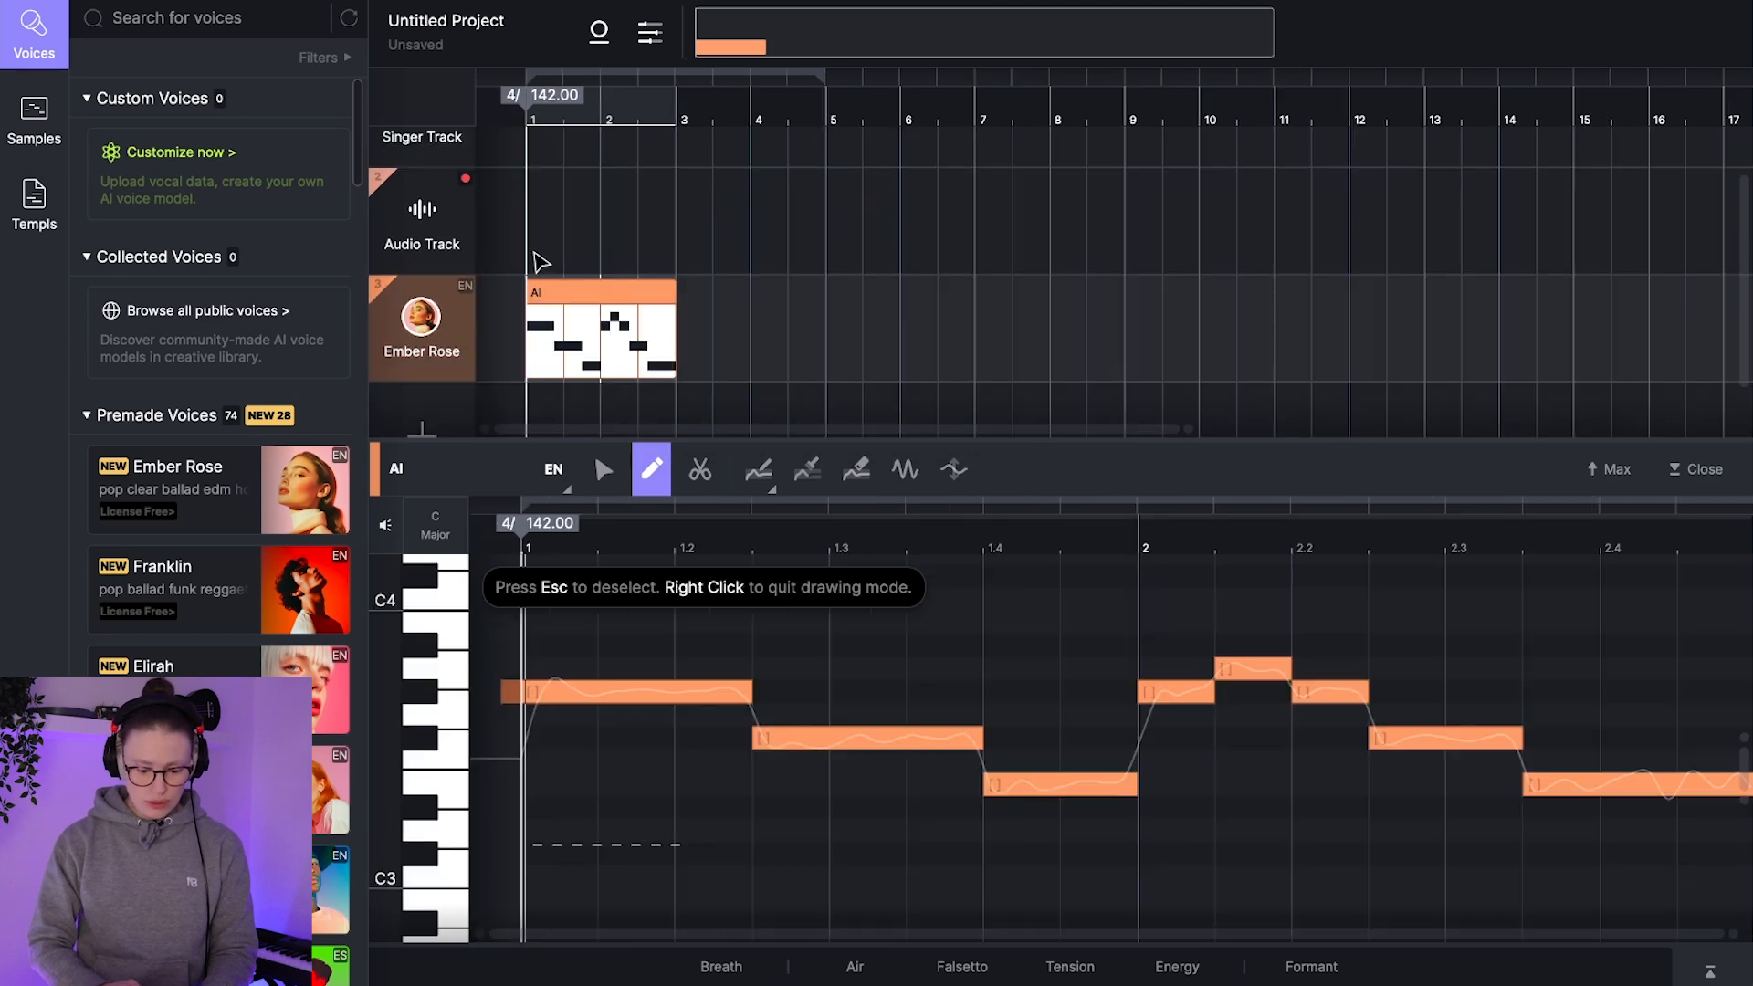
Step: Play back the two-bar melody on the Ember Rose track without lyrics
scroll(534, 252, up, 5)
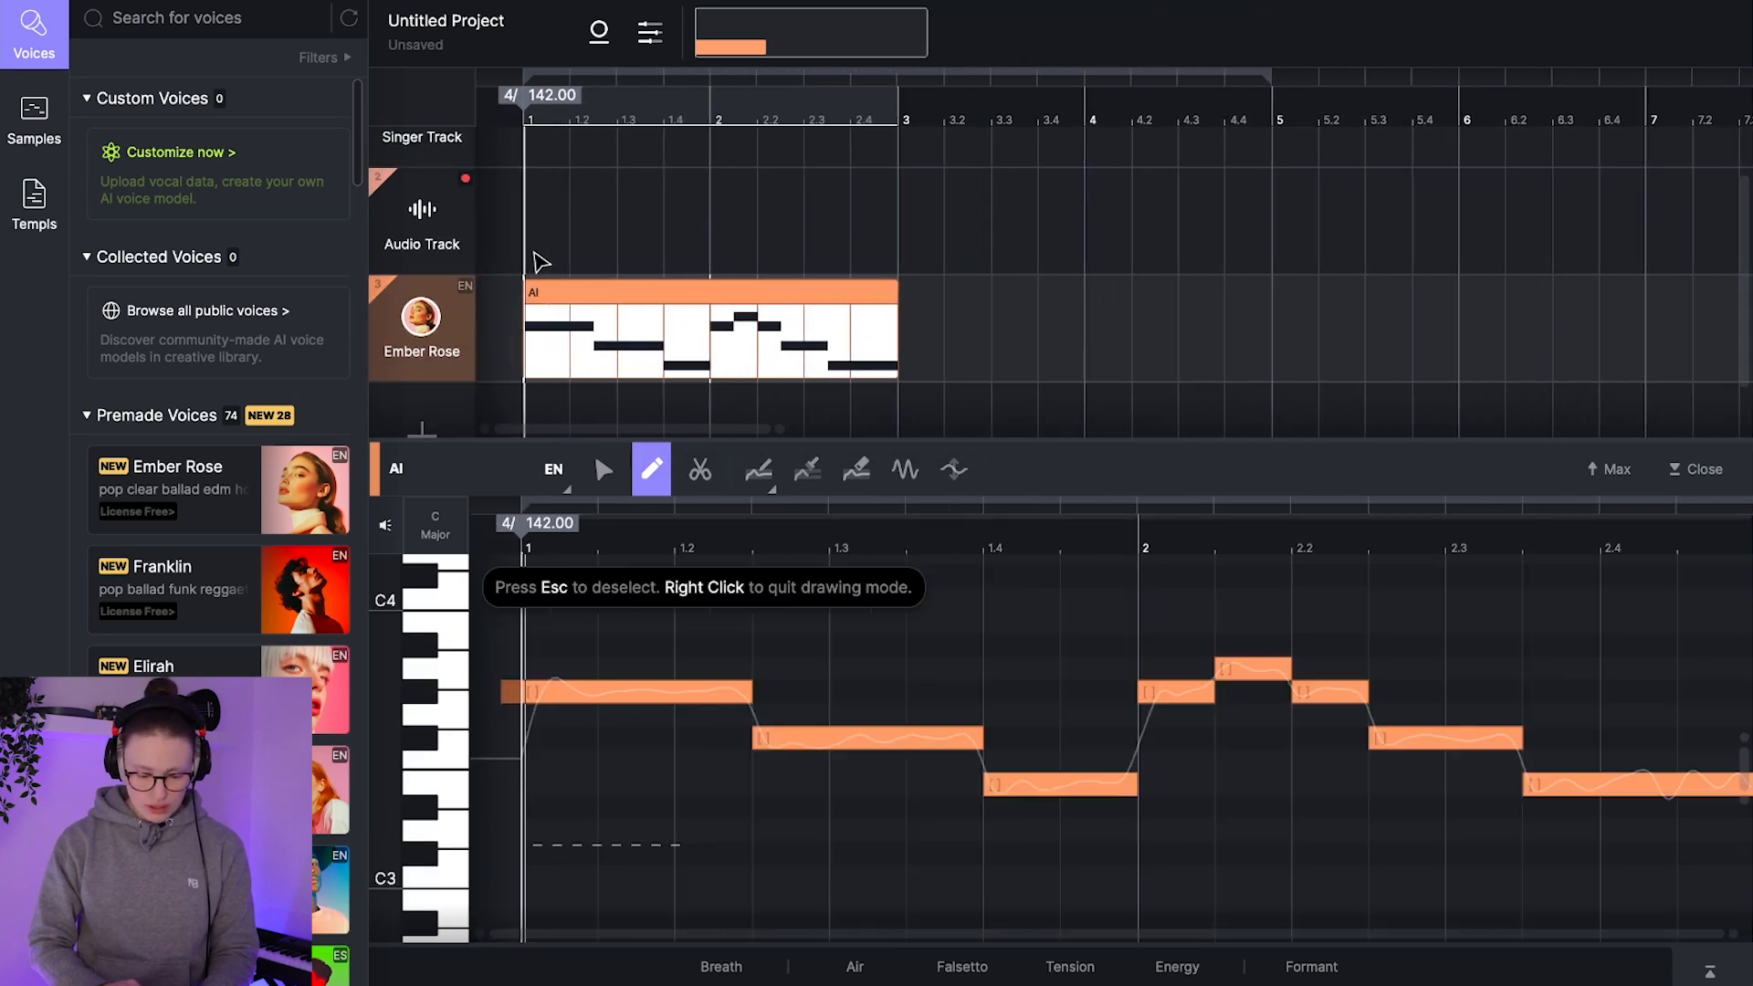
scroll(536, 263, down, 1)
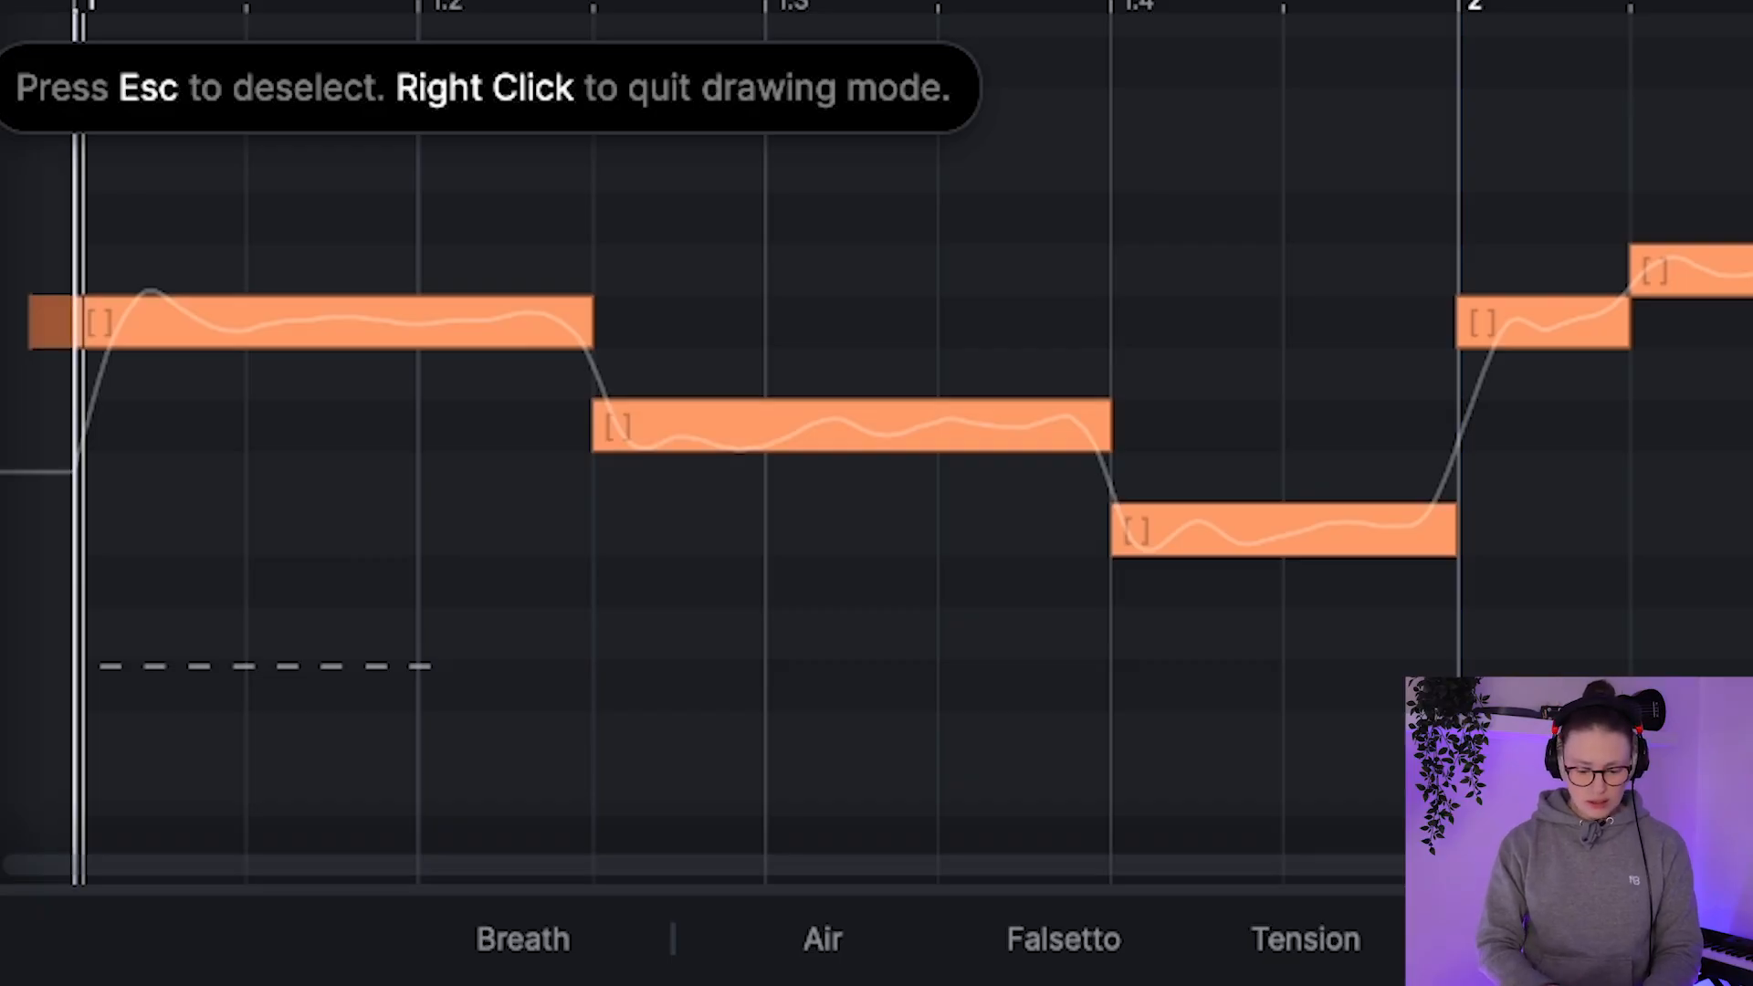
key(space)
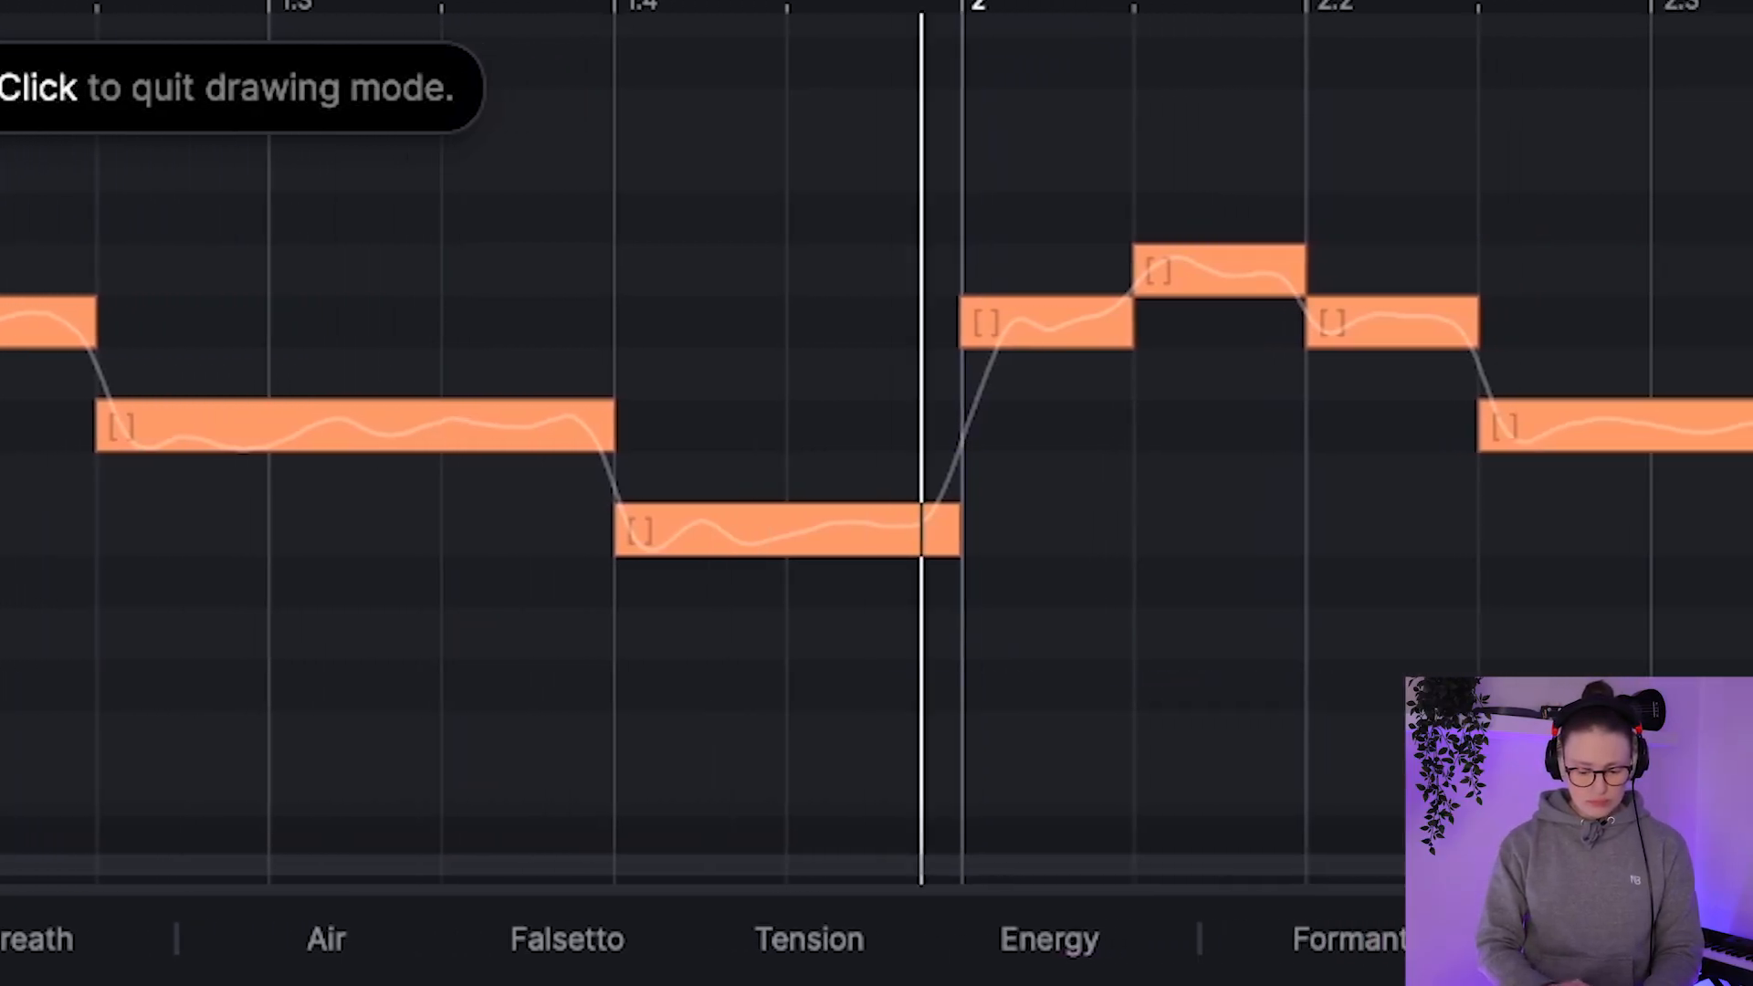
key(space)
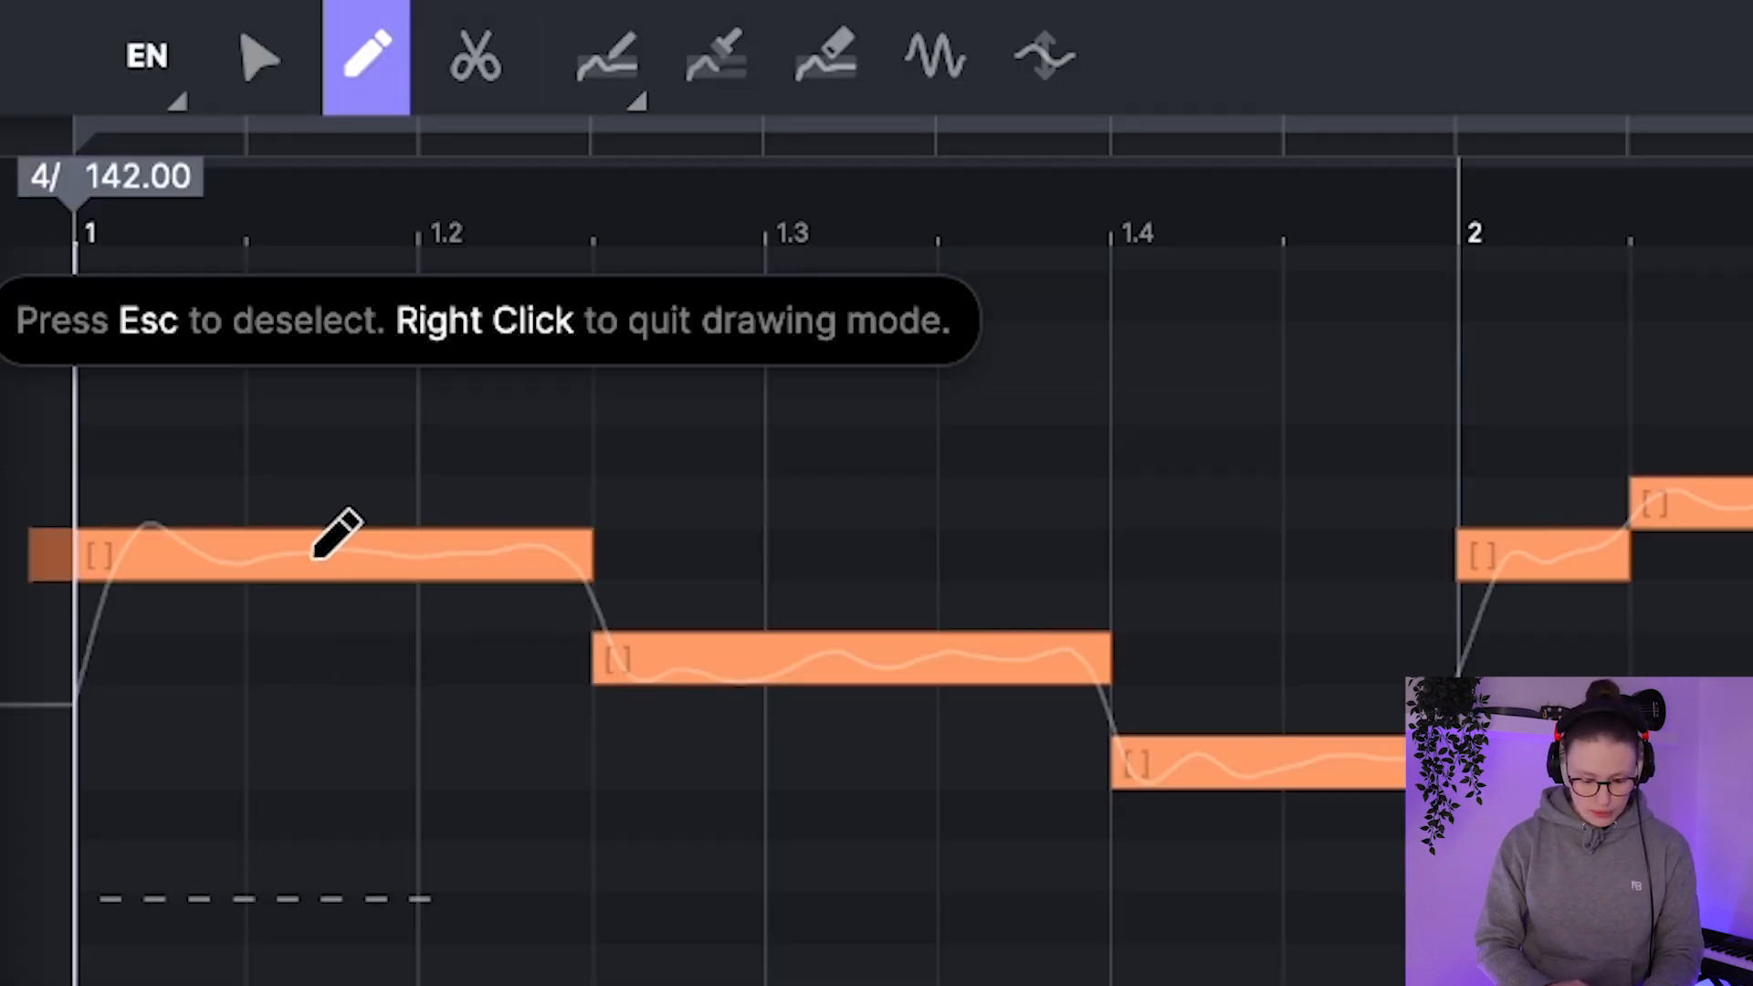
Step: Enter the lyric "A" on the melody's first note and "I" on the second note
click(247, 68)
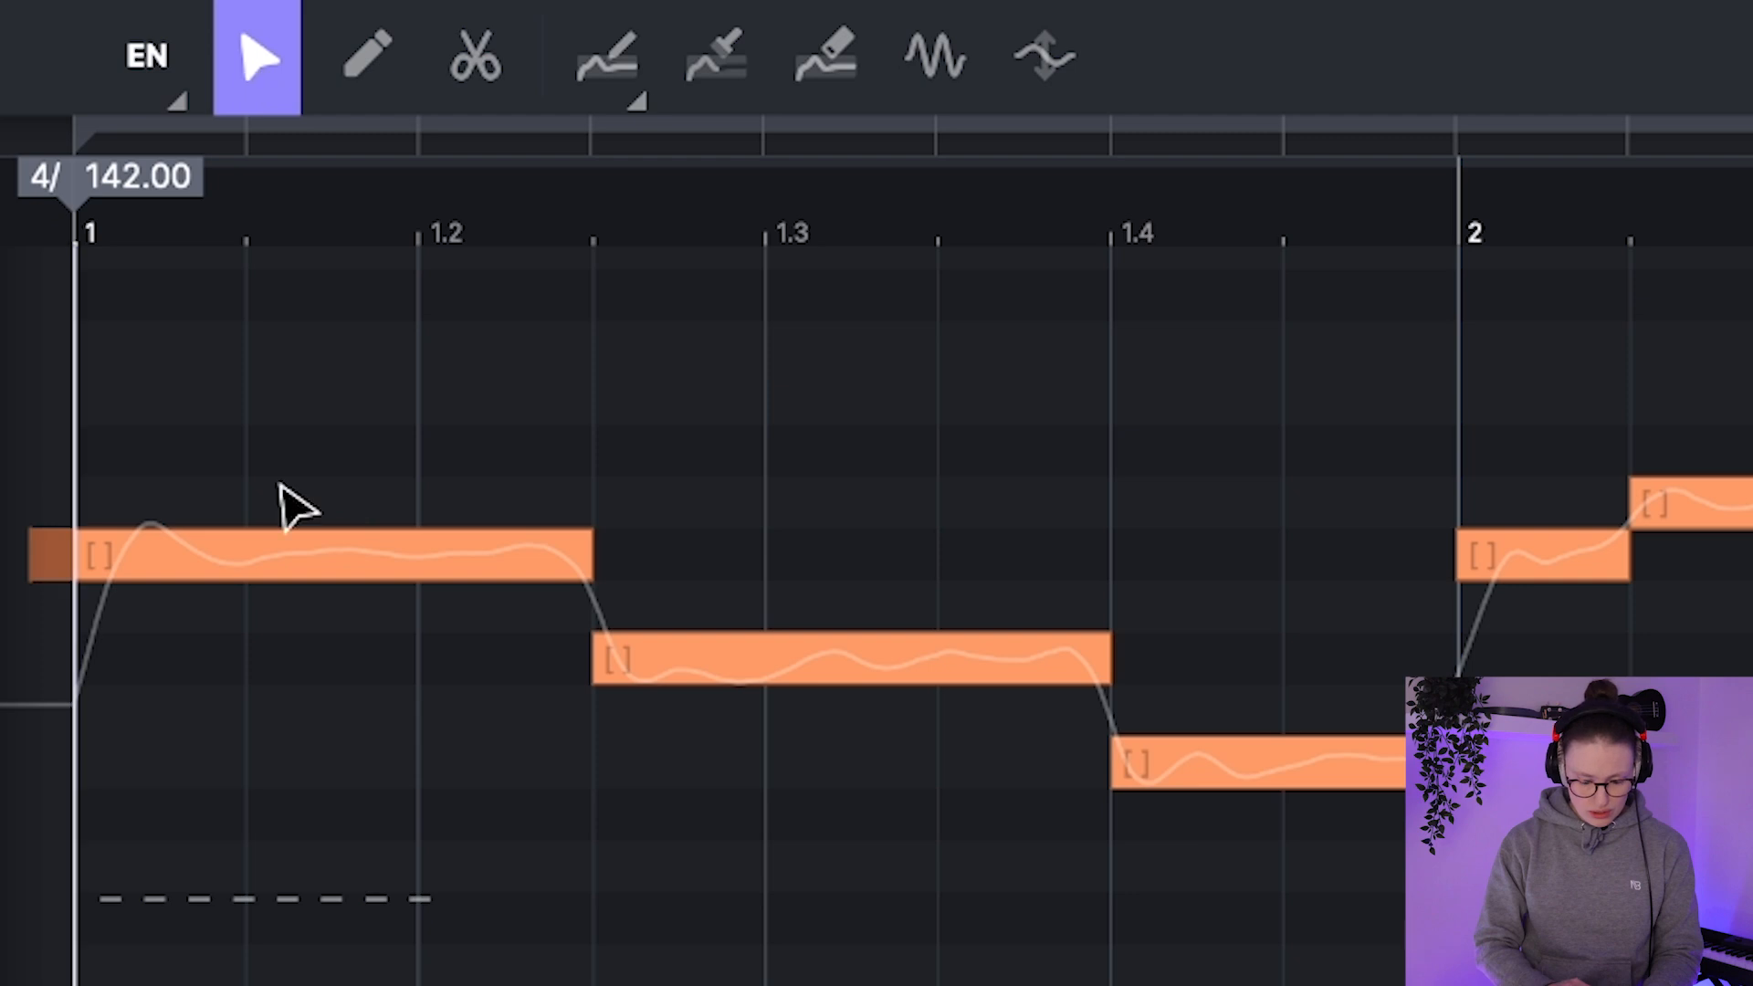
click(290, 564)
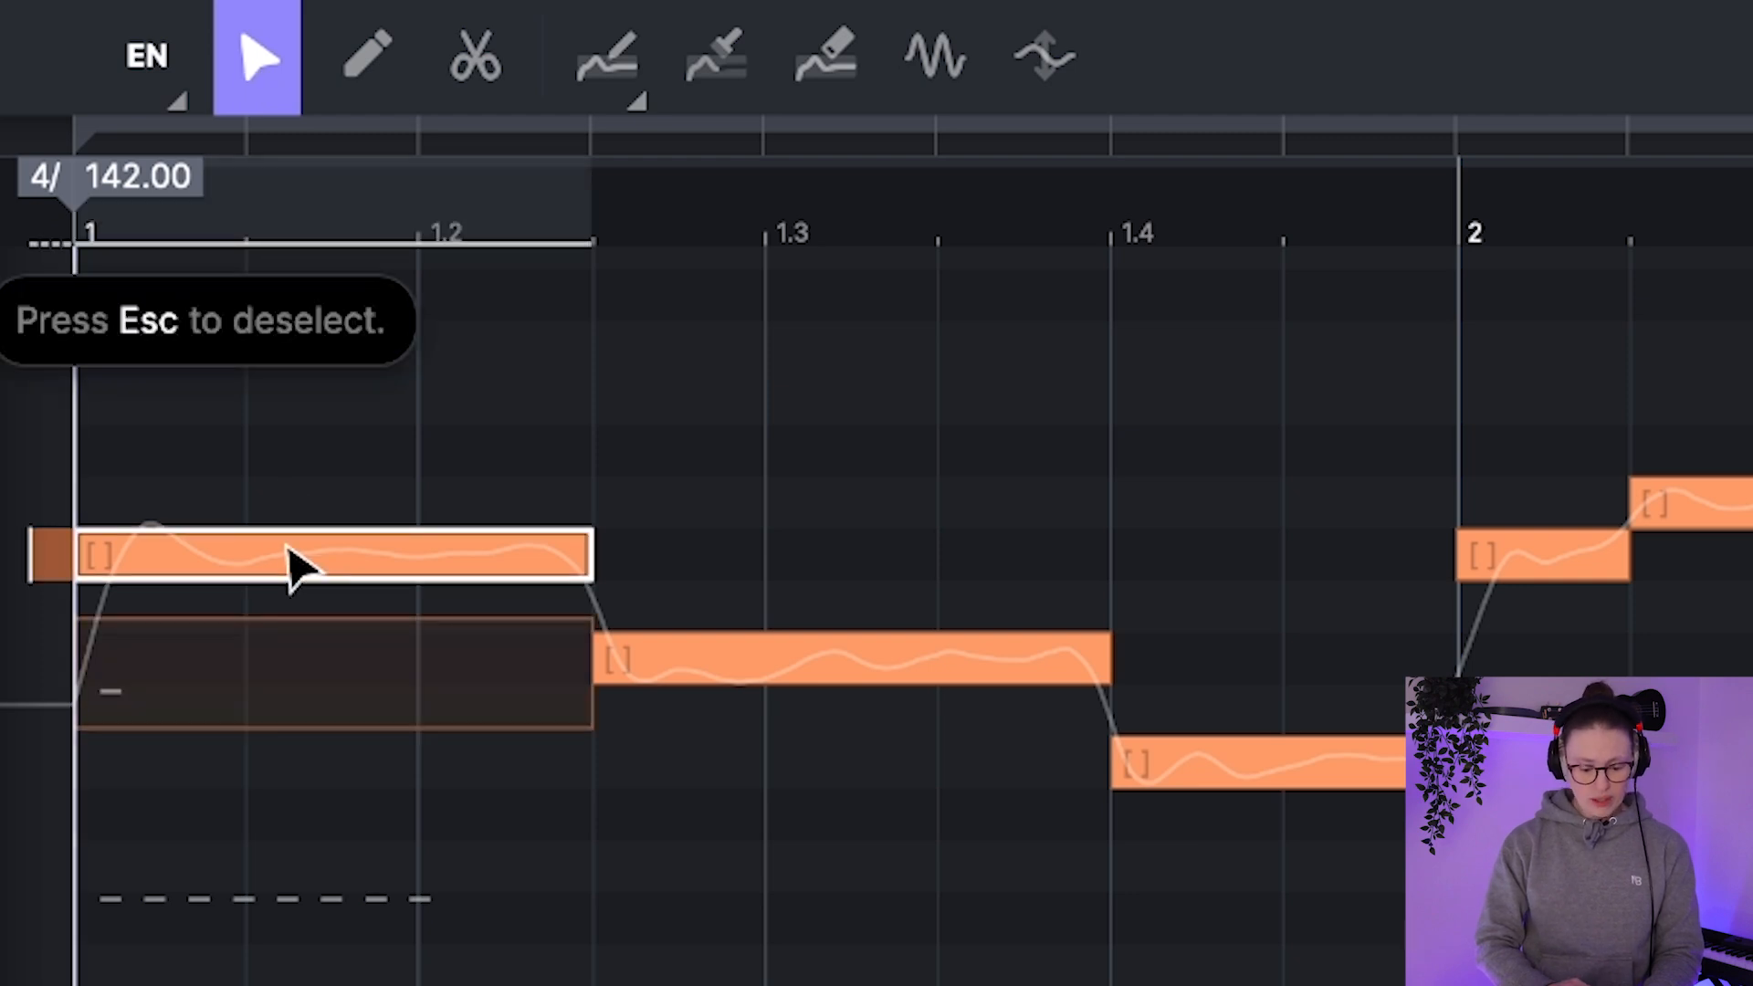
click(148, 675)
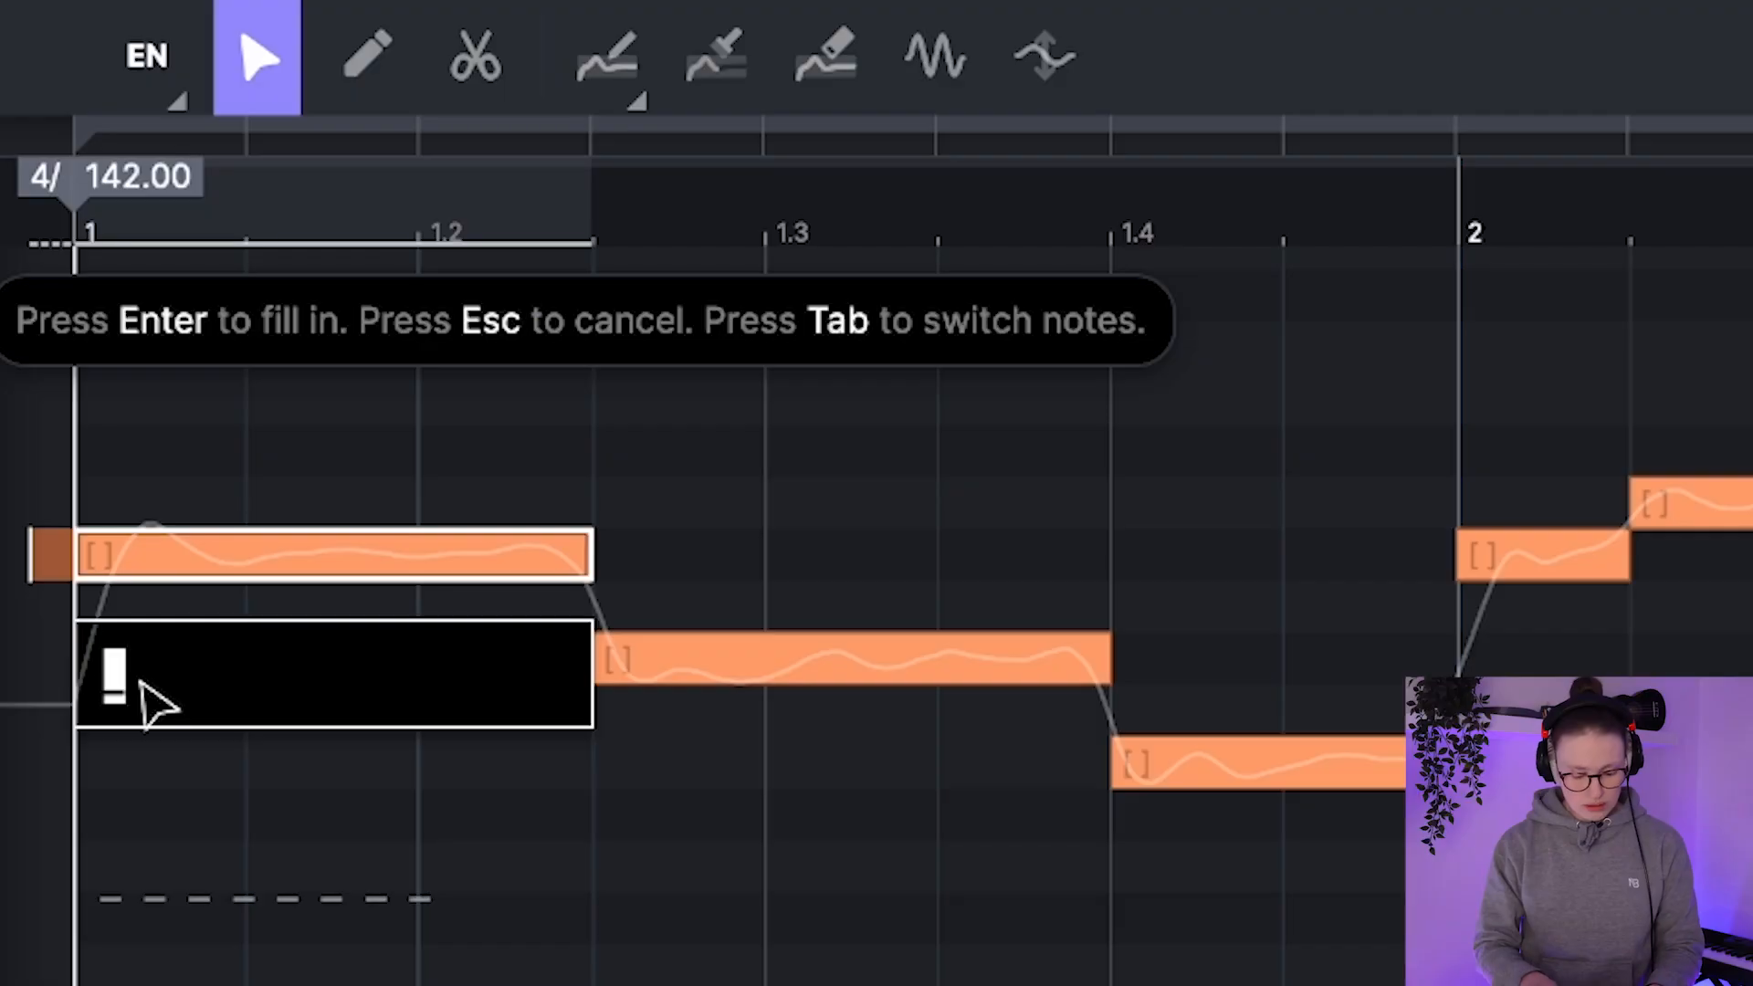
text(A)
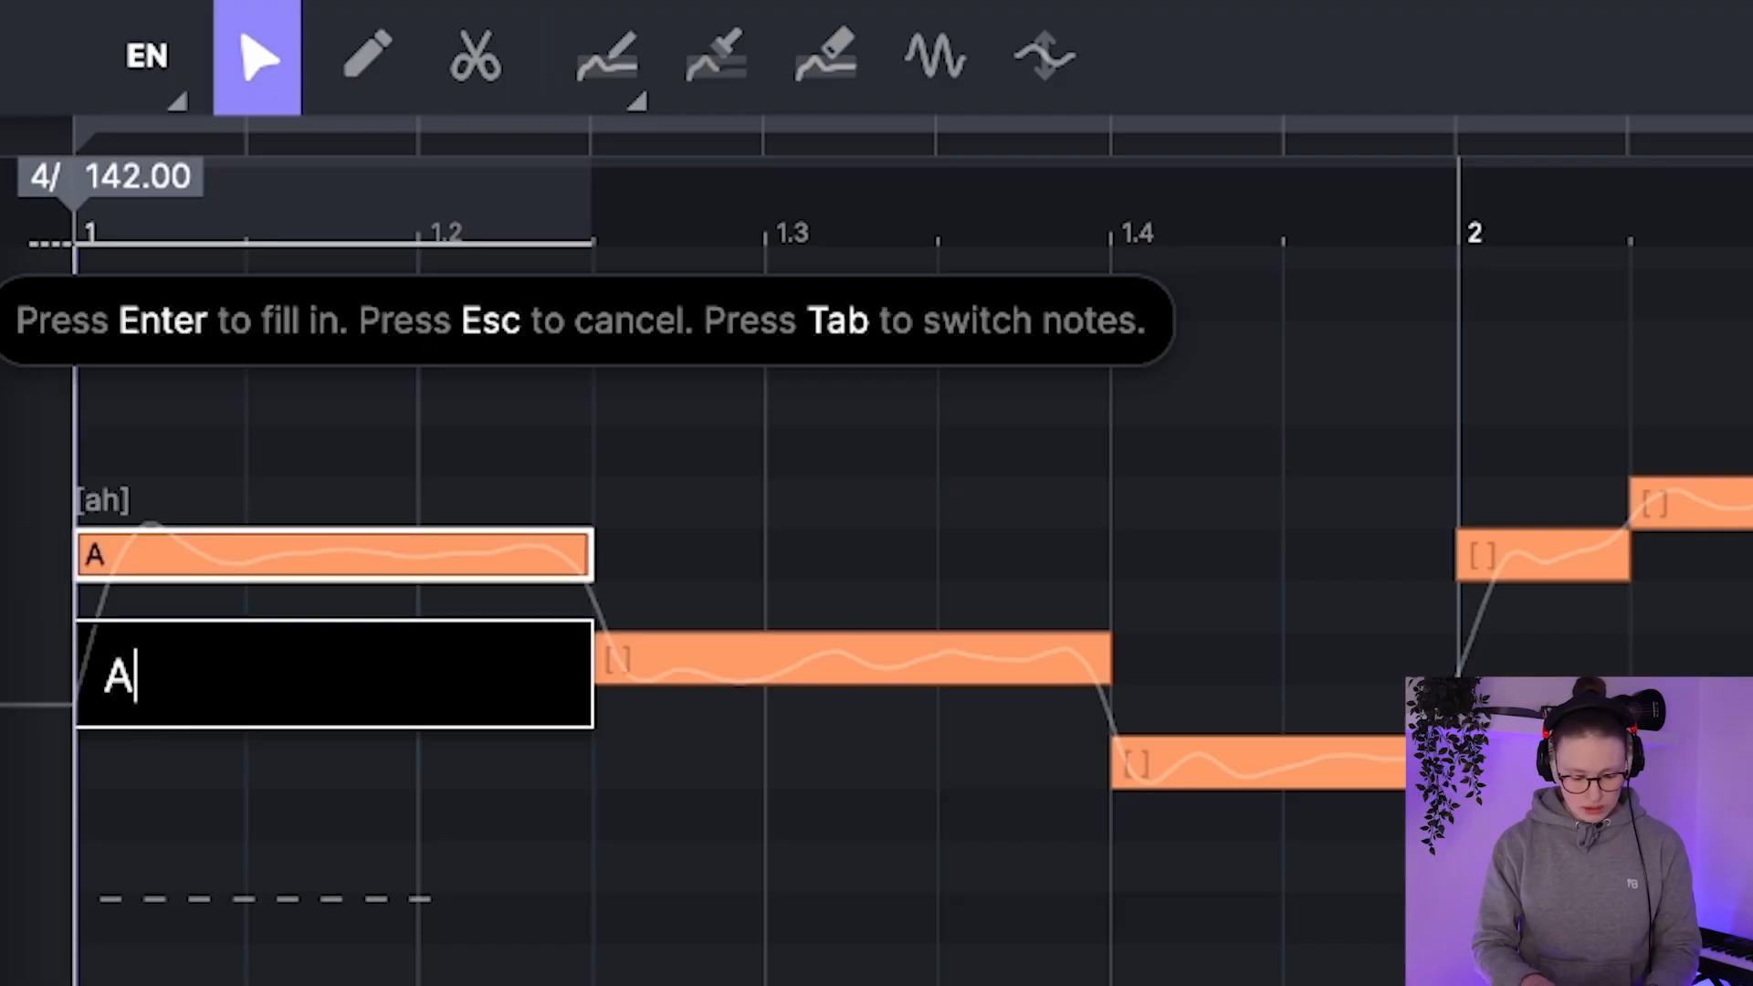
click(783, 648)
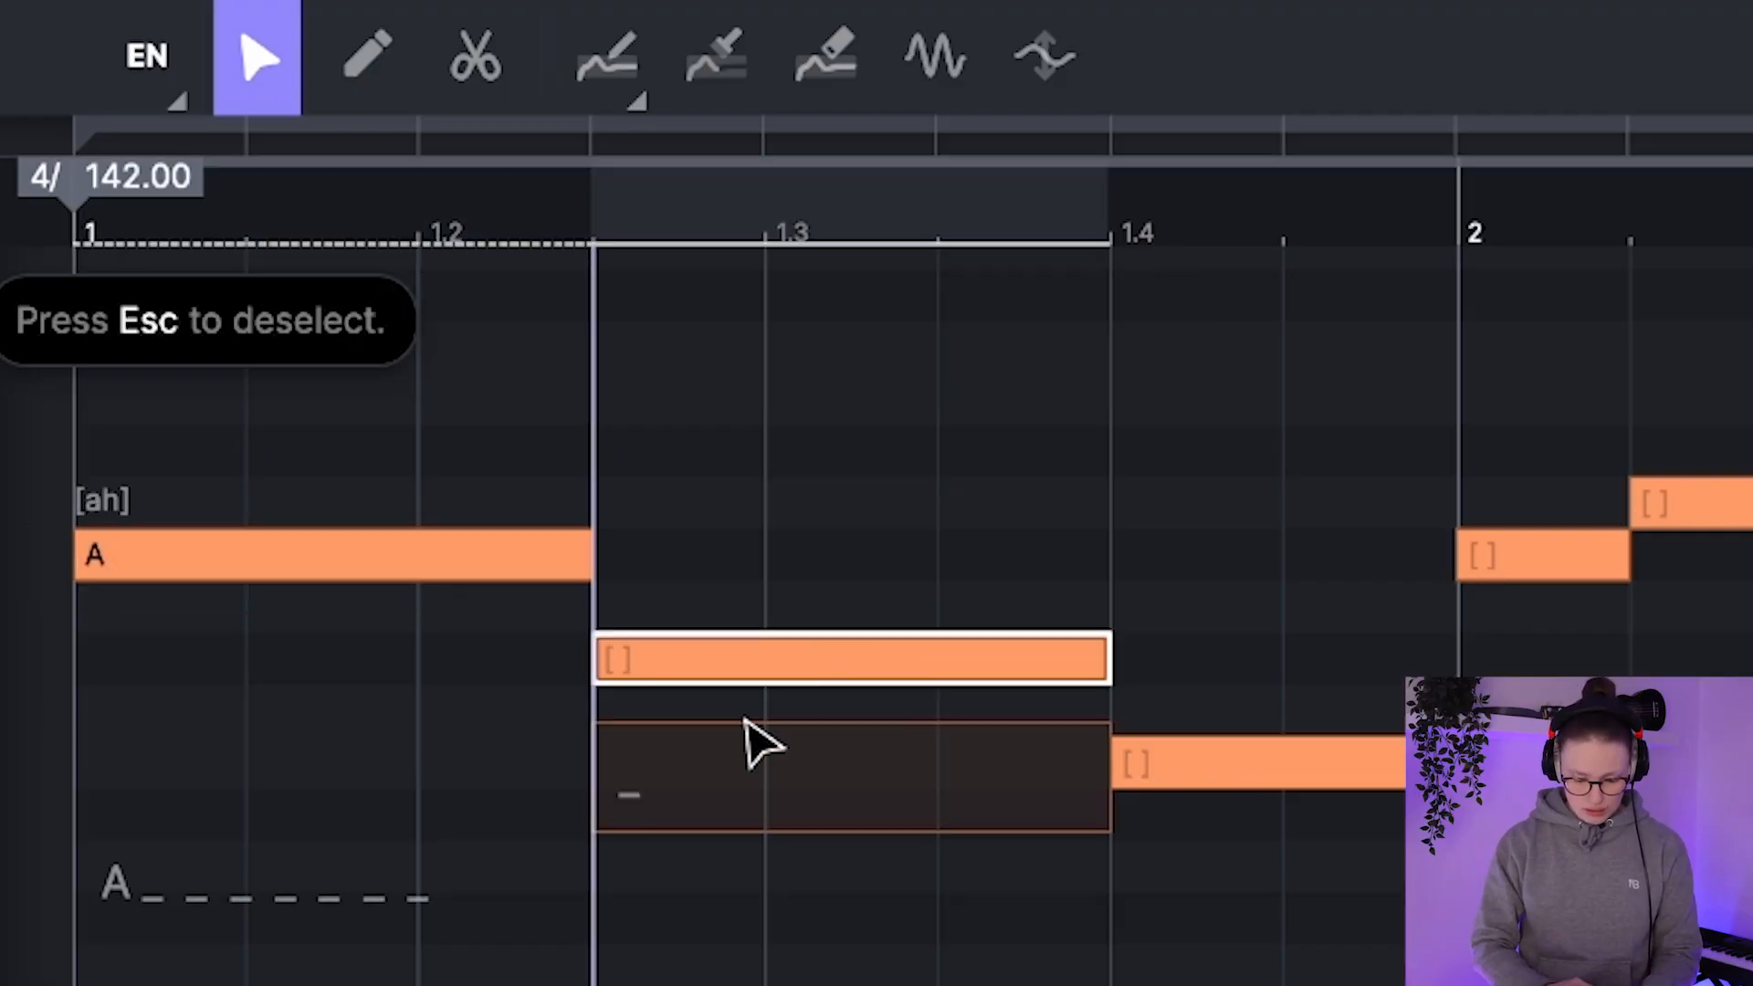
click(717, 769)
text(I)
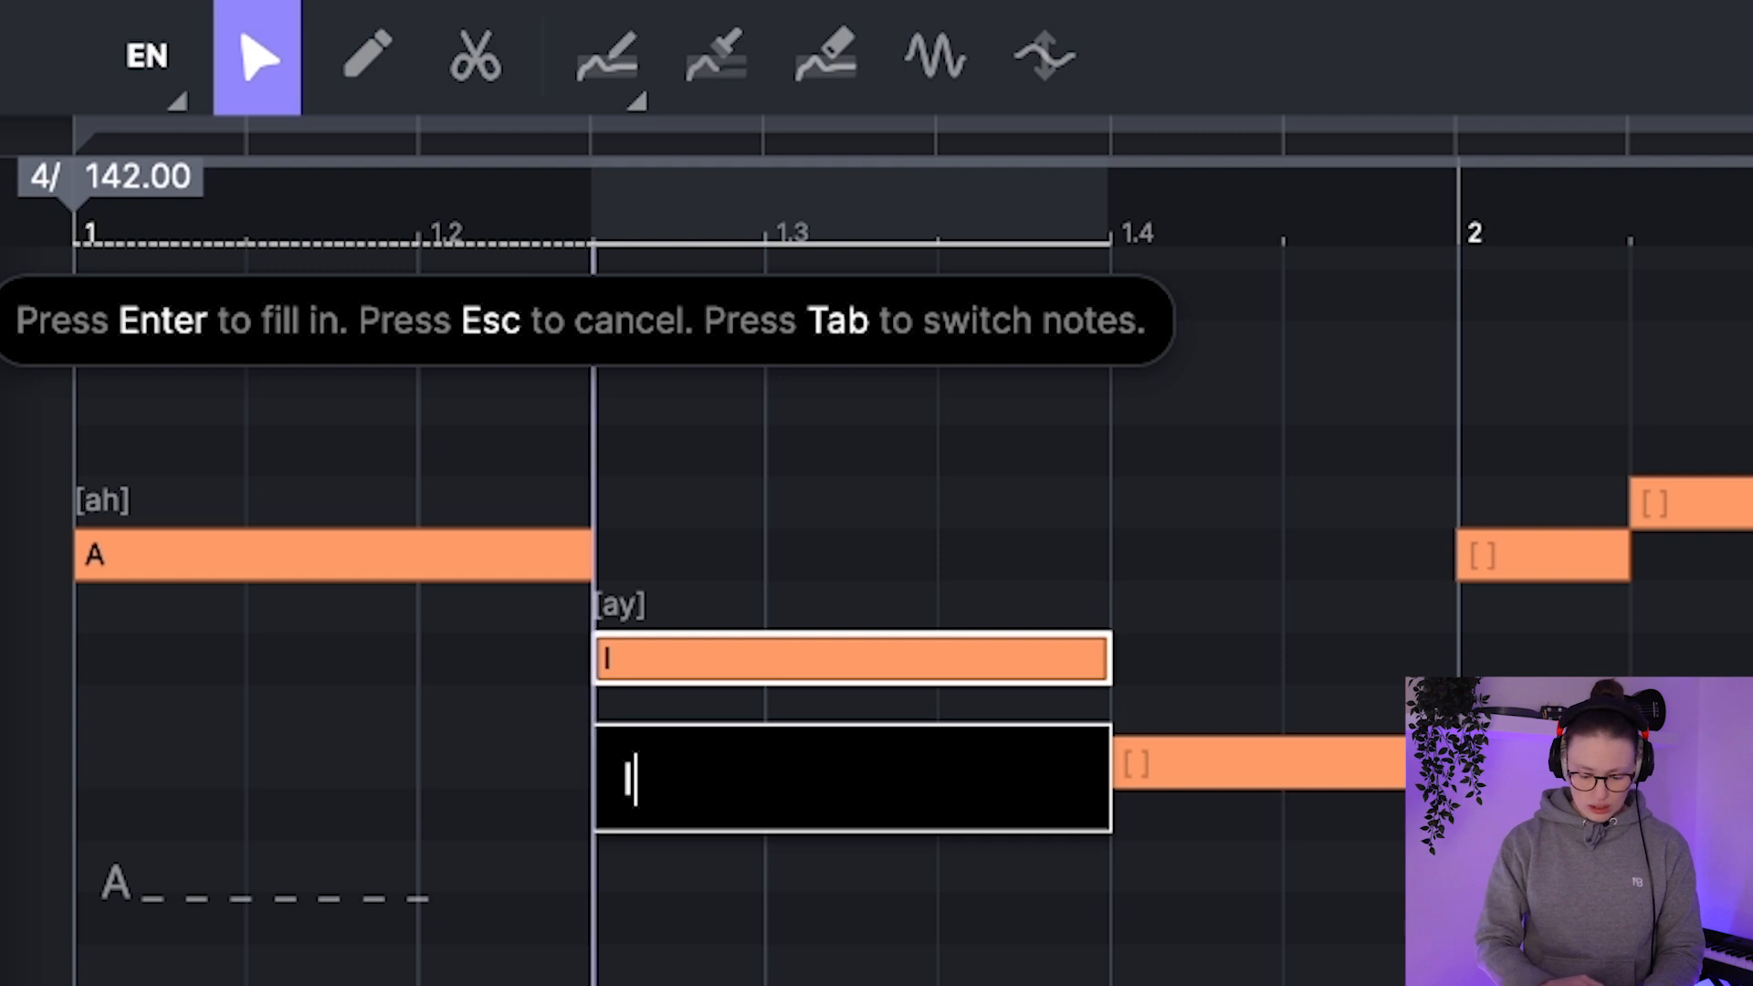
Step: Enter the lyric "will" on the third note and "rule" on the fourth note
click(1278, 774)
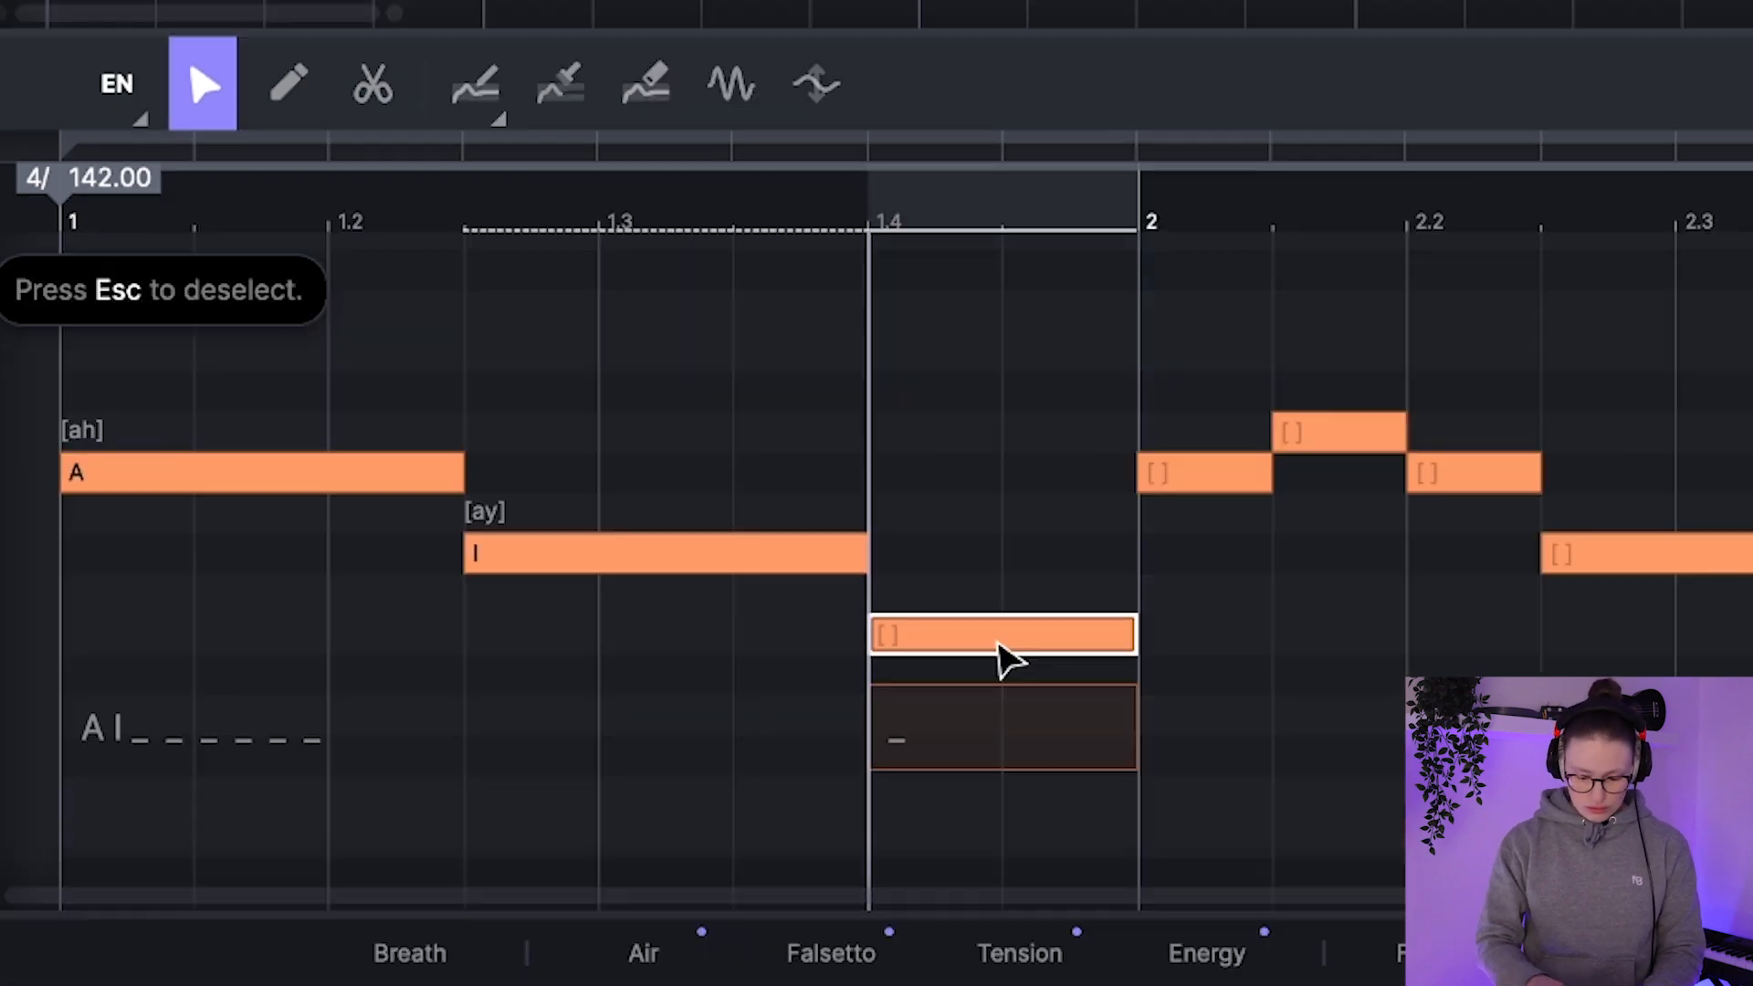
click(1210, 869)
text(will)
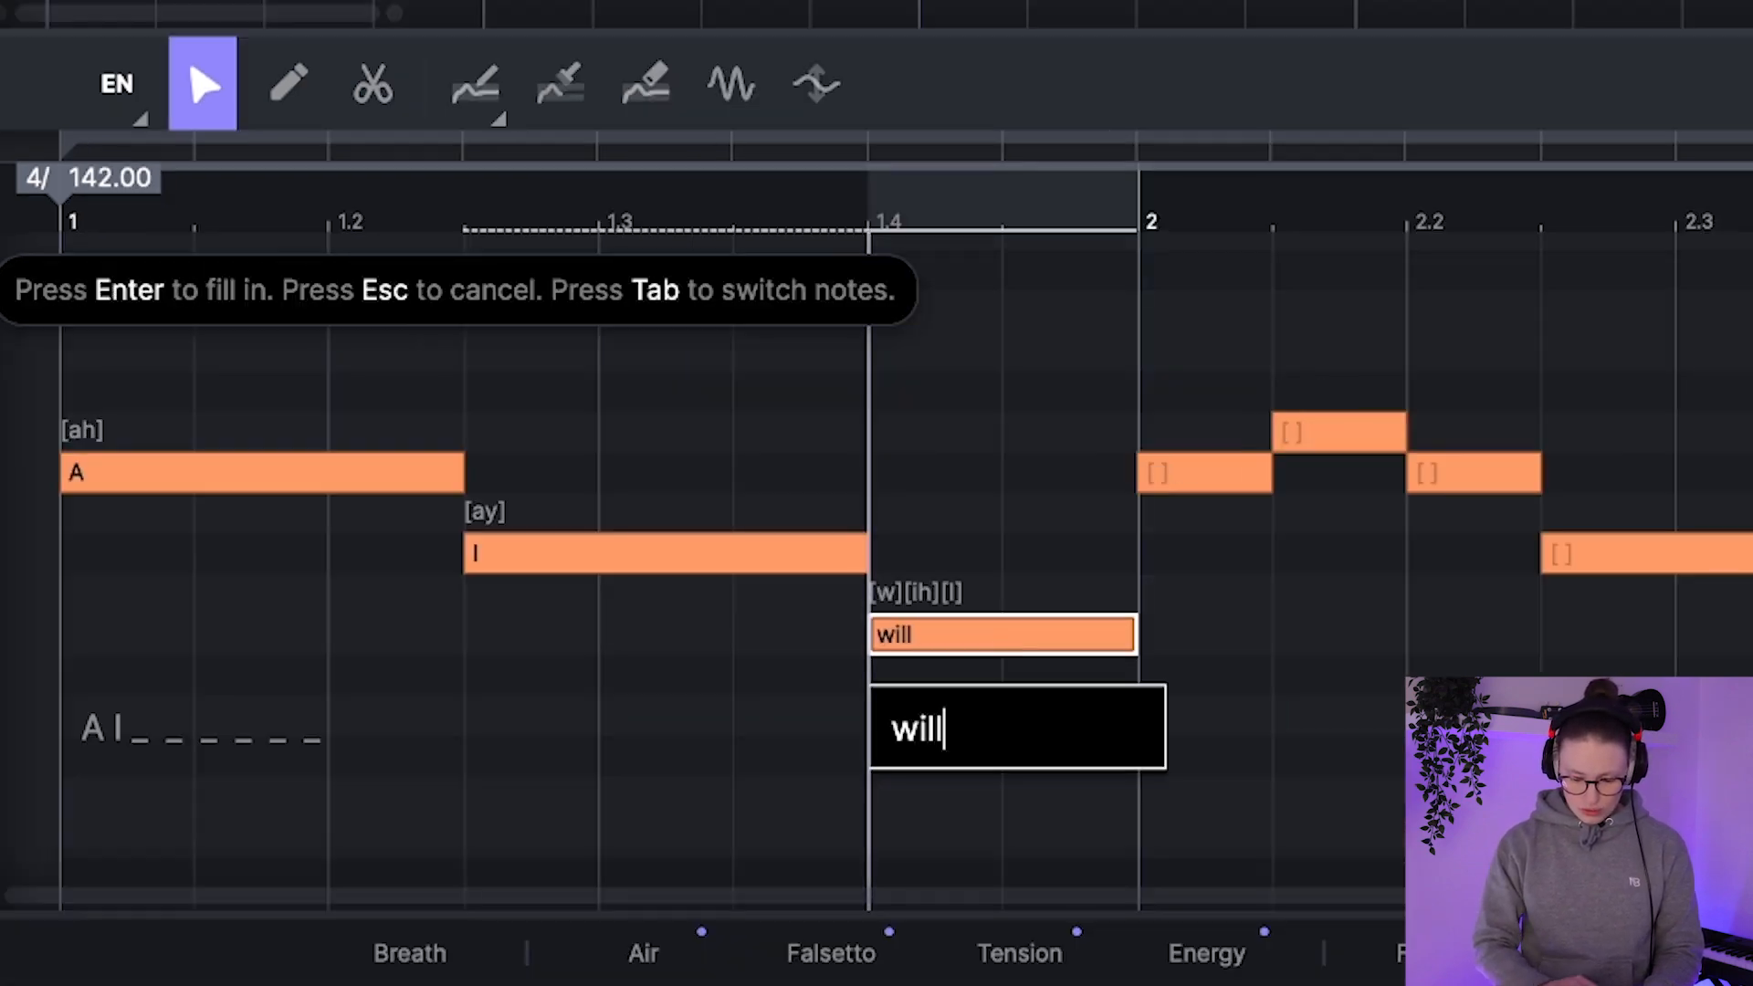
key(Tab)
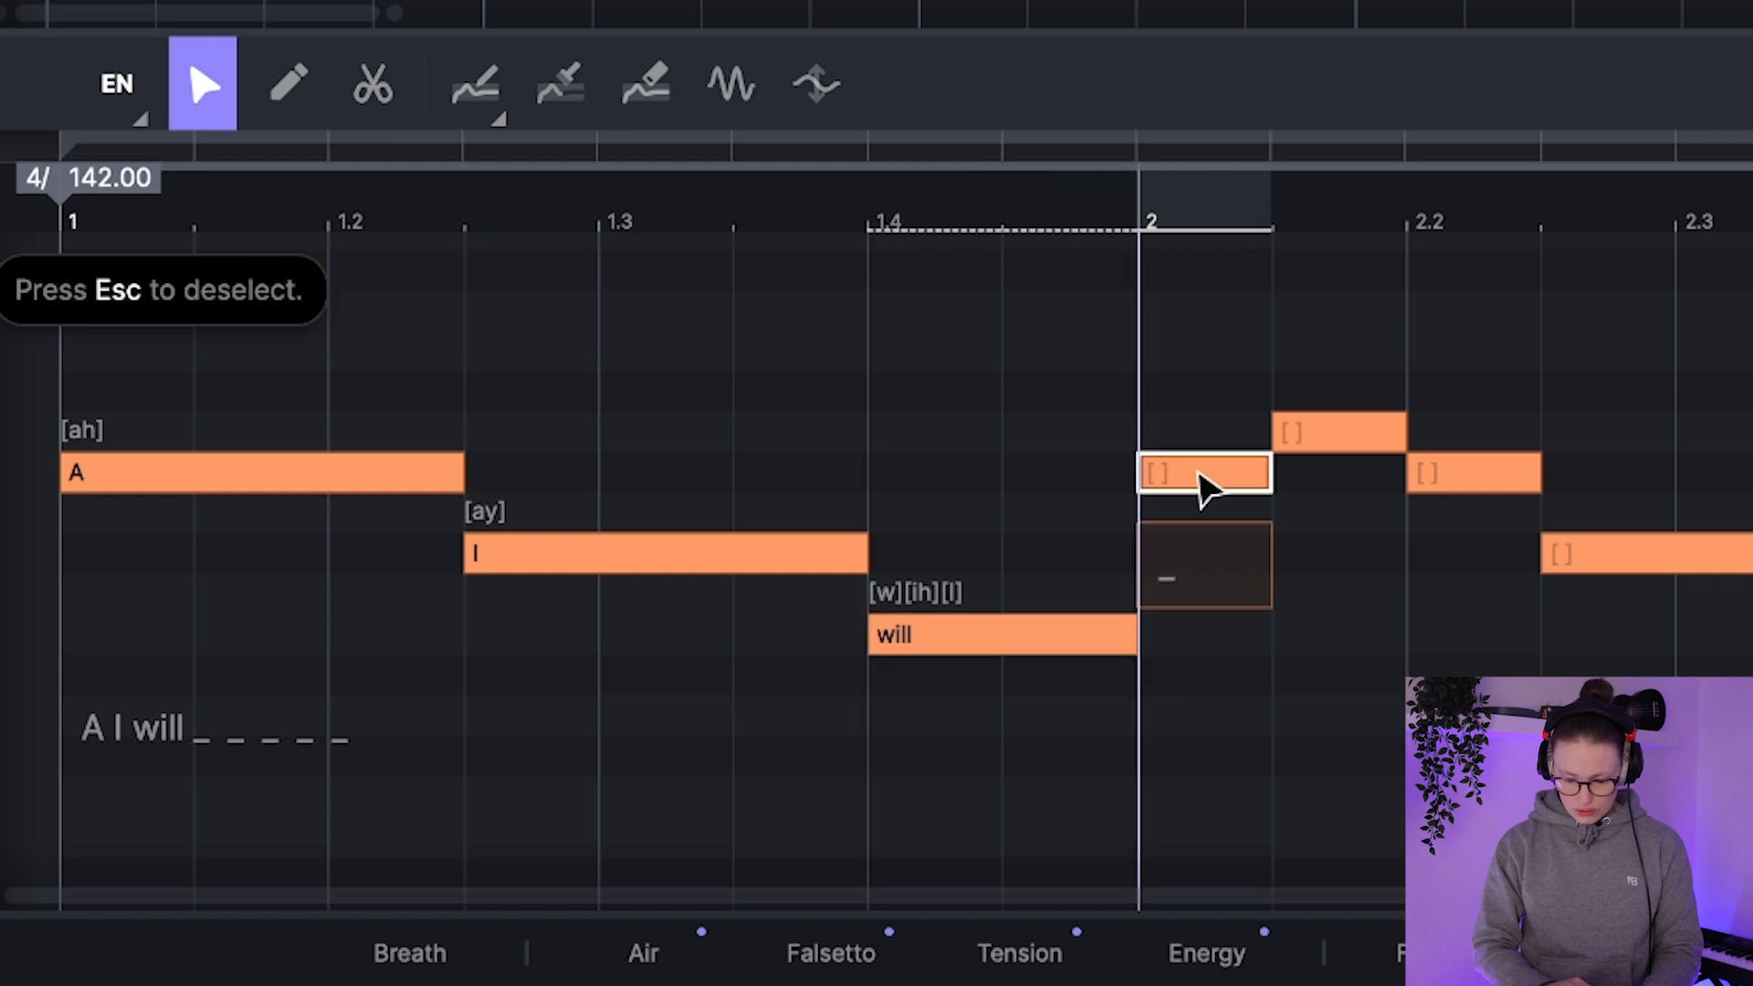
text(r)
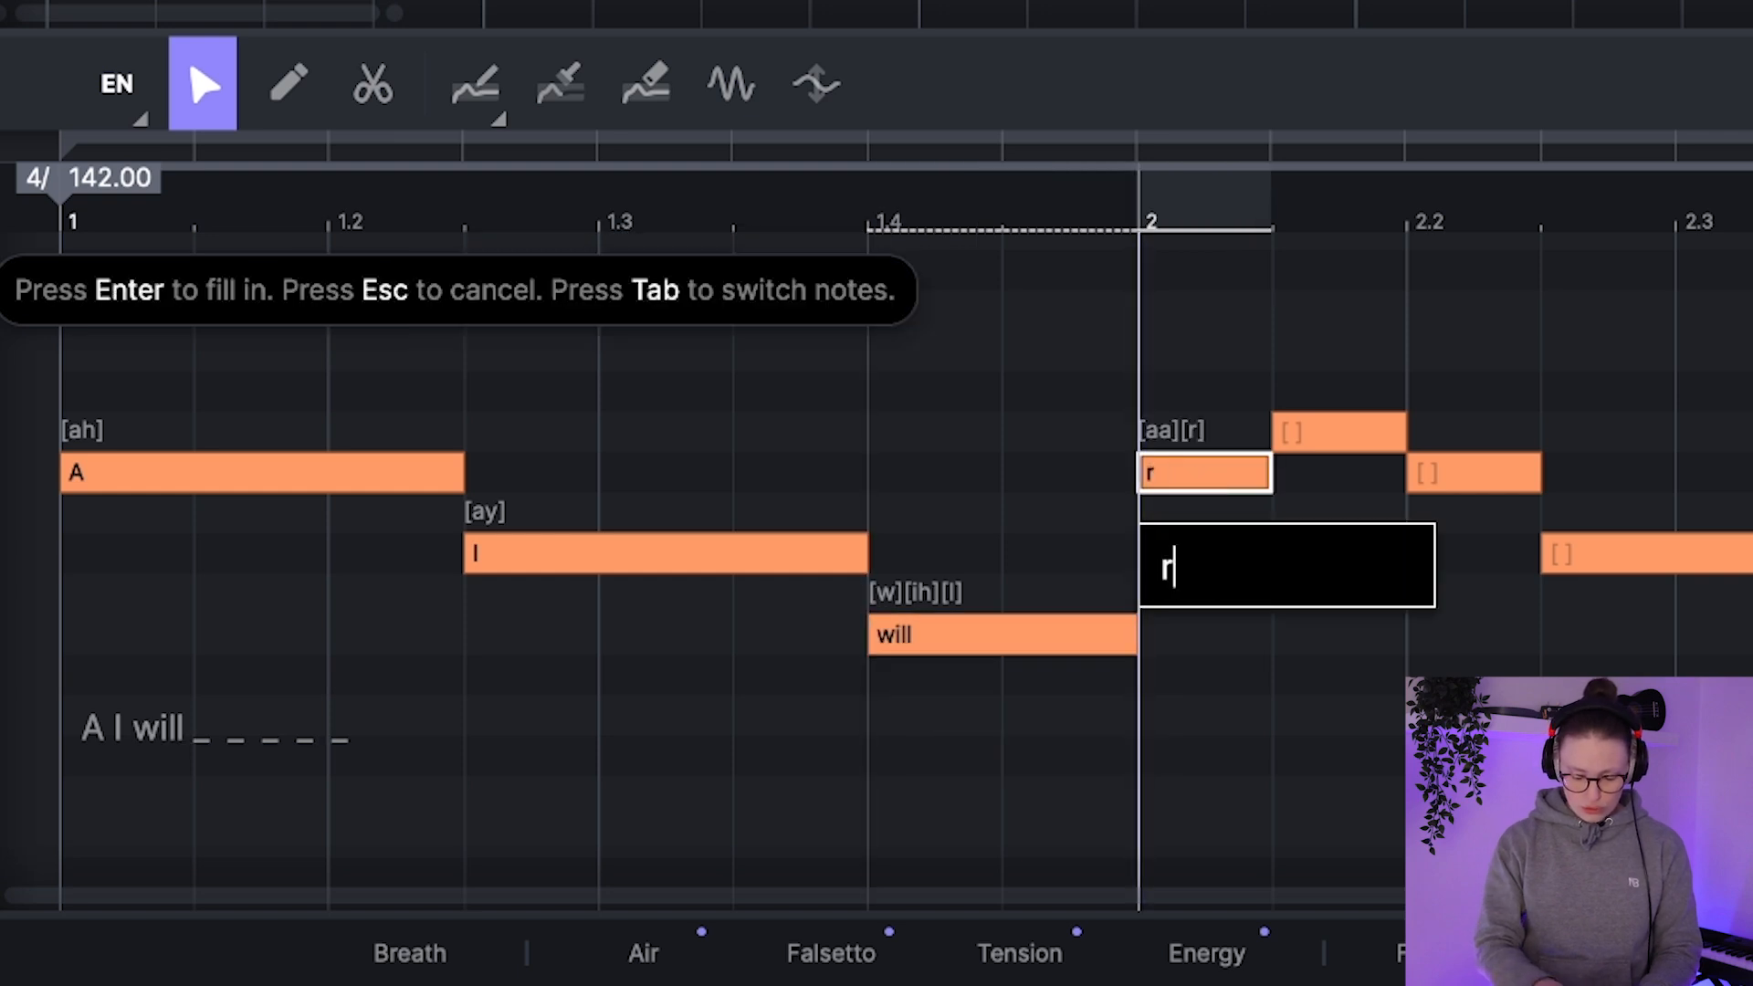
text(ule)
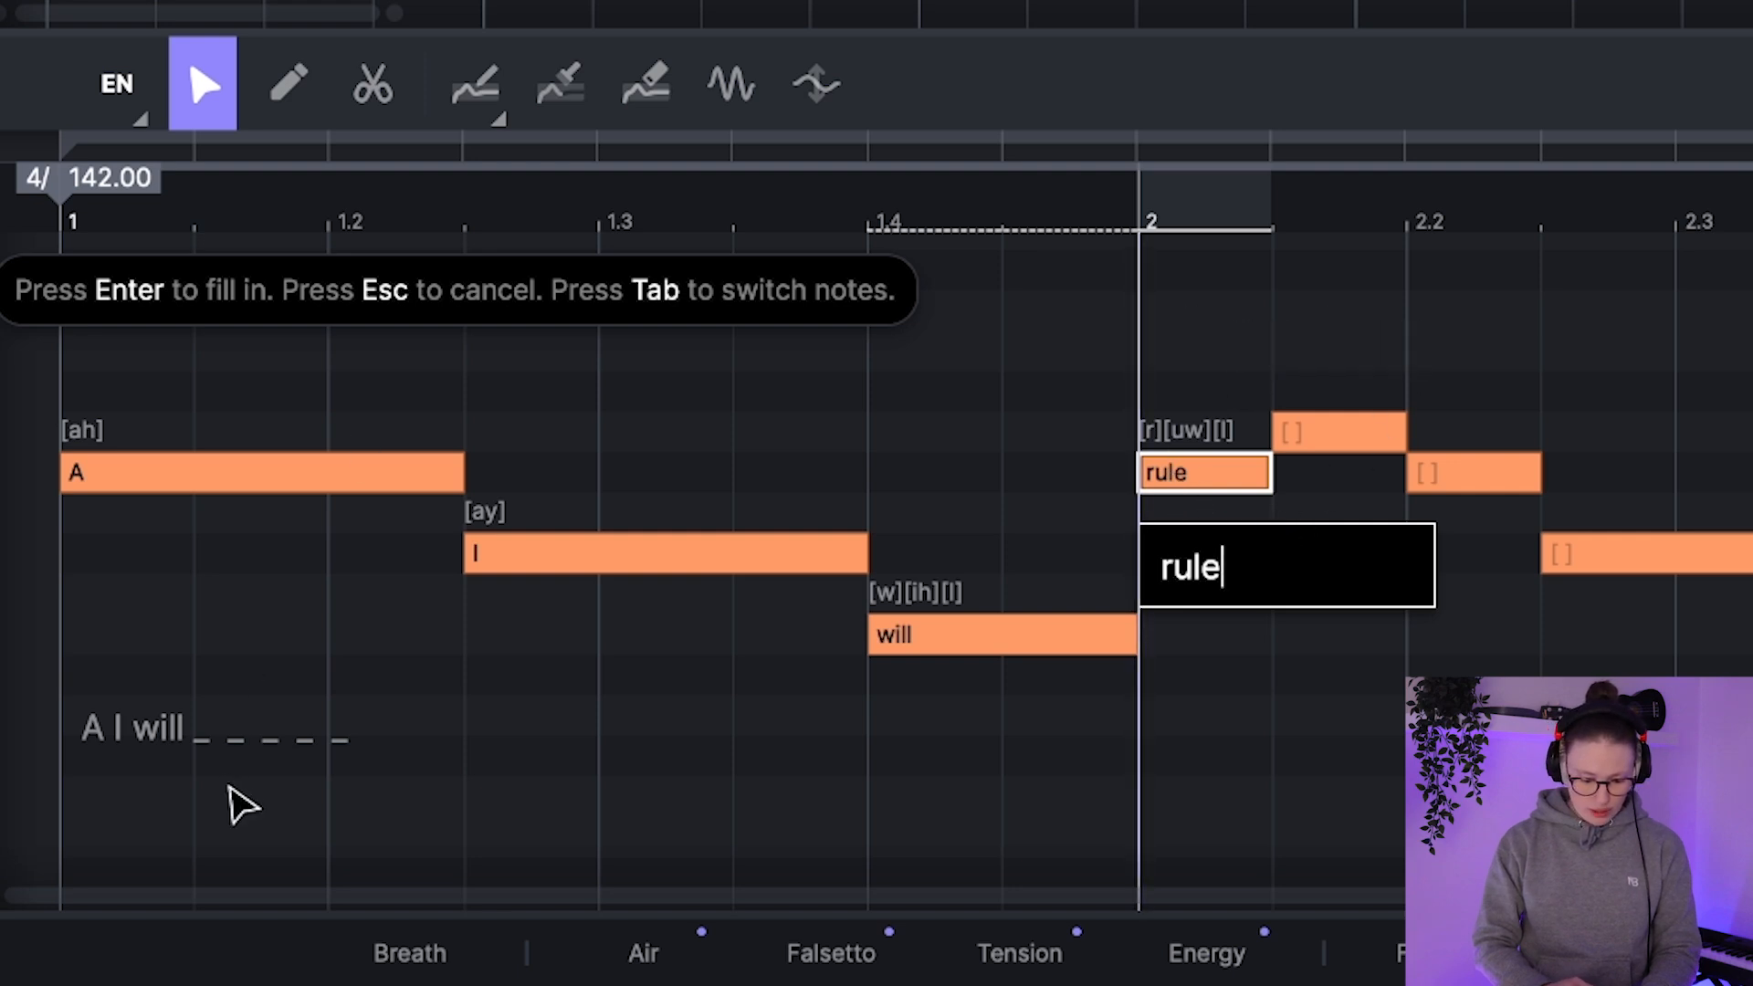
Step: Add "the world" to the full lyric line, leaving the note after "rule" blank, and play the phrase
click(187, 748)
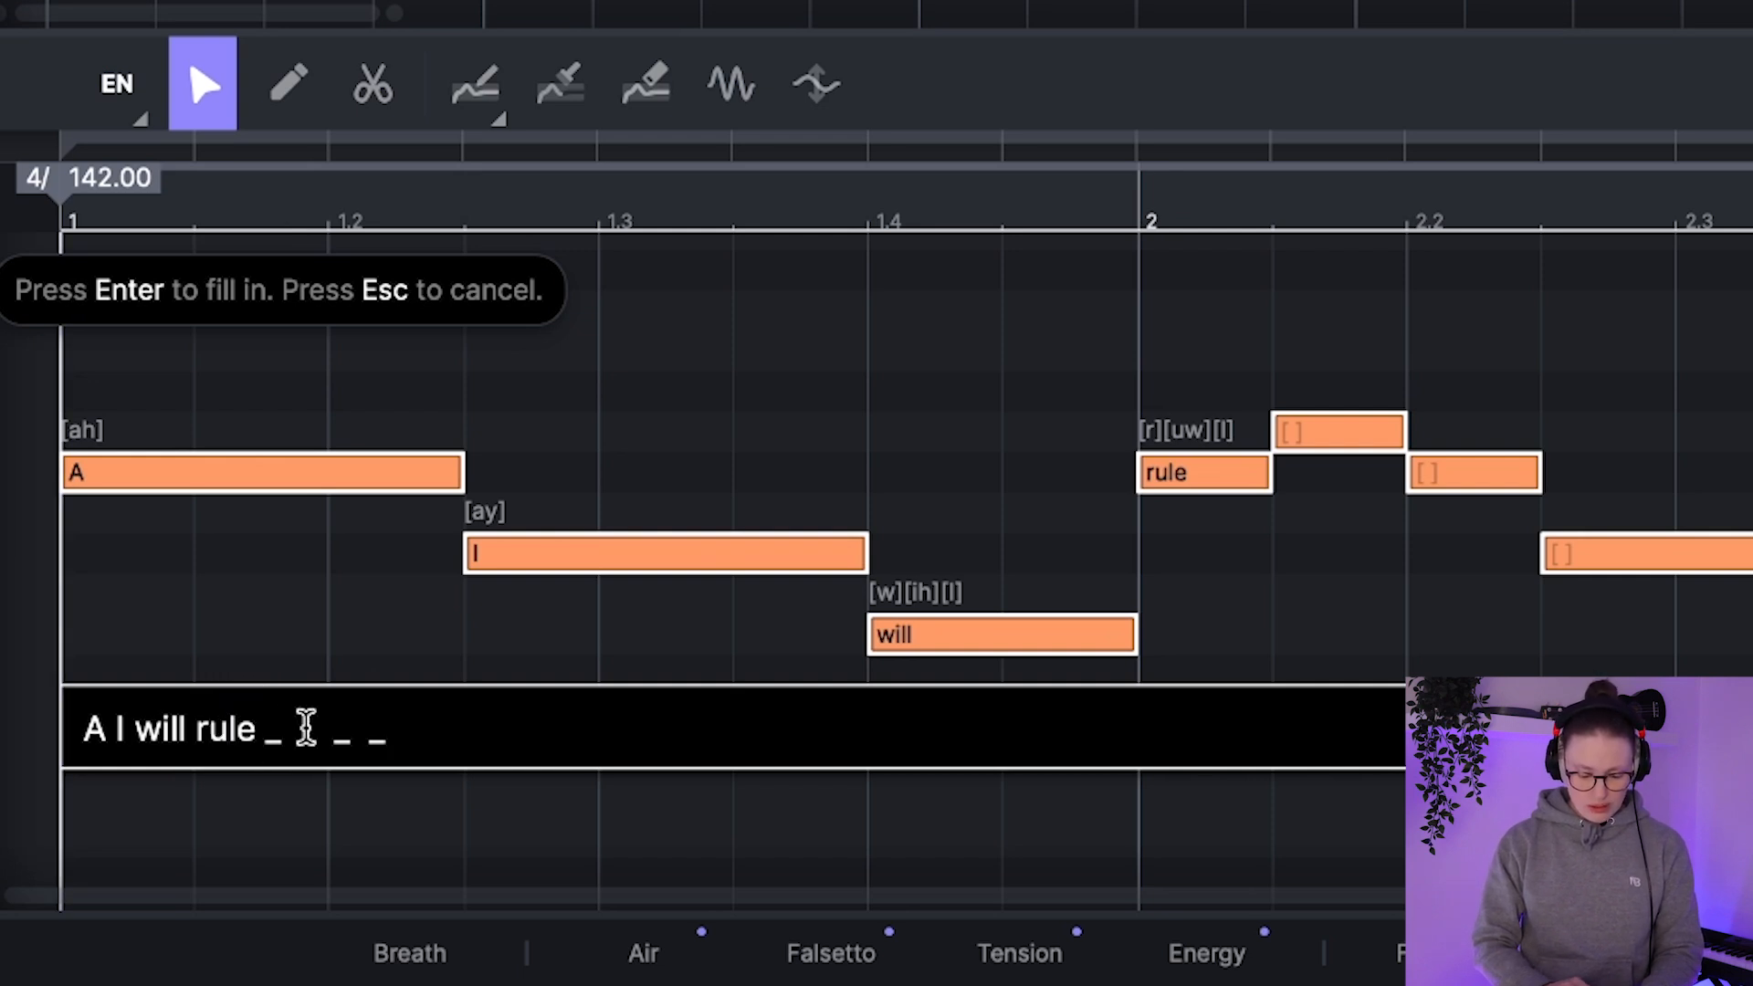
text(the )
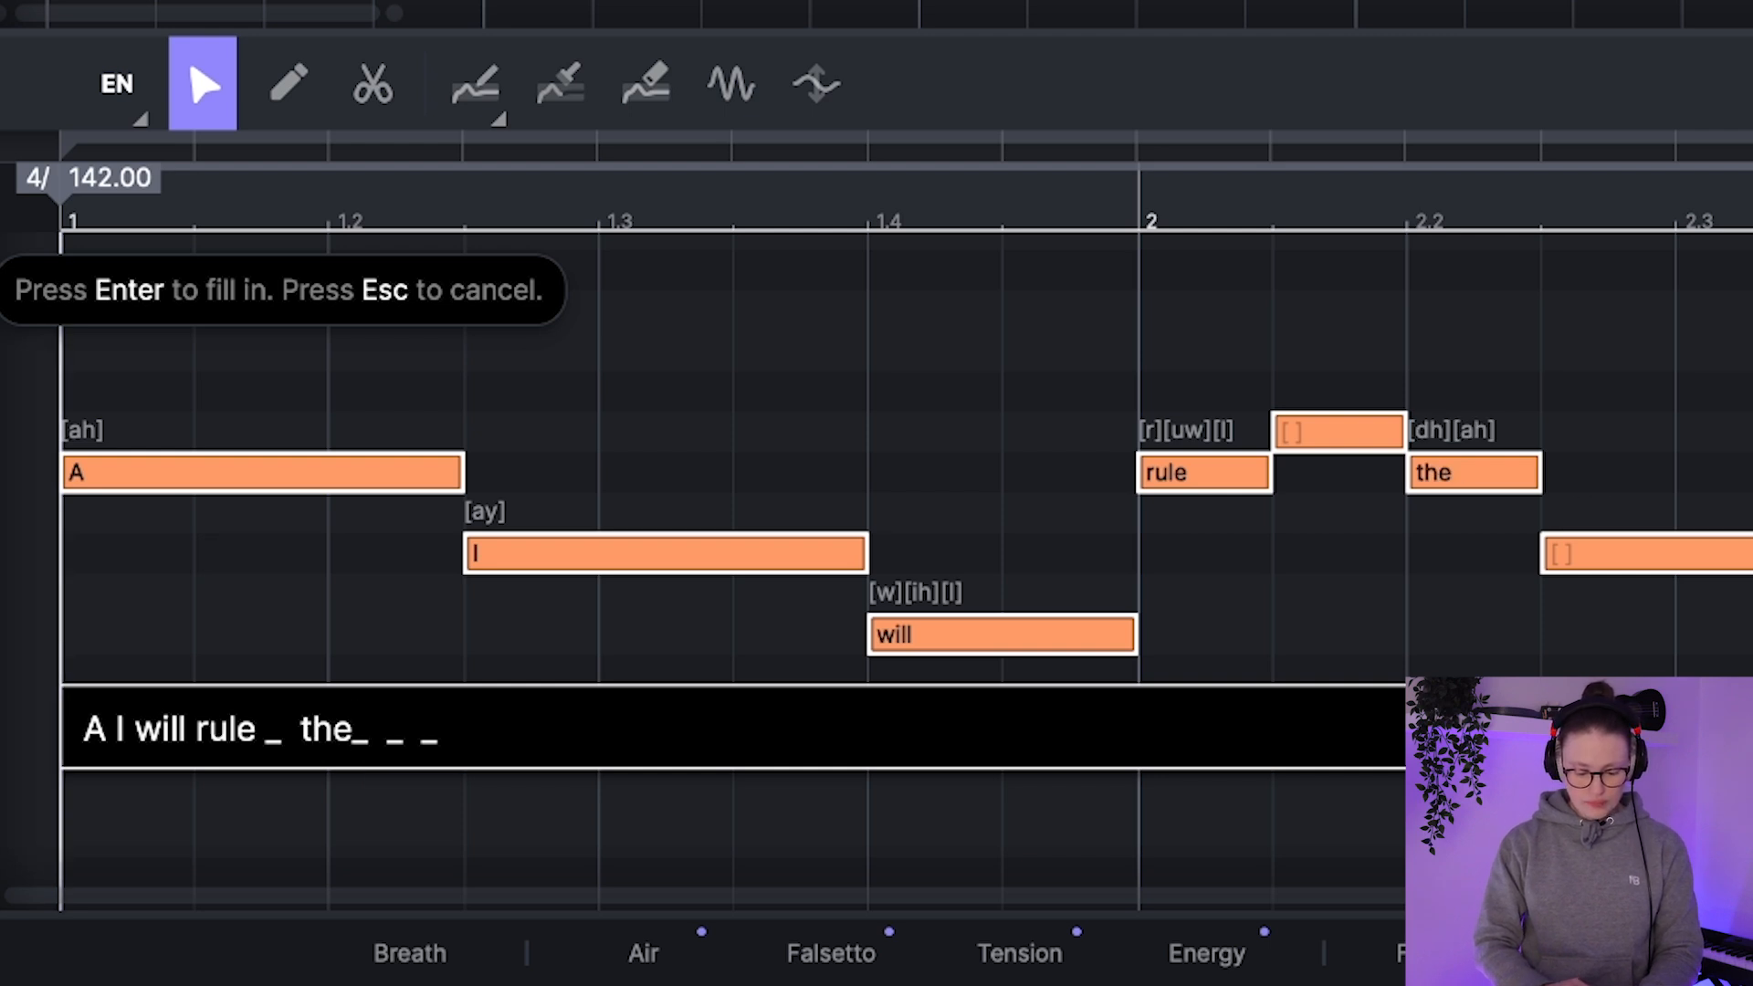
text(world)
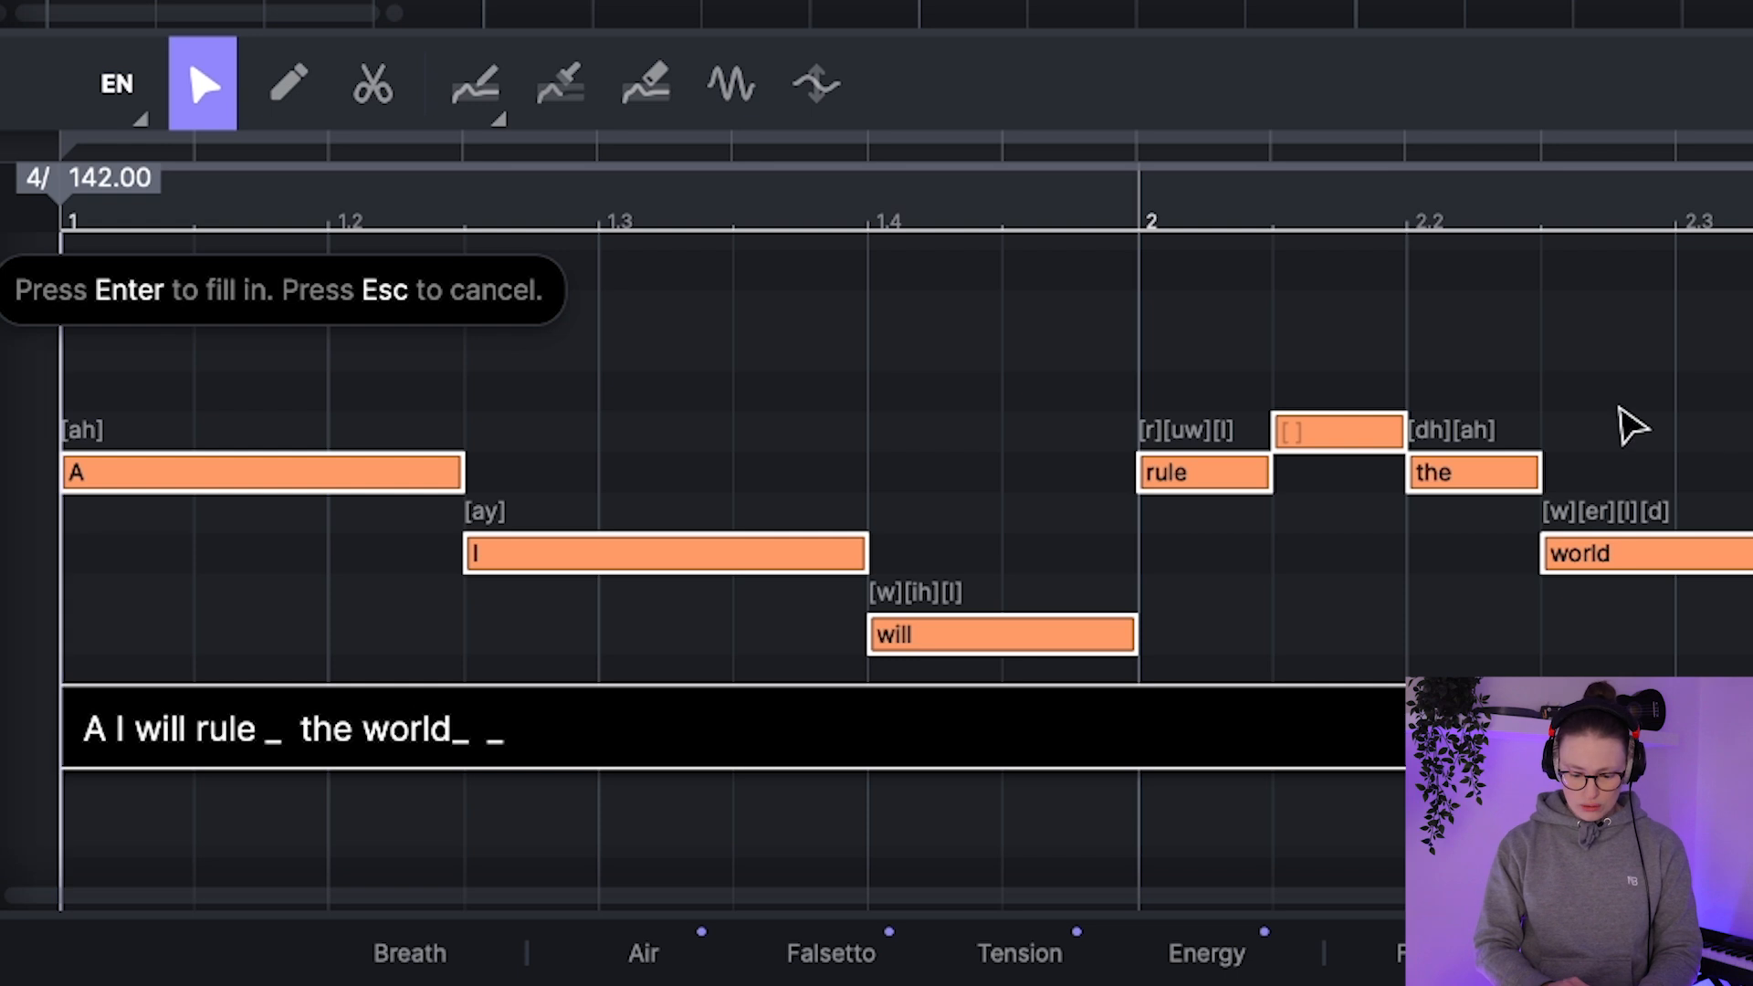
key(Return)
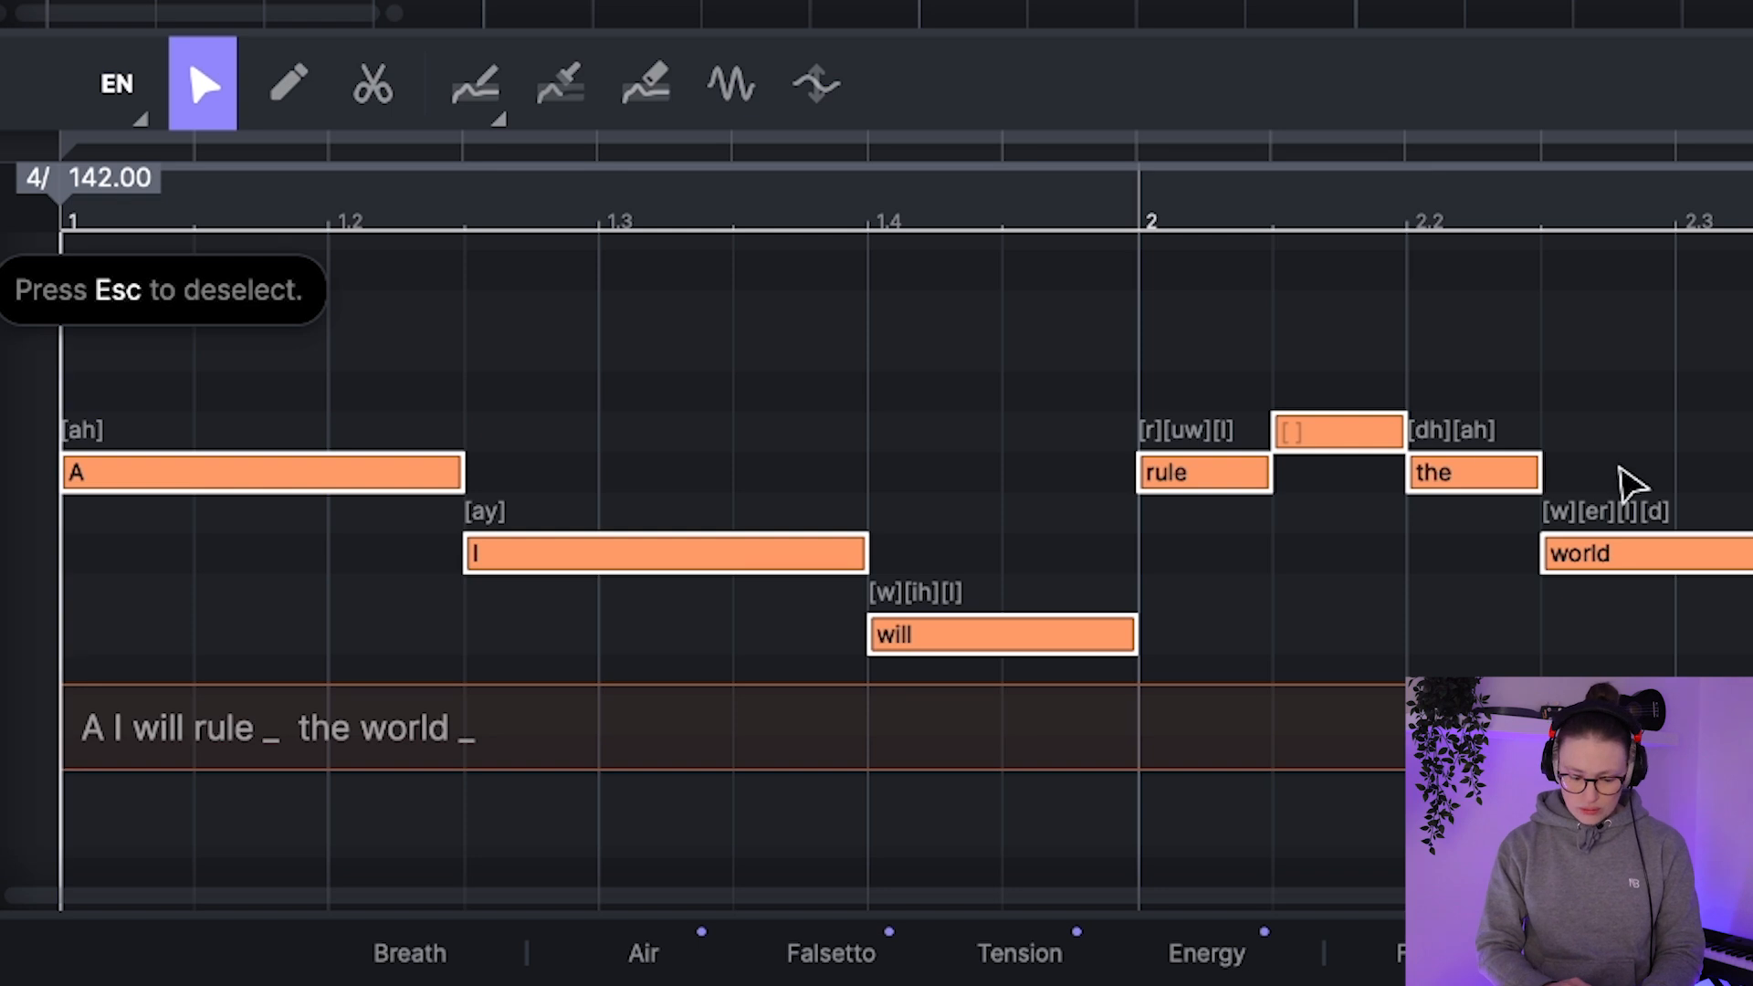
key(space)
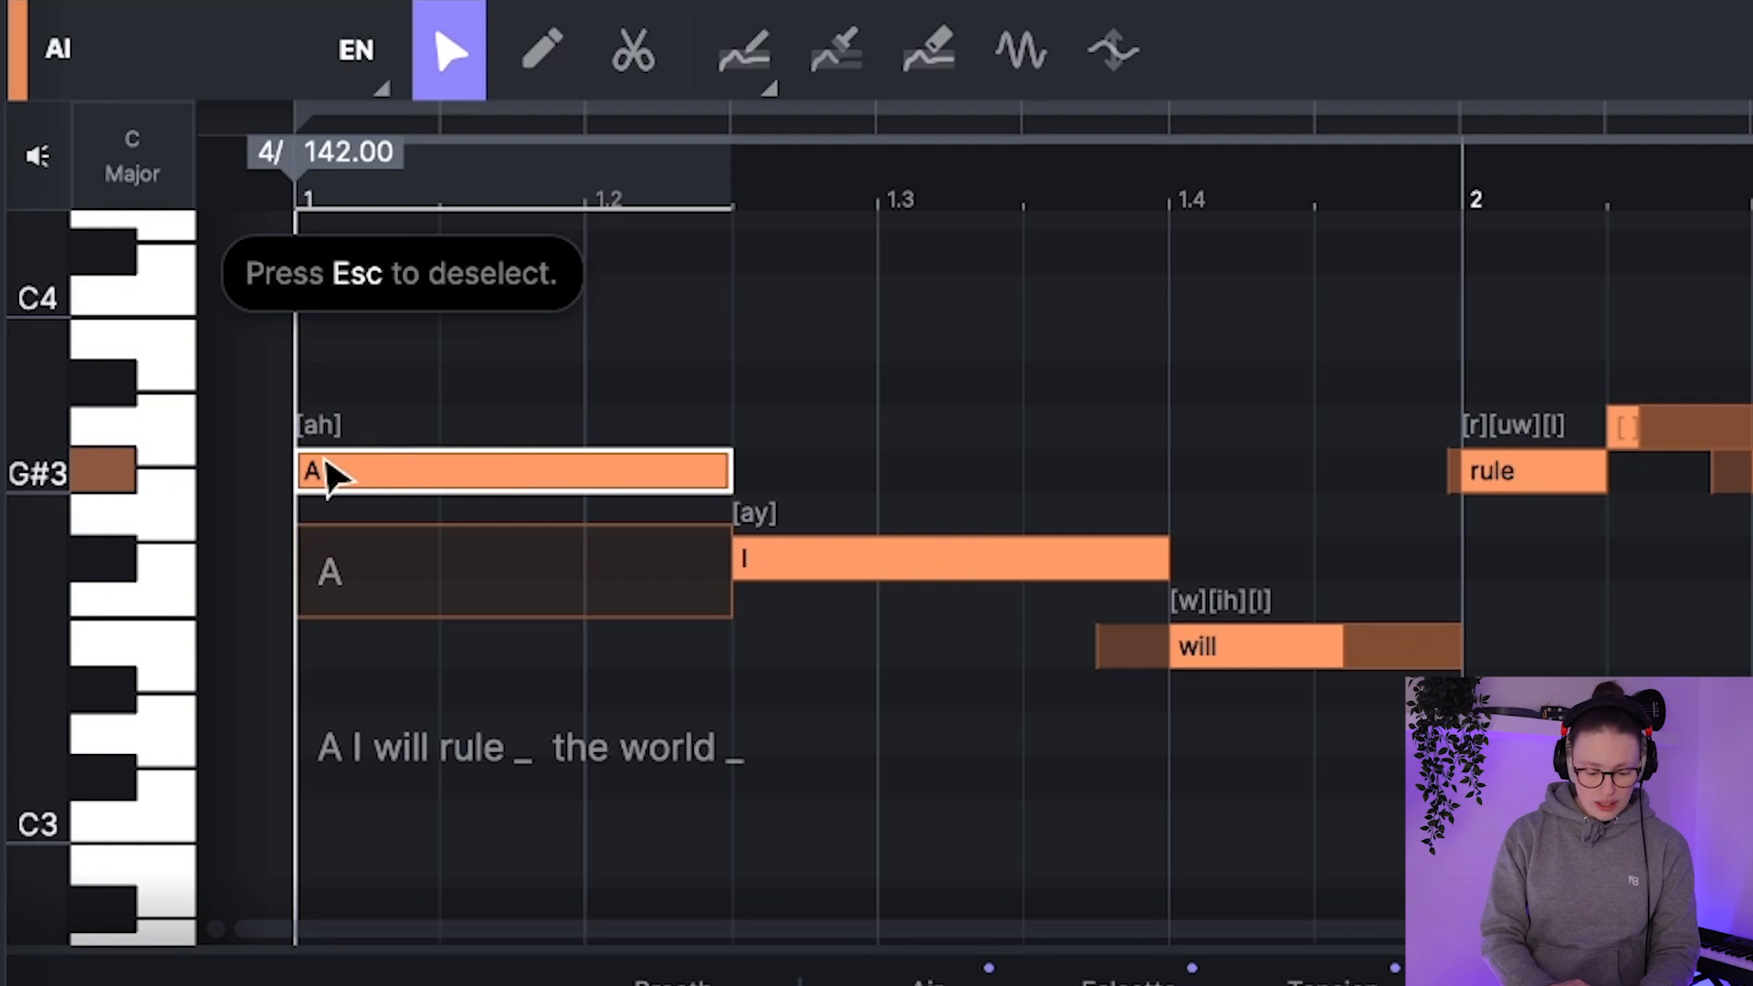
Step: Change the first note's lyric to "Ay" and play the phrase to check its pronunciation
double_click(362, 593)
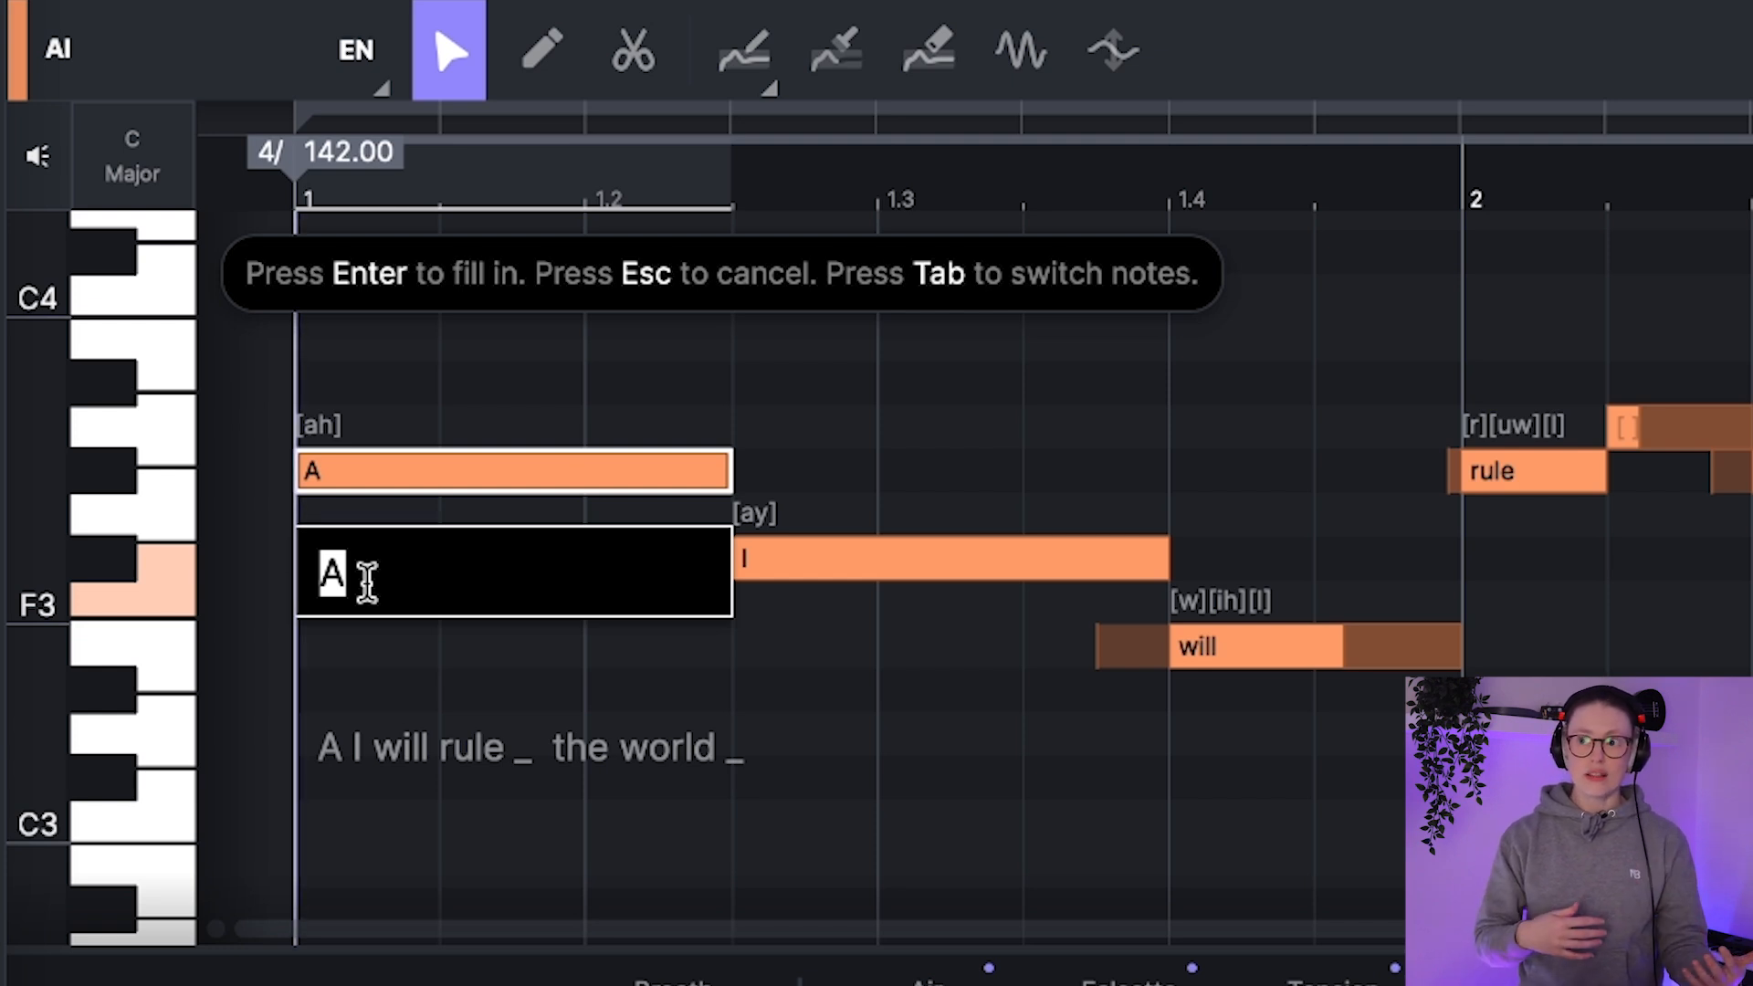
key(BackSpace)
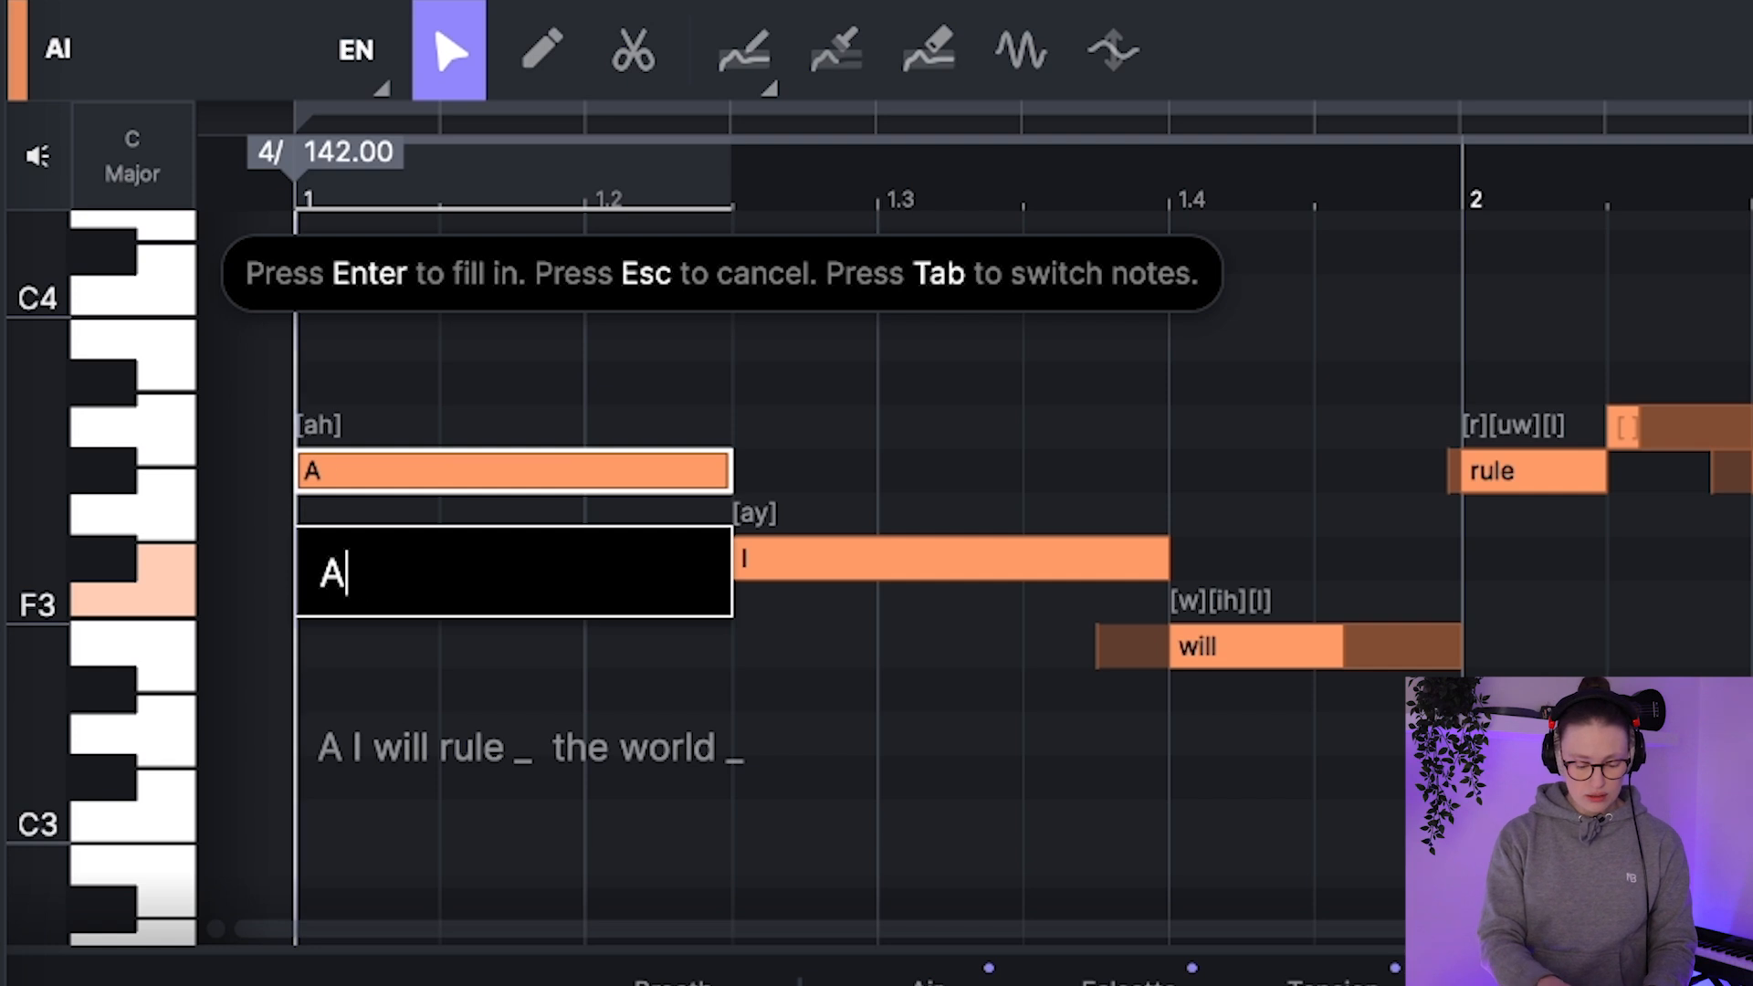
key(Return)
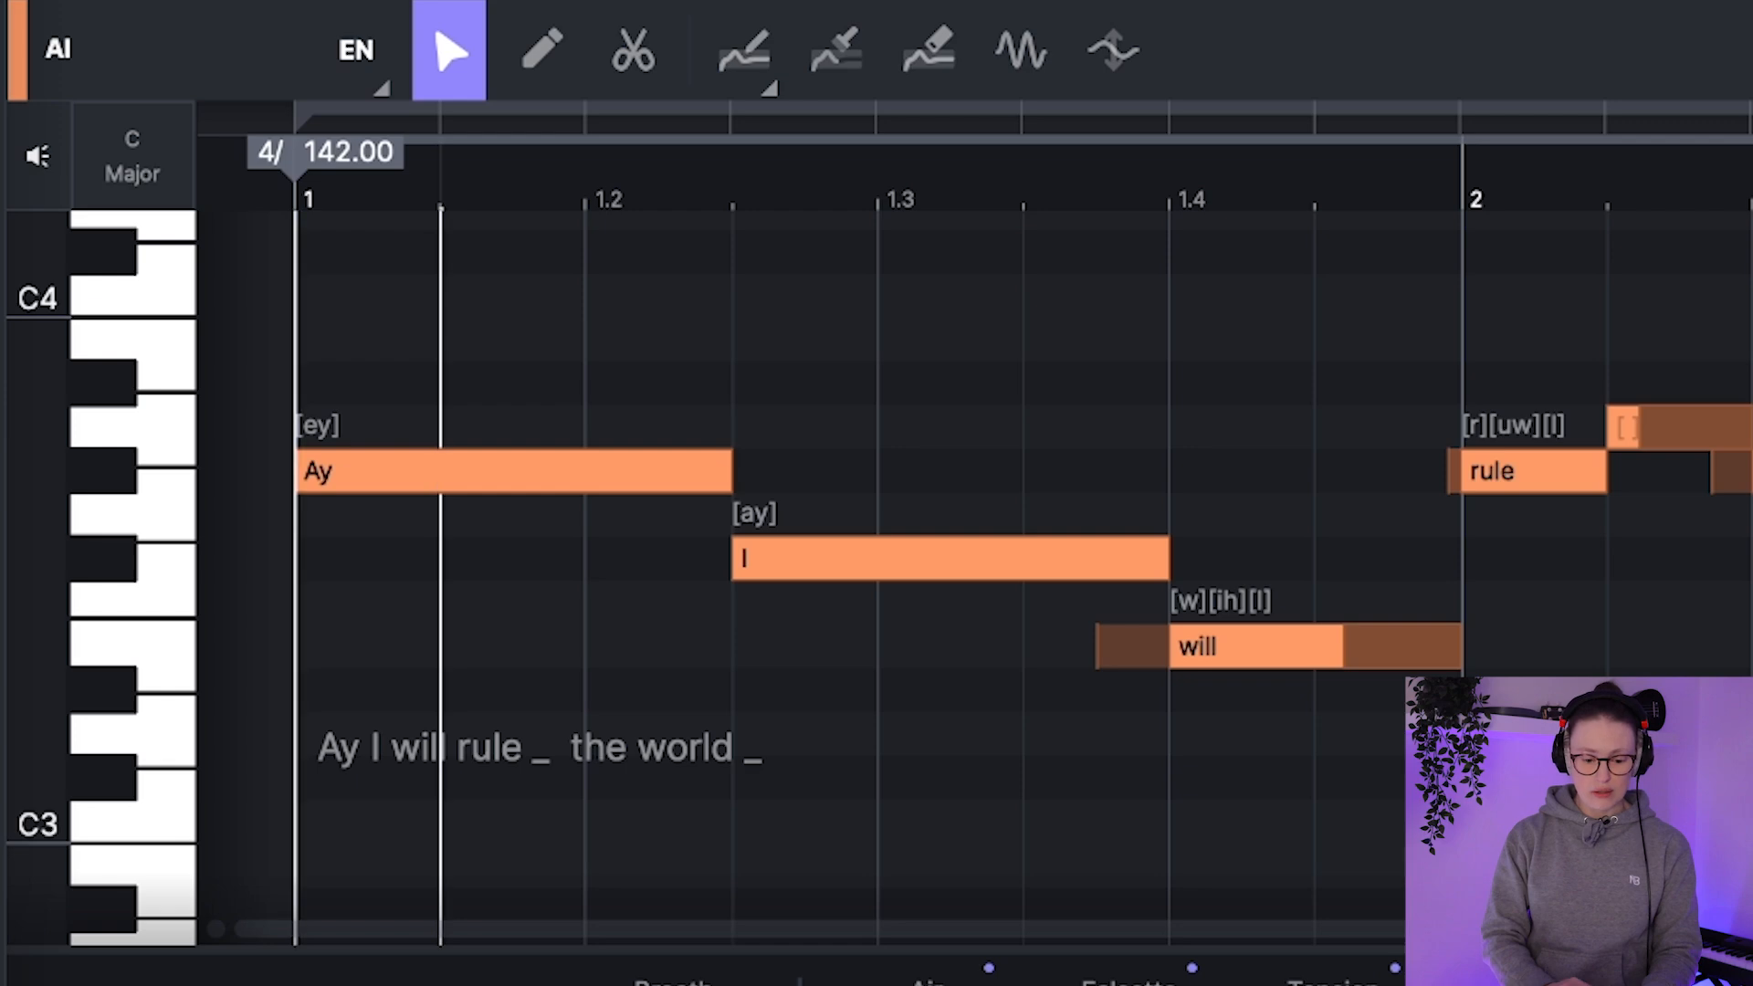
key(space)
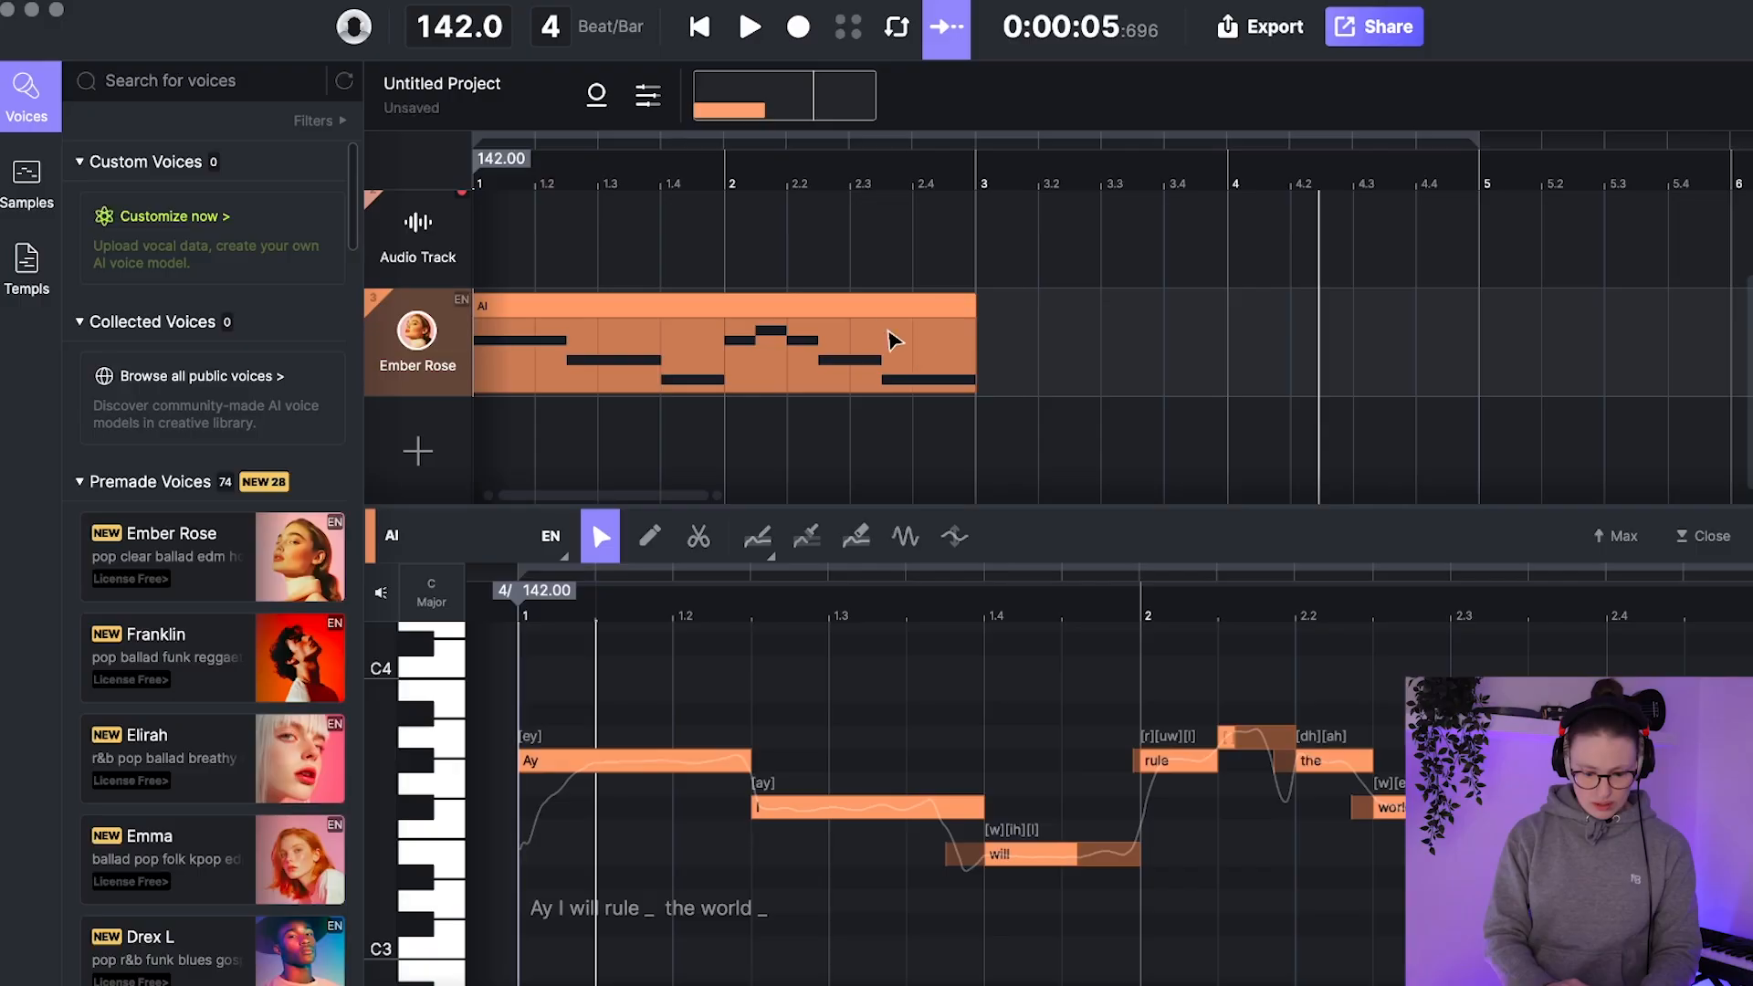
Step: Turn on looping and shorten the loop range to the two-bar AI clip, ending at bar 3
click(847, 299)
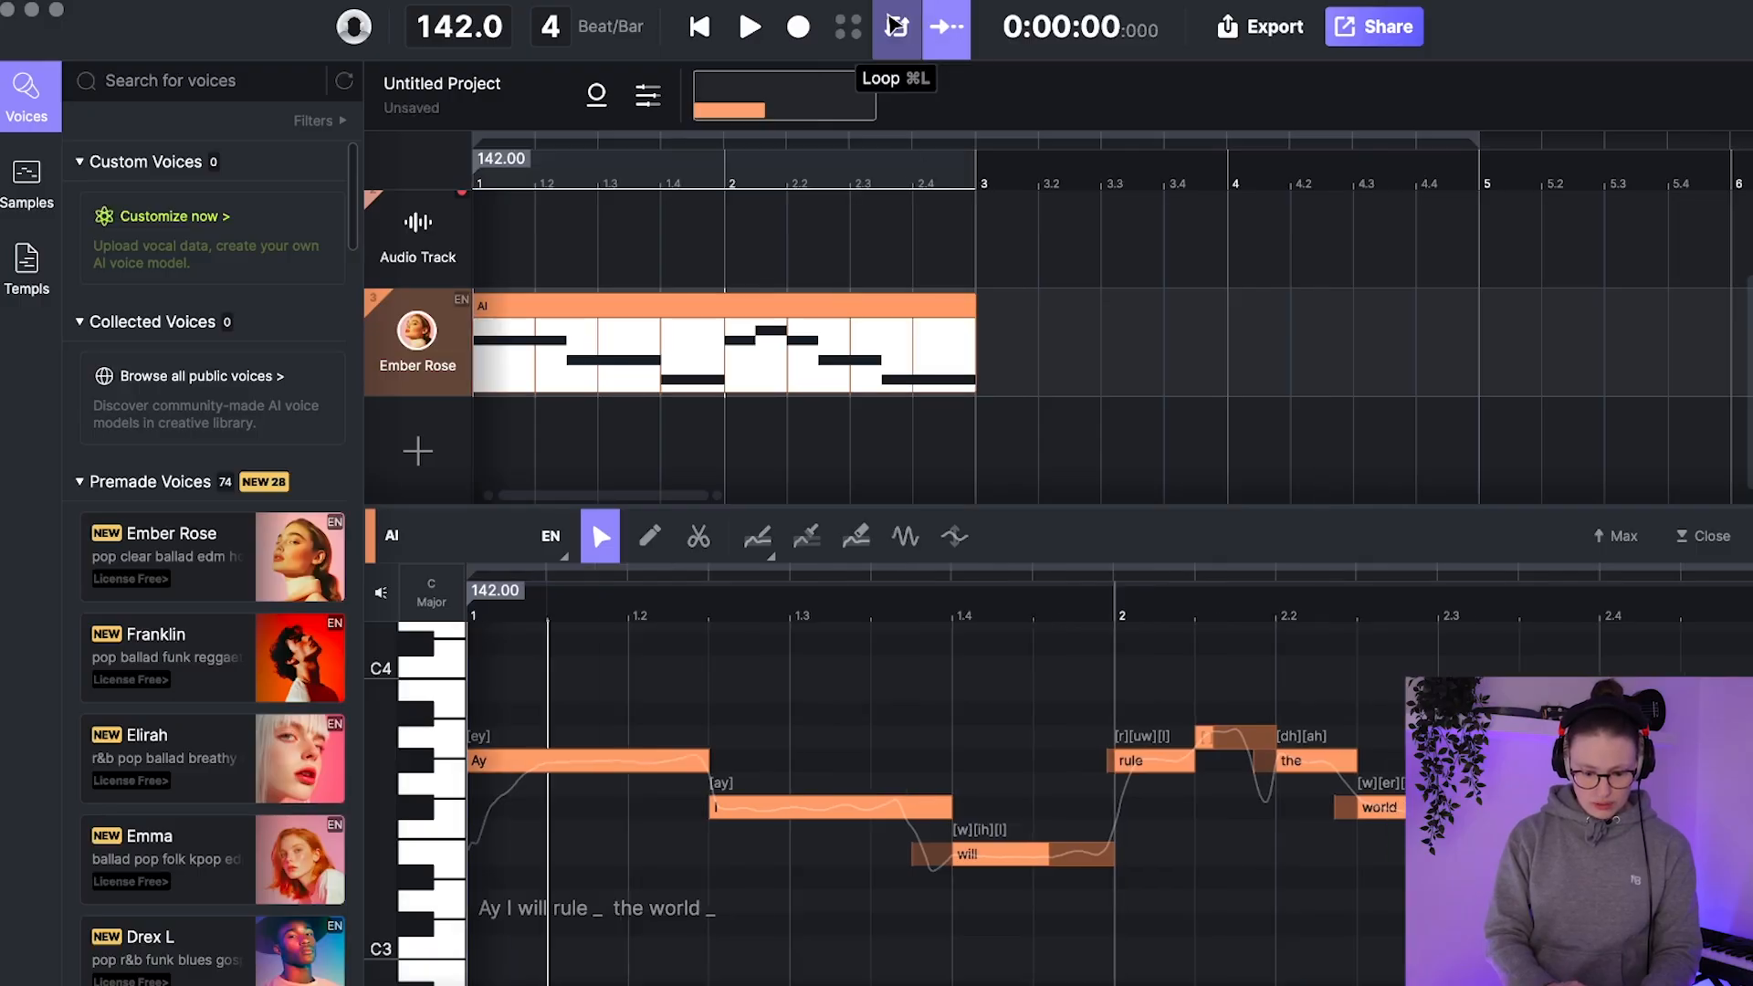
click(893, 24)
drag(1477, 143, 1238, 144)
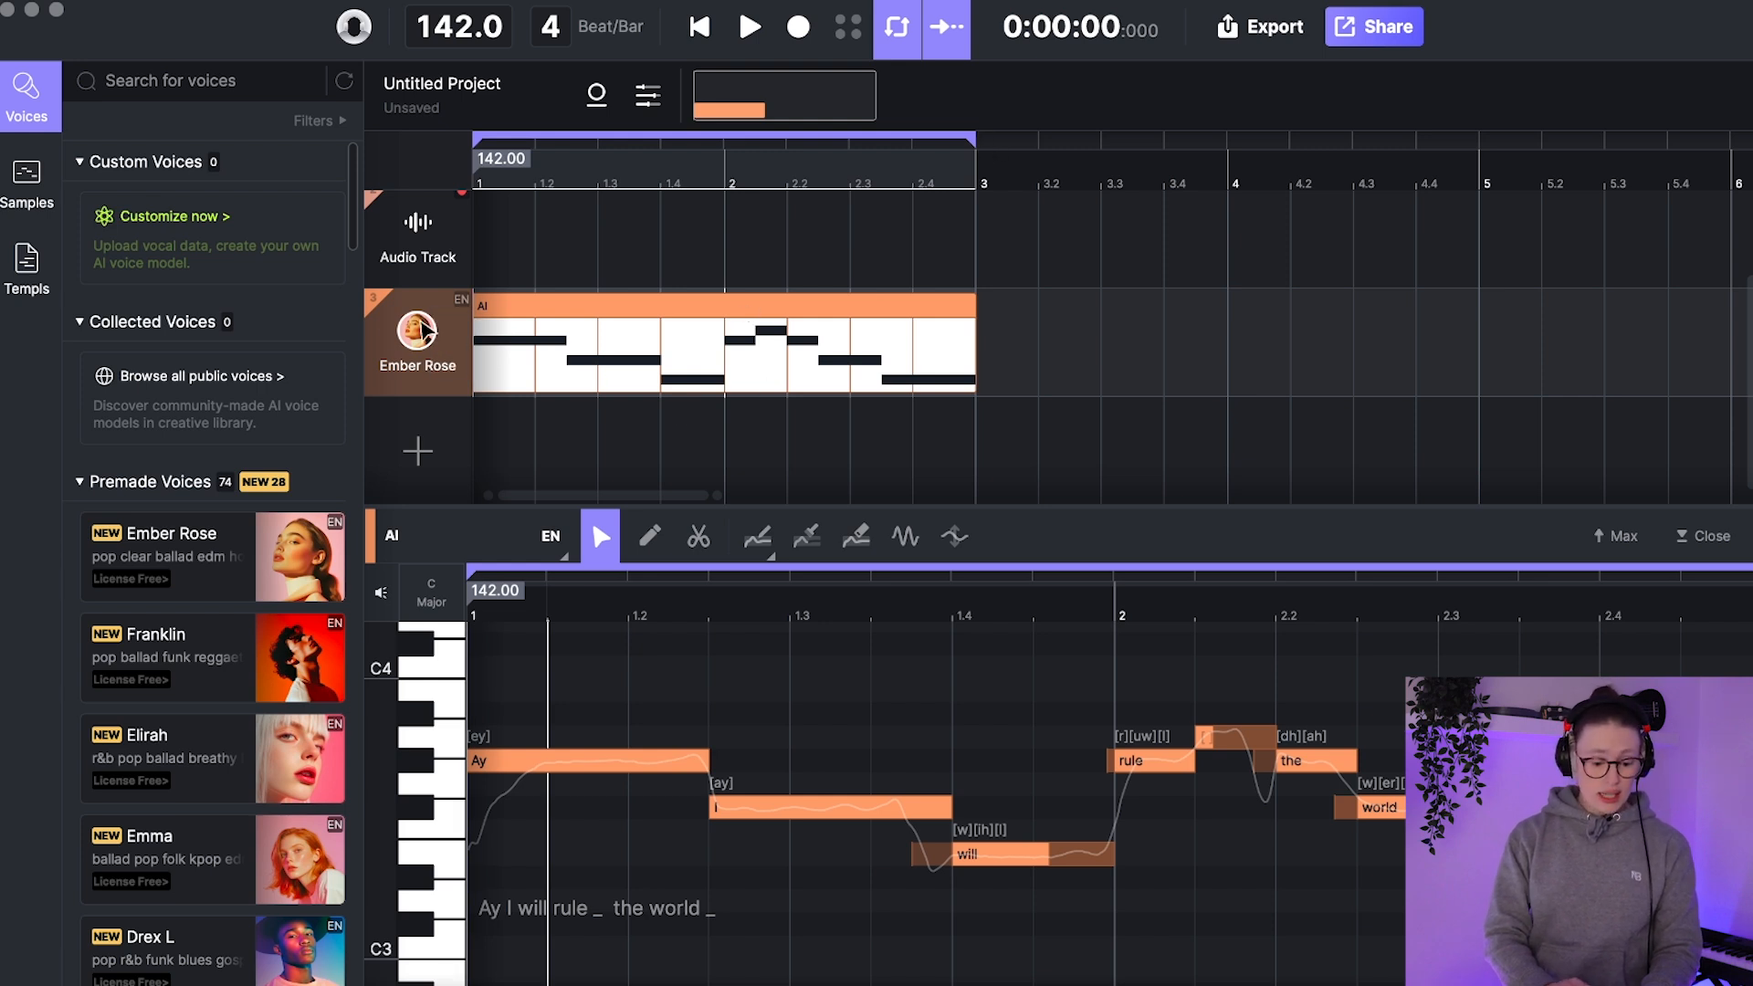
Step: Browse the premade voices, replace the Ember Rose track's singer with Franklin, and play the phrase
mouse_move(137, 534)
scroll(132, 548, down, 12)
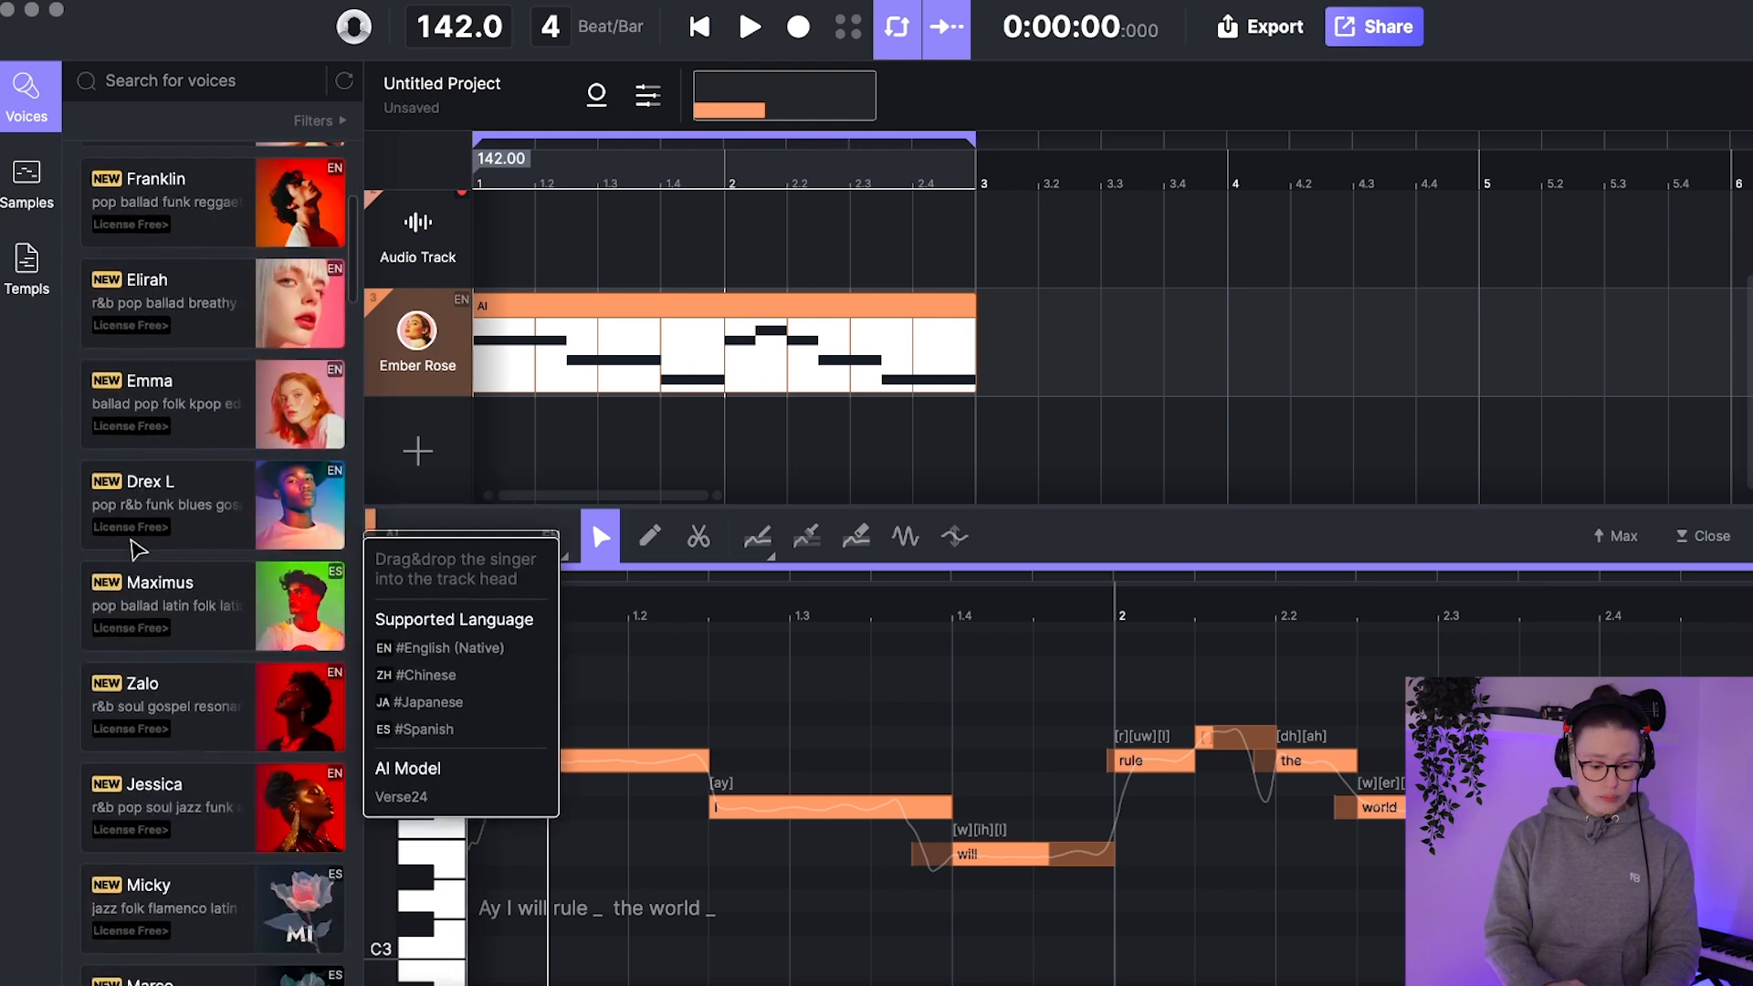
scroll(133, 878, down, 15)
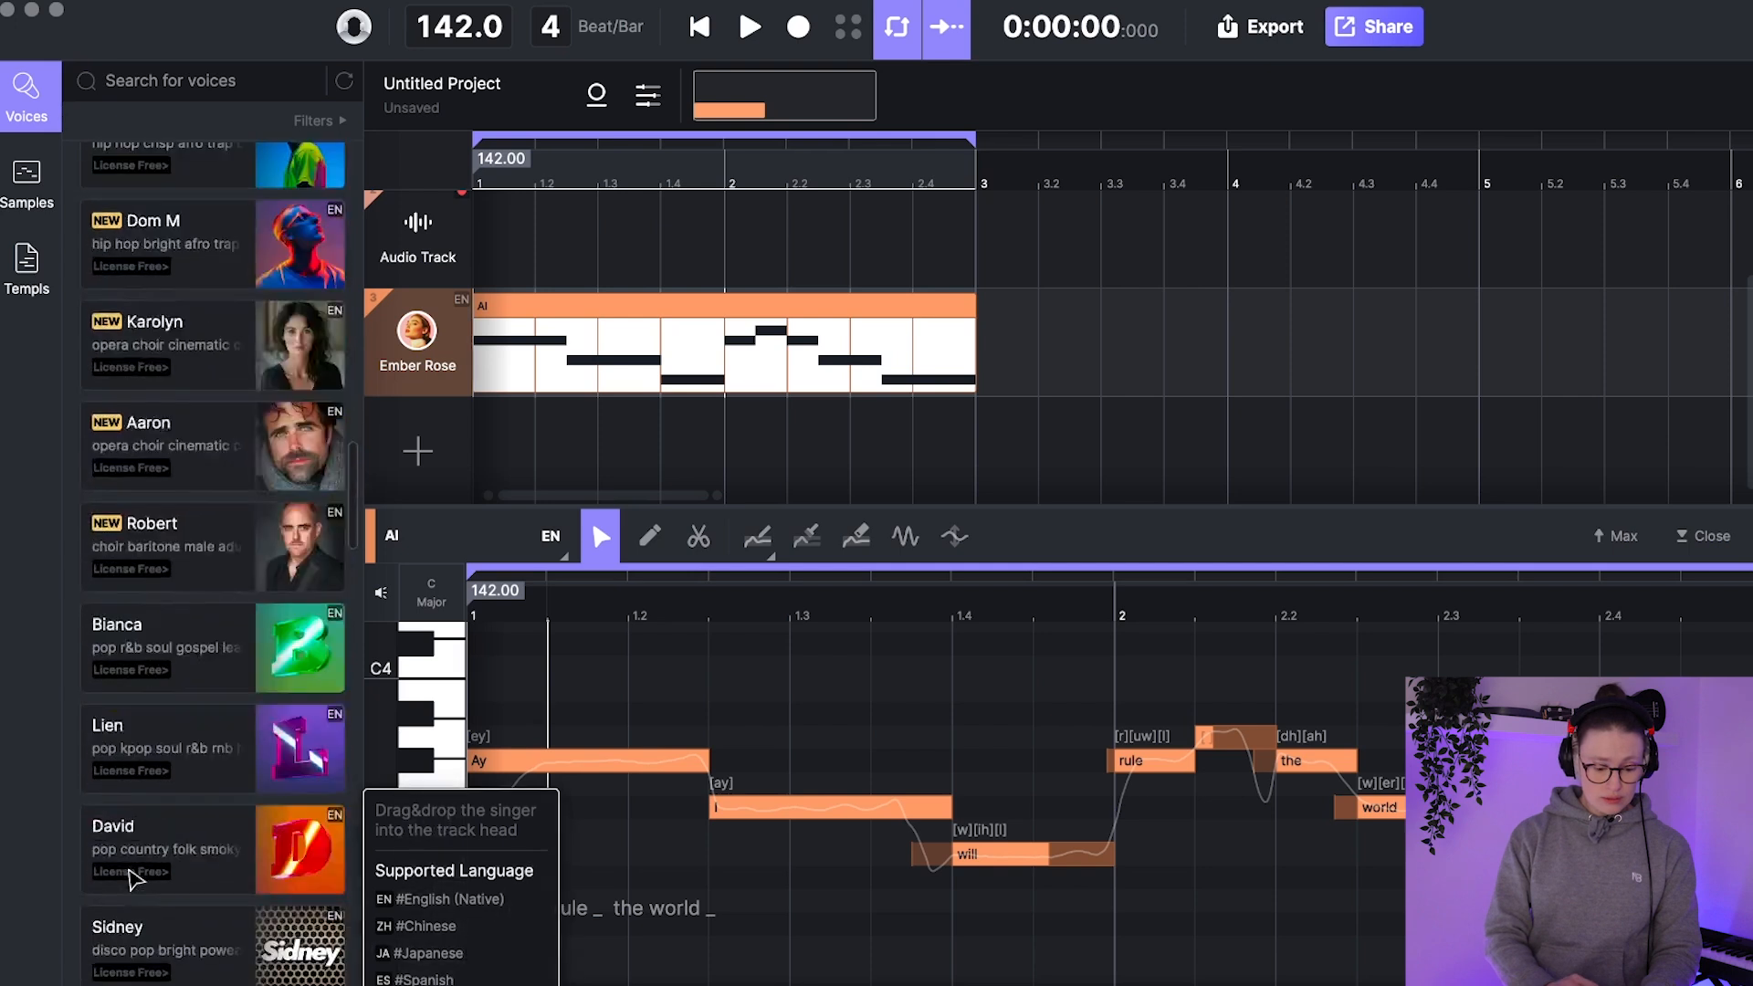
scroll(132, 878, up, 20)
scroll(132, 858, up, 5)
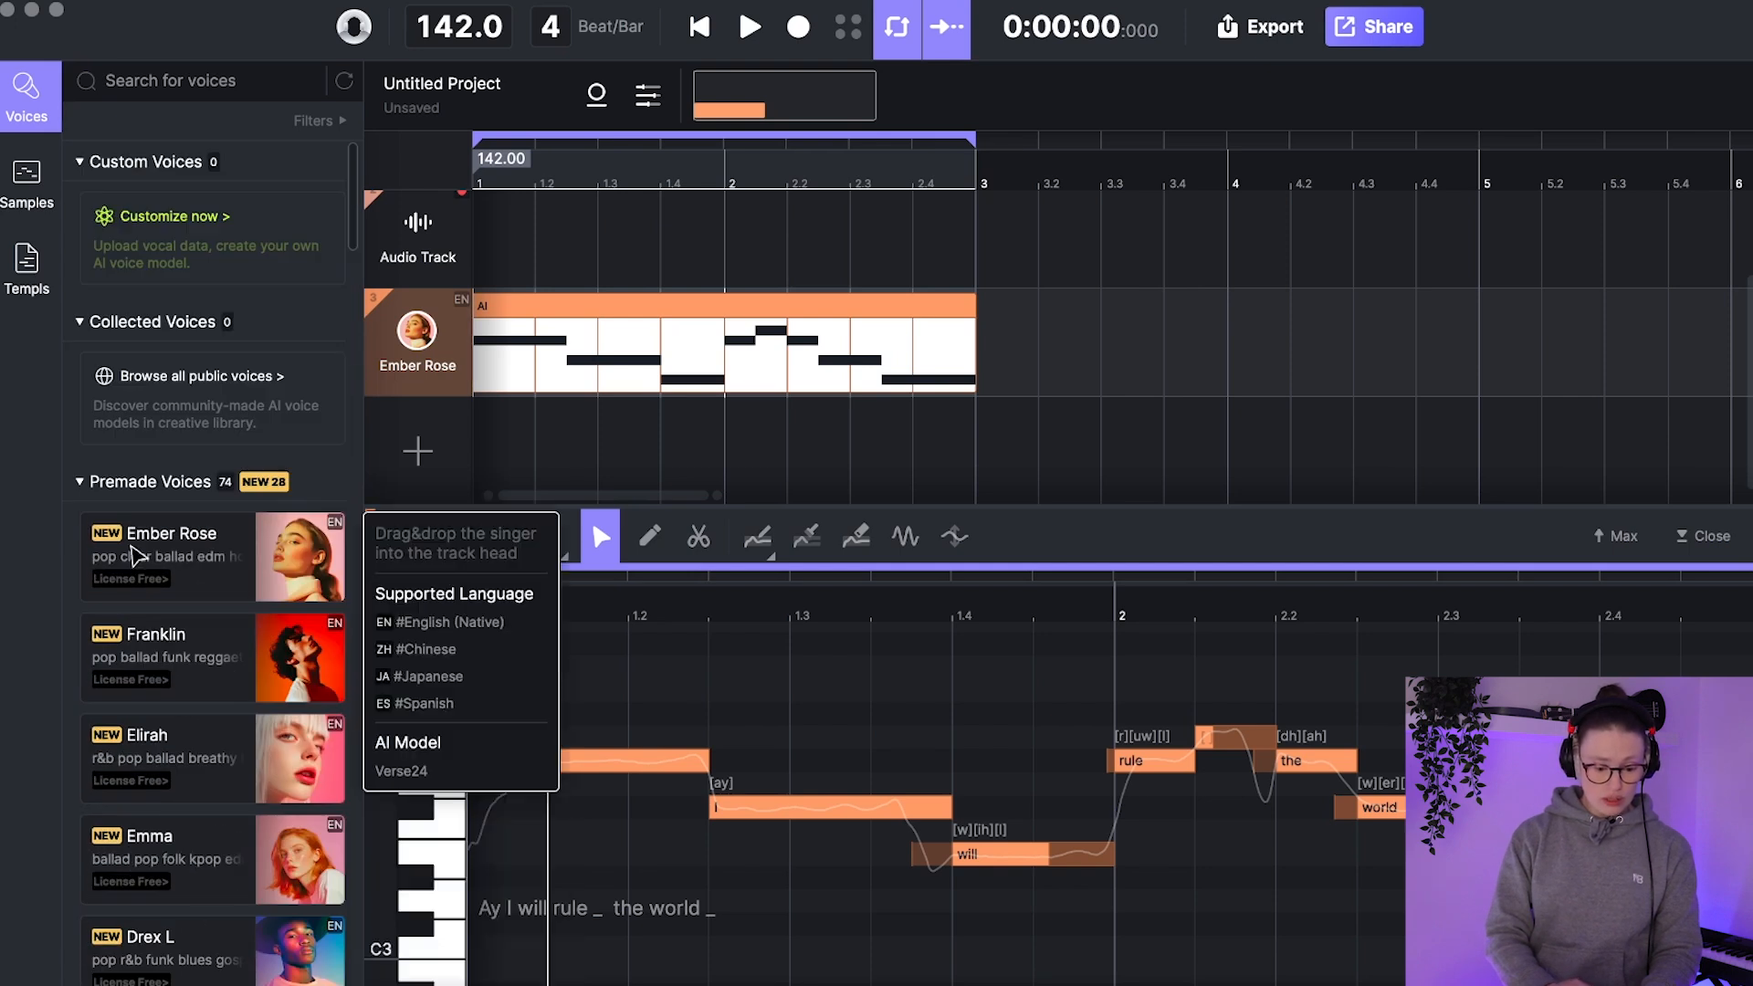
scroll(137, 548, down, 1)
drag(291, 554, 416, 336)
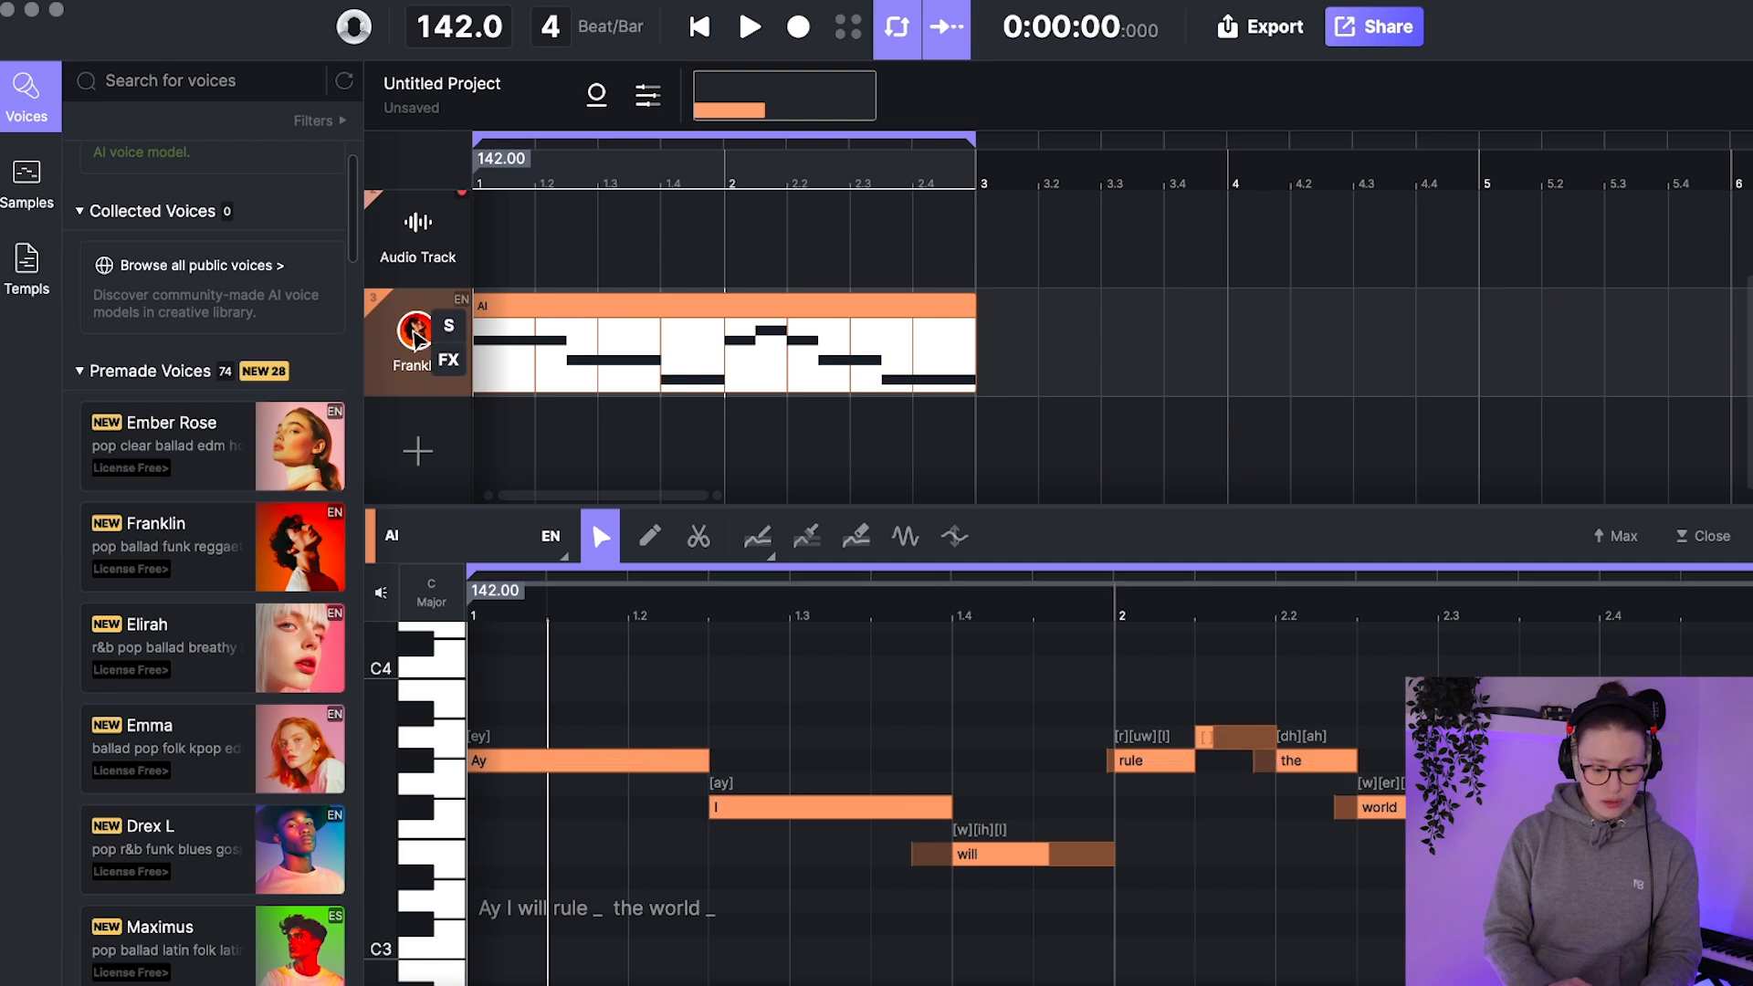
key(space)
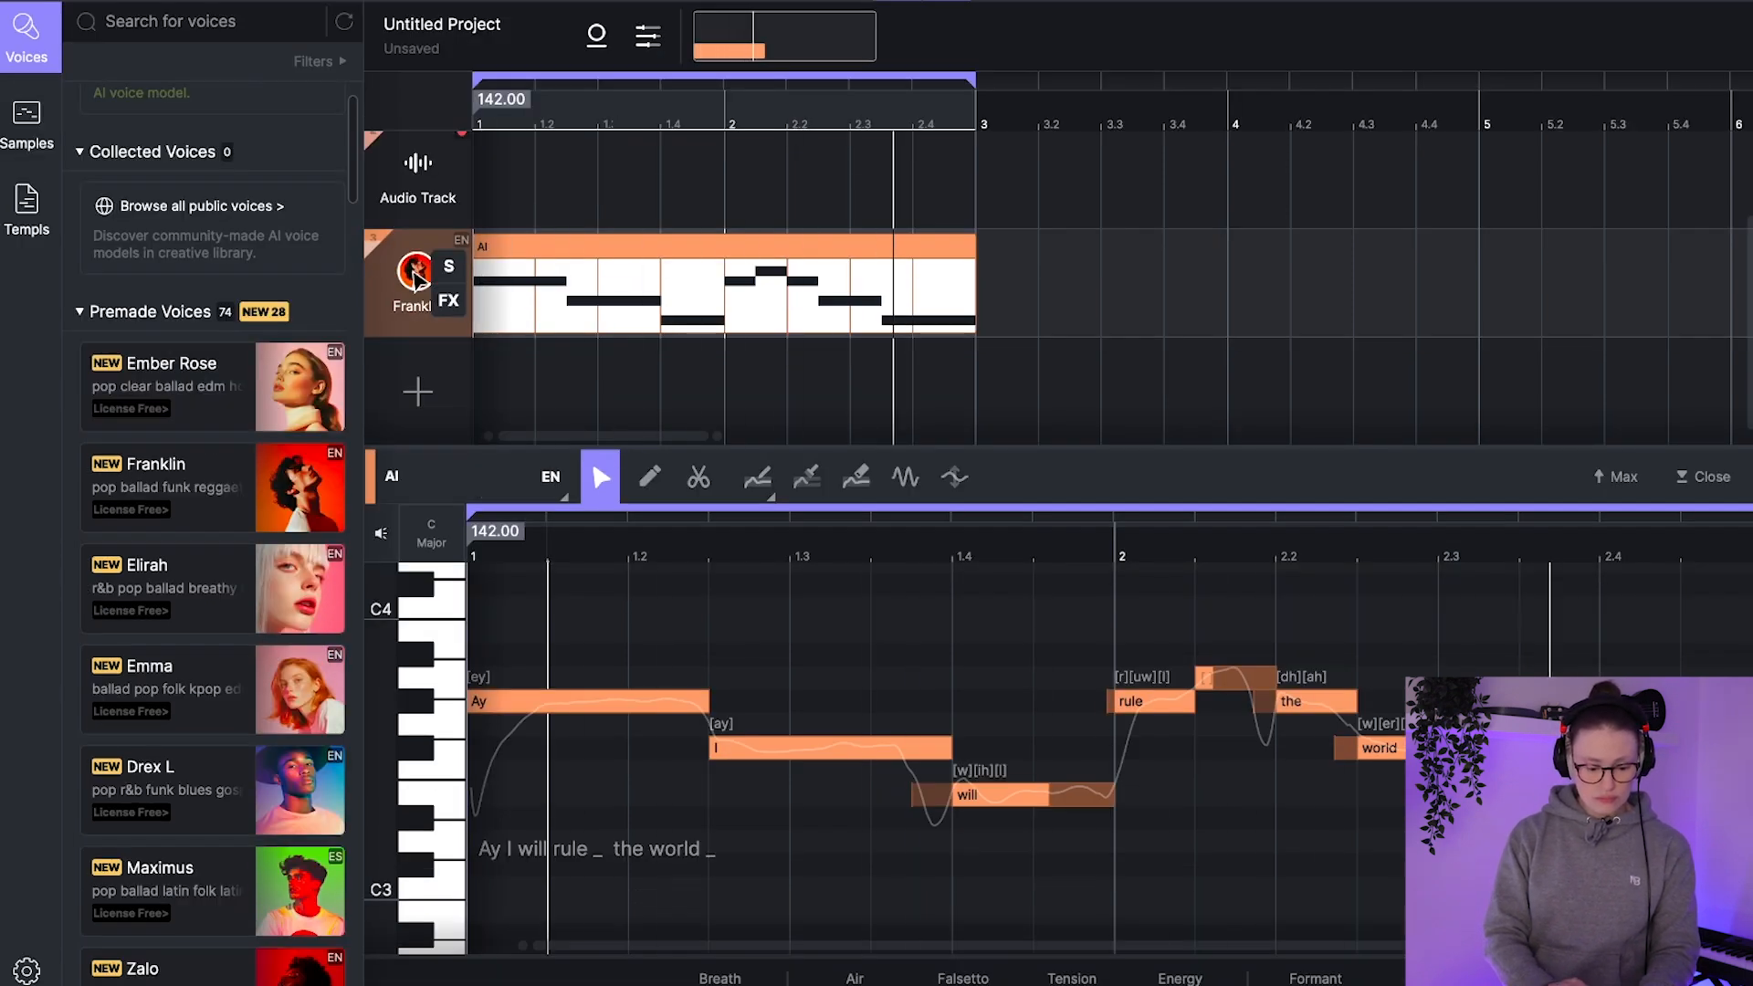
Step: Transpose all notes of the Franklin clip down one octave and play the result
click(886, 625)
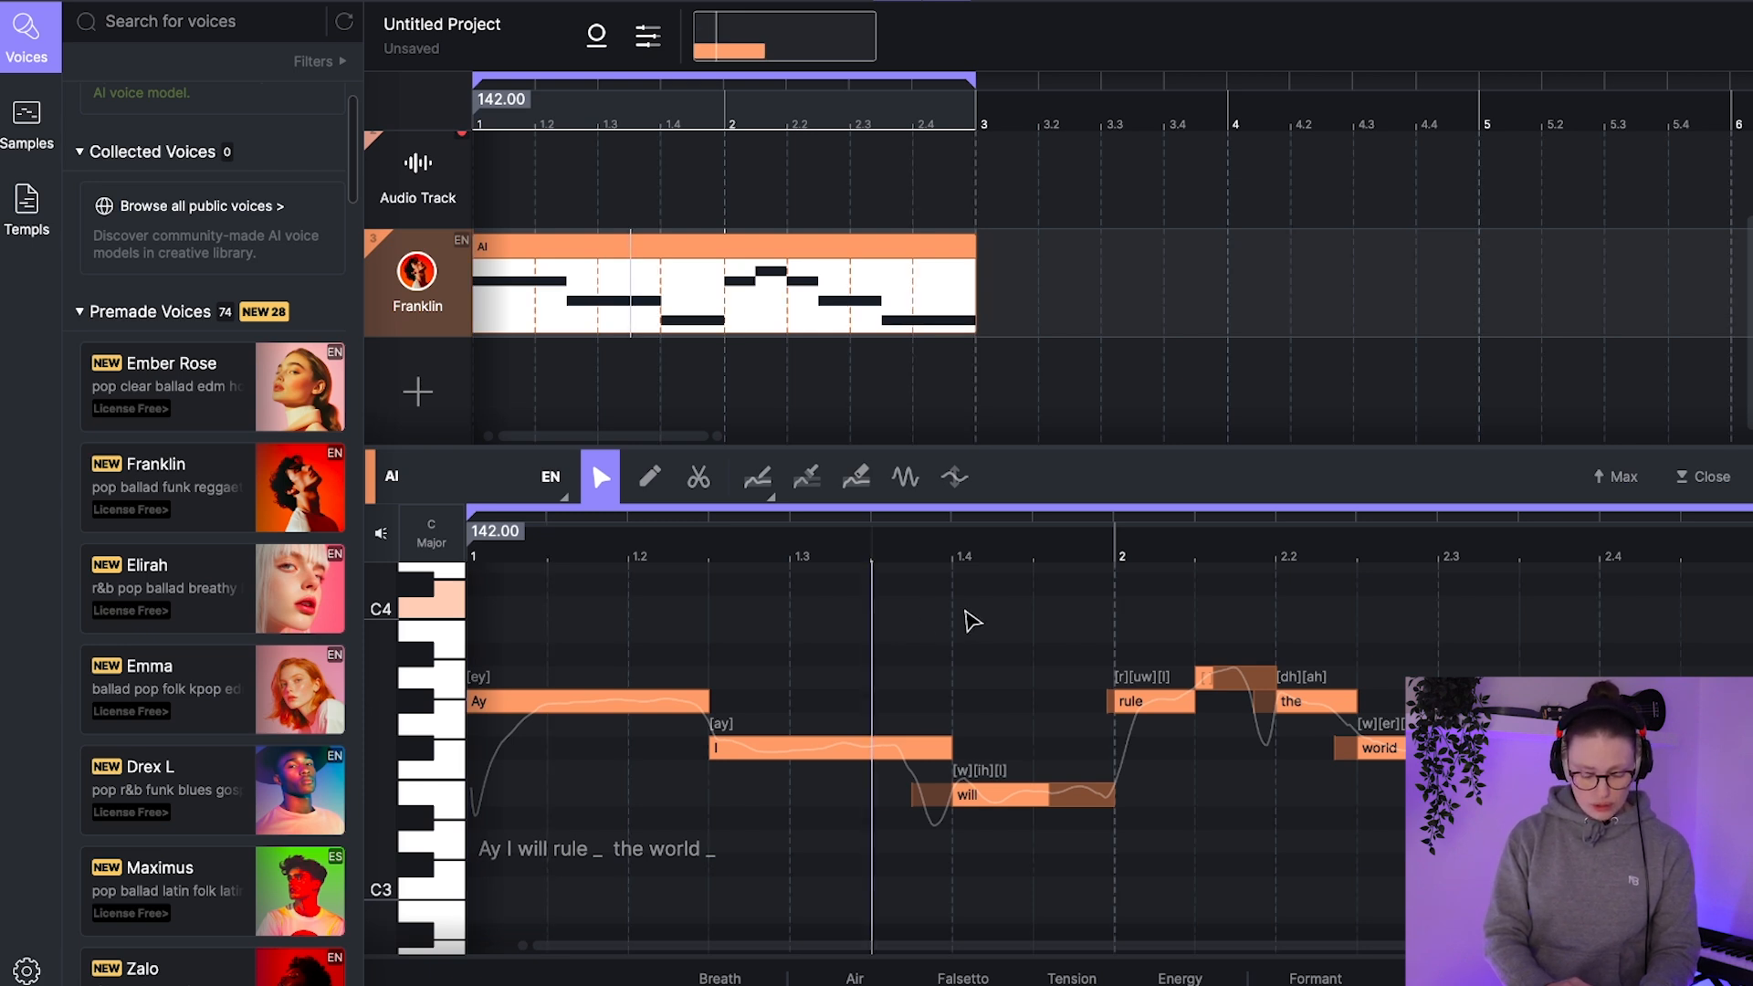
key(ctrl+a)
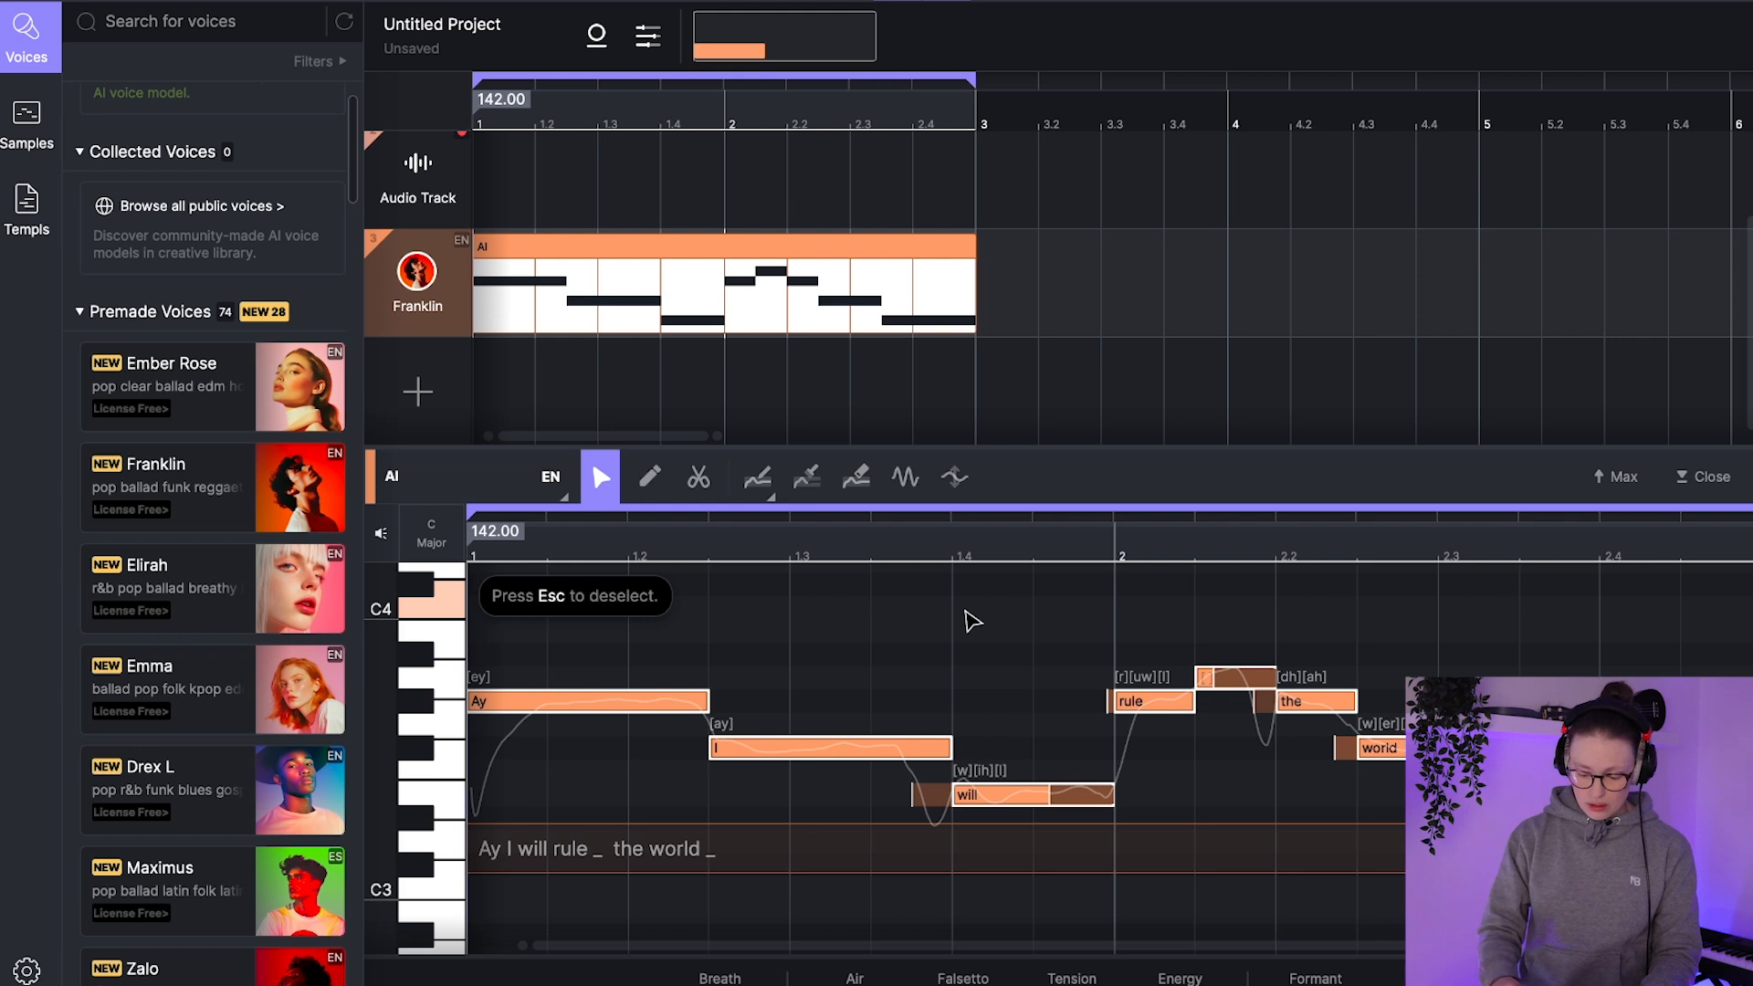
key(shift+Down)
scroll(973, 622, down, 3)
scroll(973, 622, down, 1)
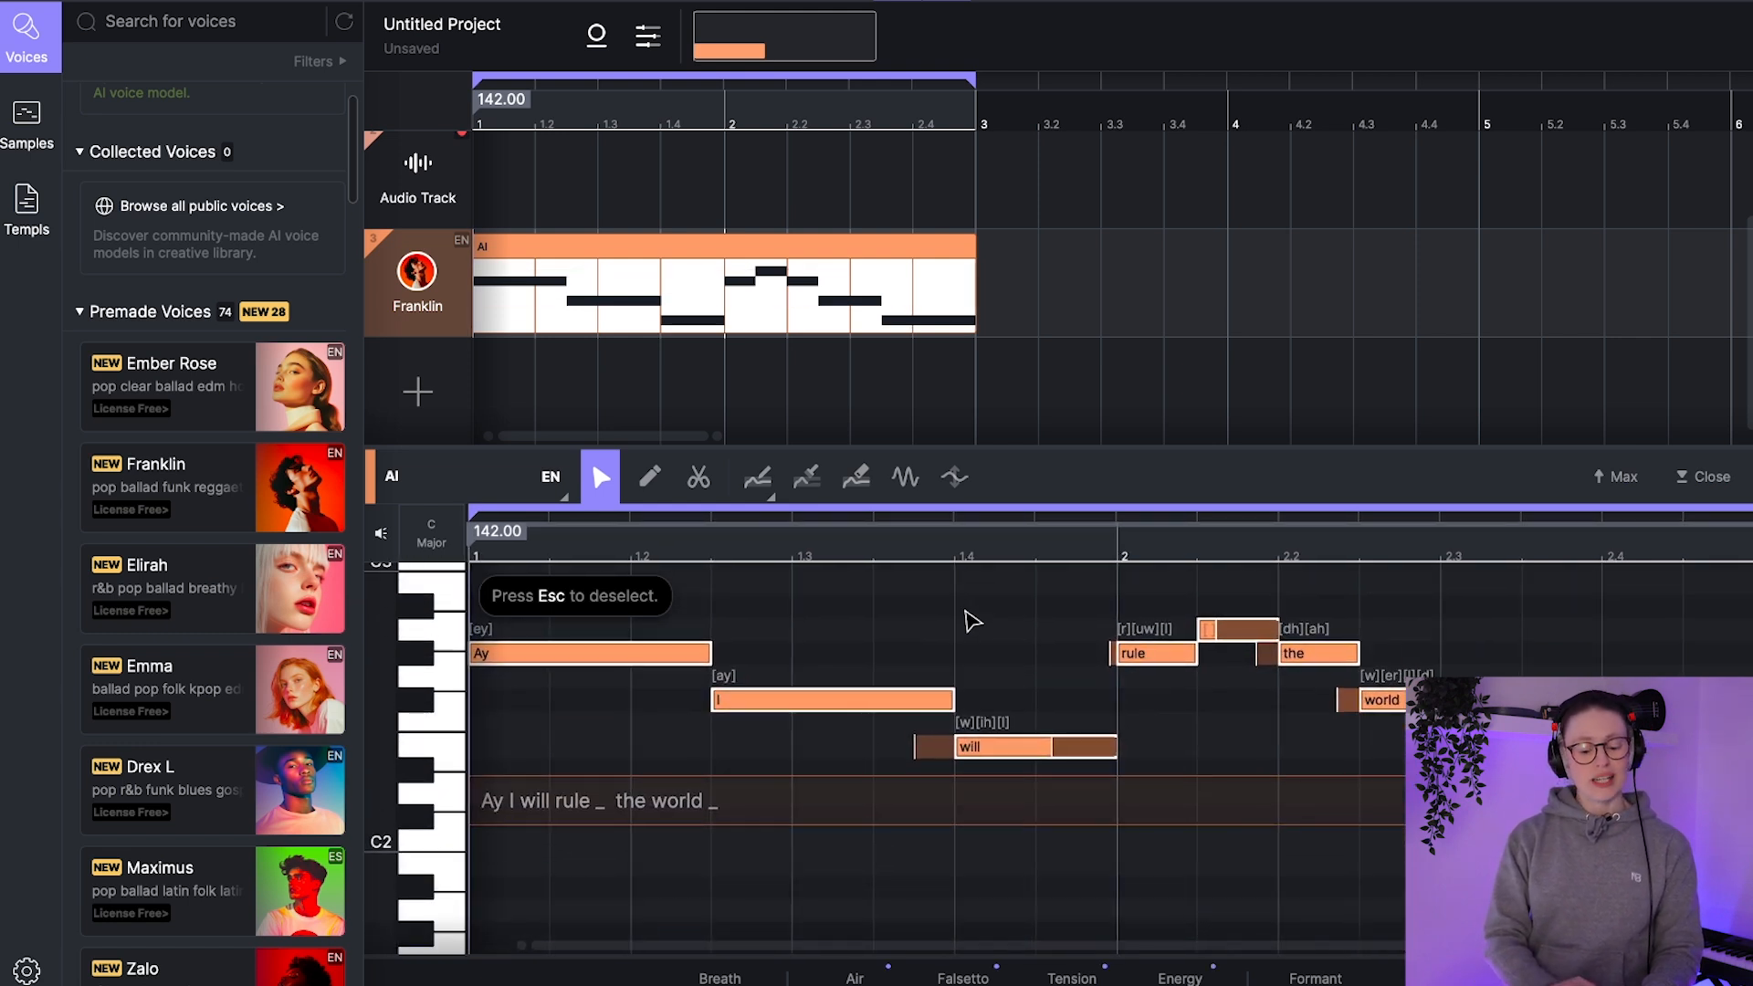
key(space)
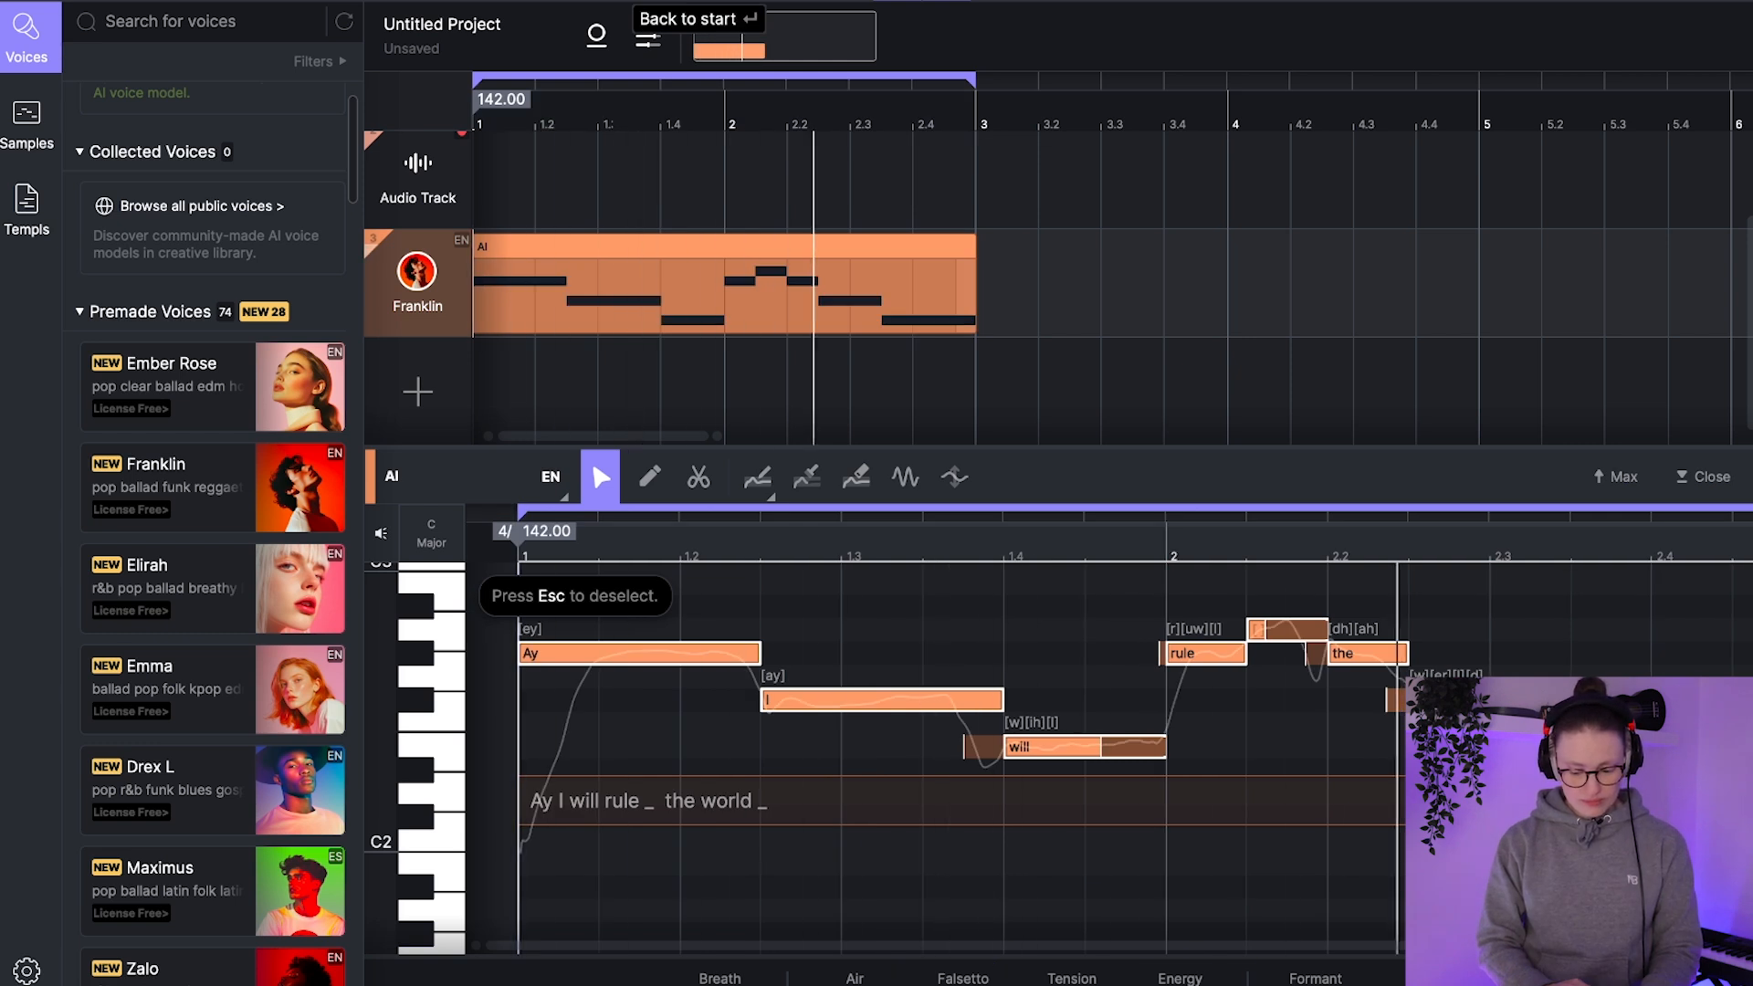
Step: Stop playback and transpose all notes of the Franklin clip back up one octave
key(space)
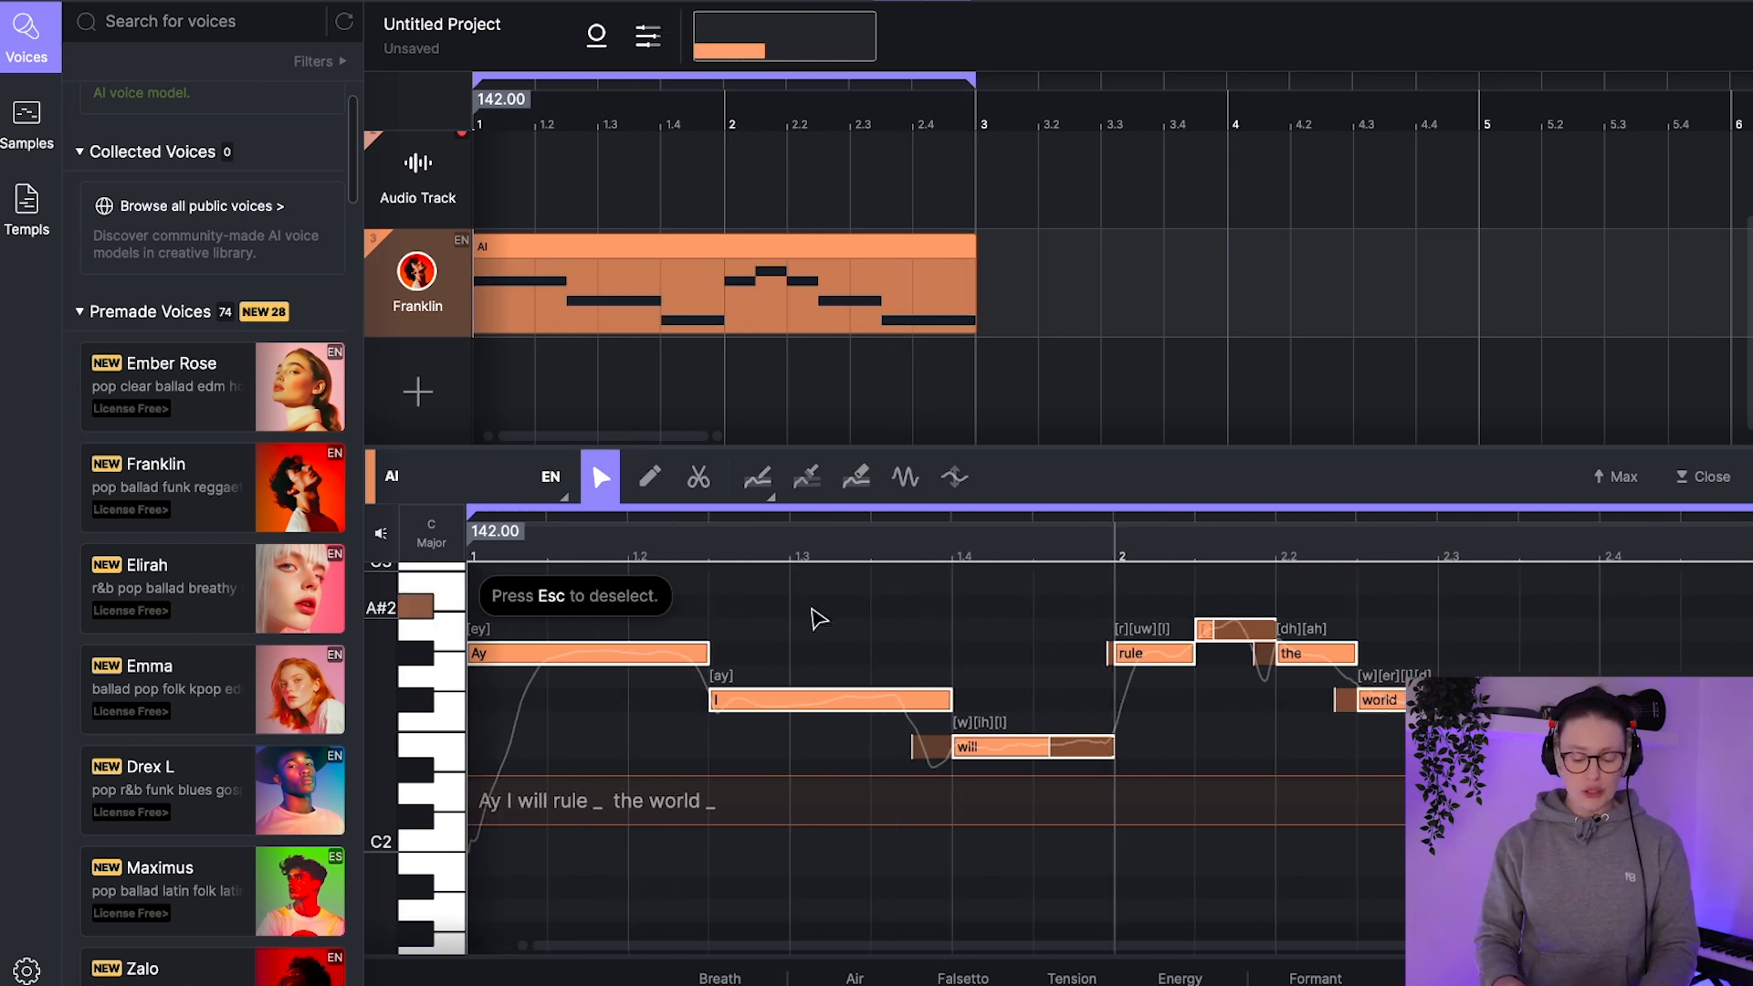
scroll(814, 616, down, 4)
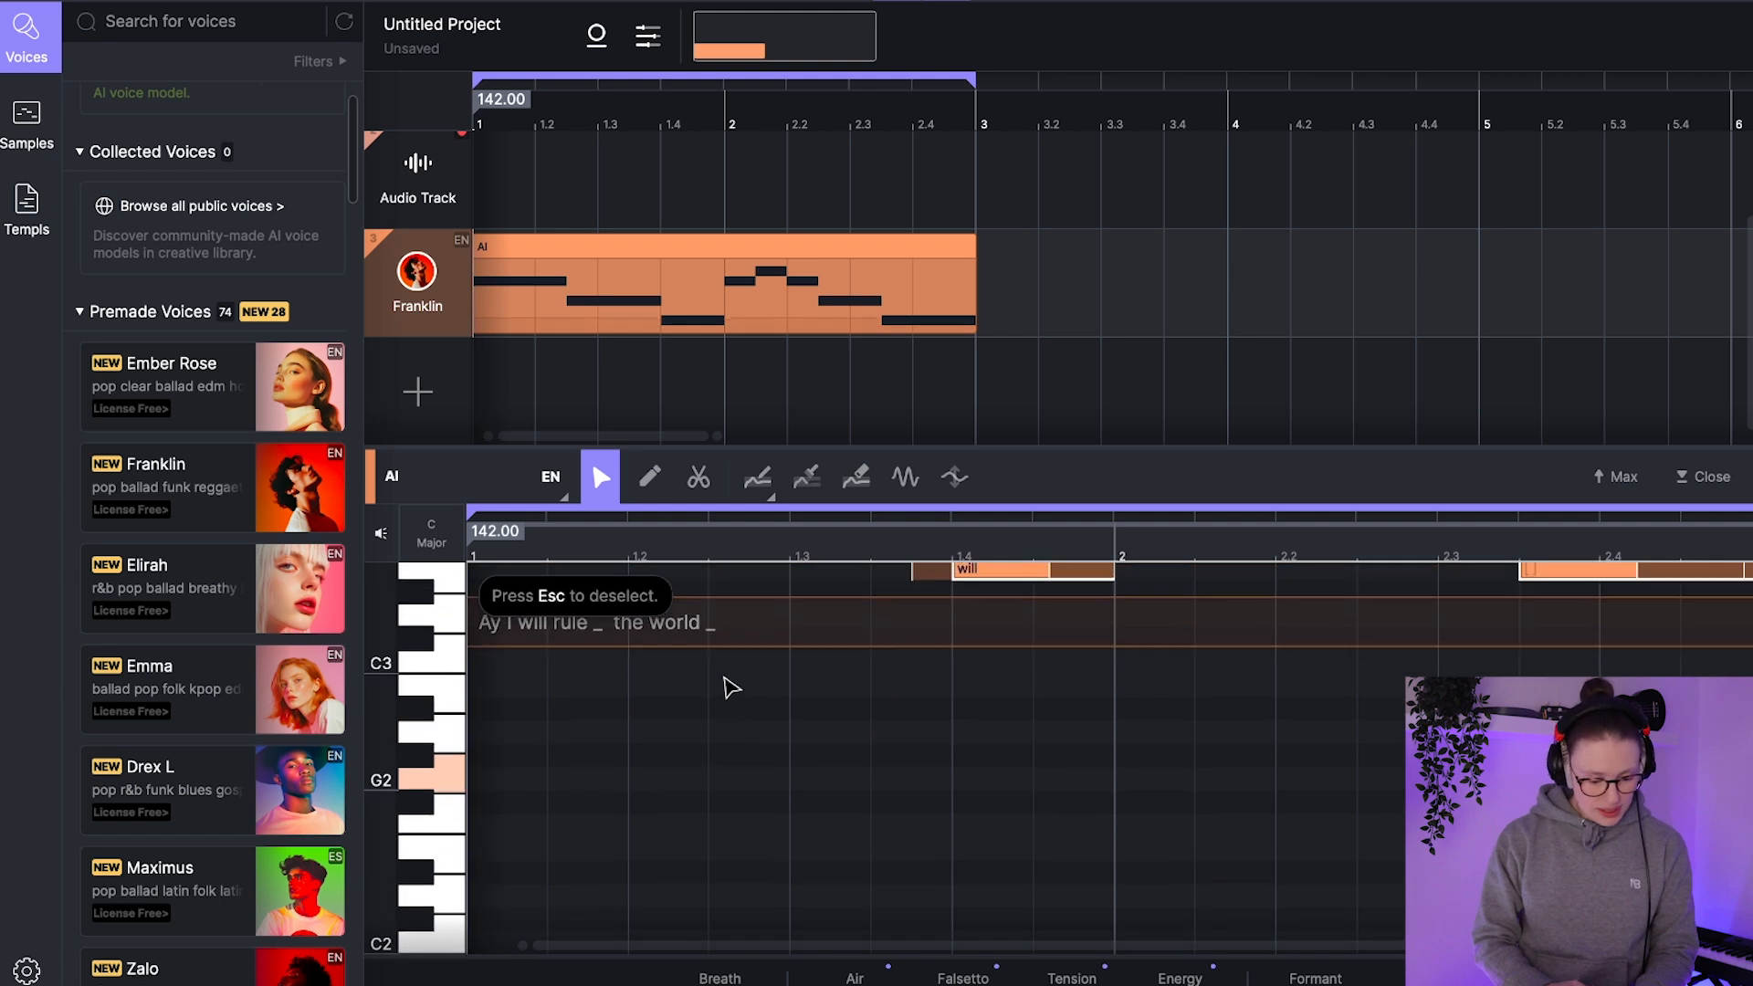
scroll(730, 687, up, 2)
scroll(189, 777, down, 1)
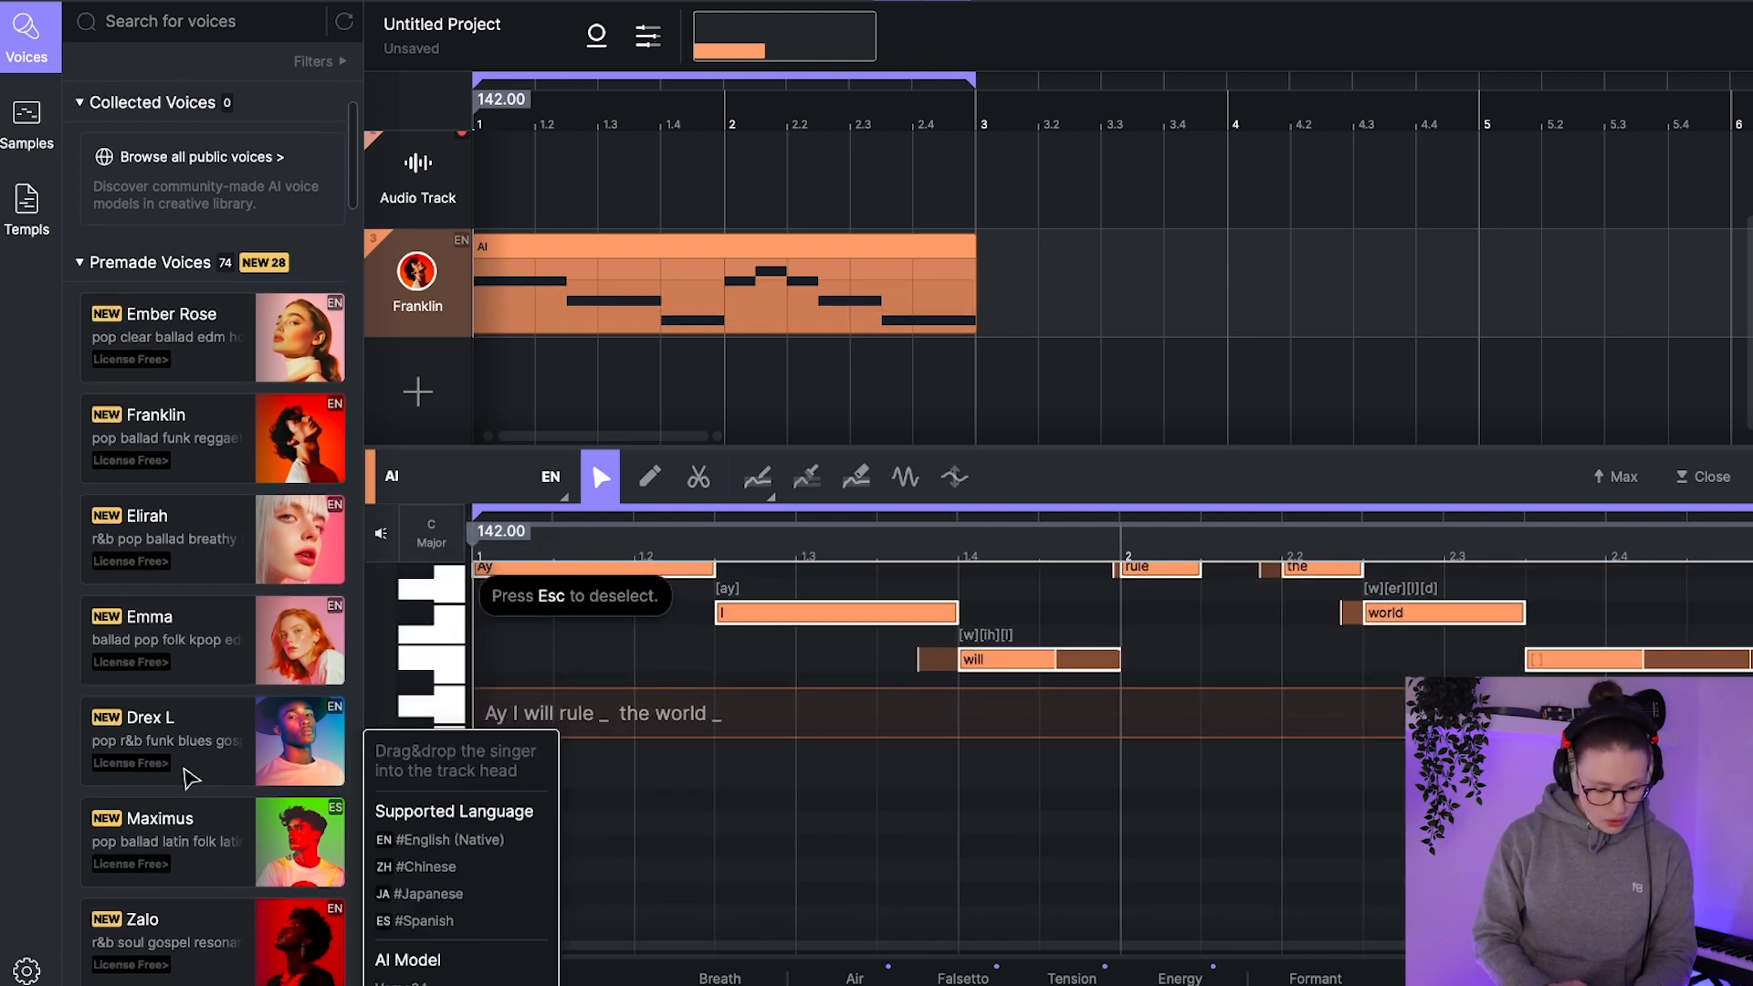
Step: Replace the Franklin track's singer with Emma and play the phrase
drag(196, 639, 417, 272)
key(space)
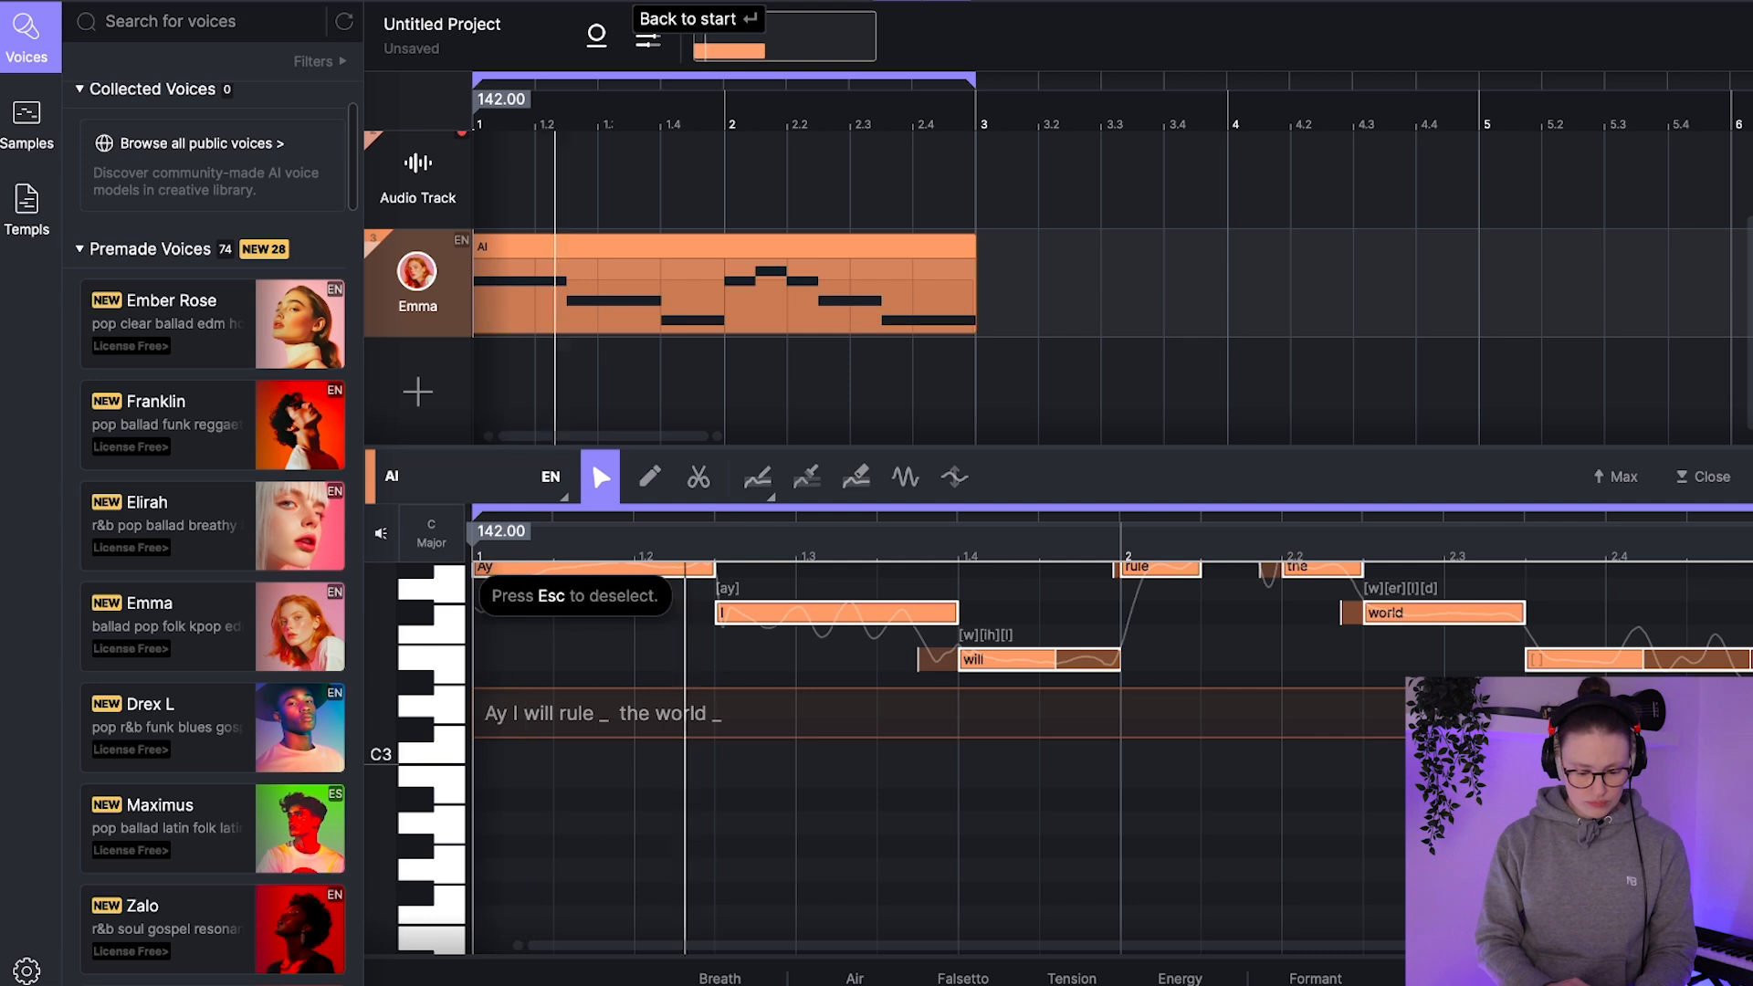
key(space)
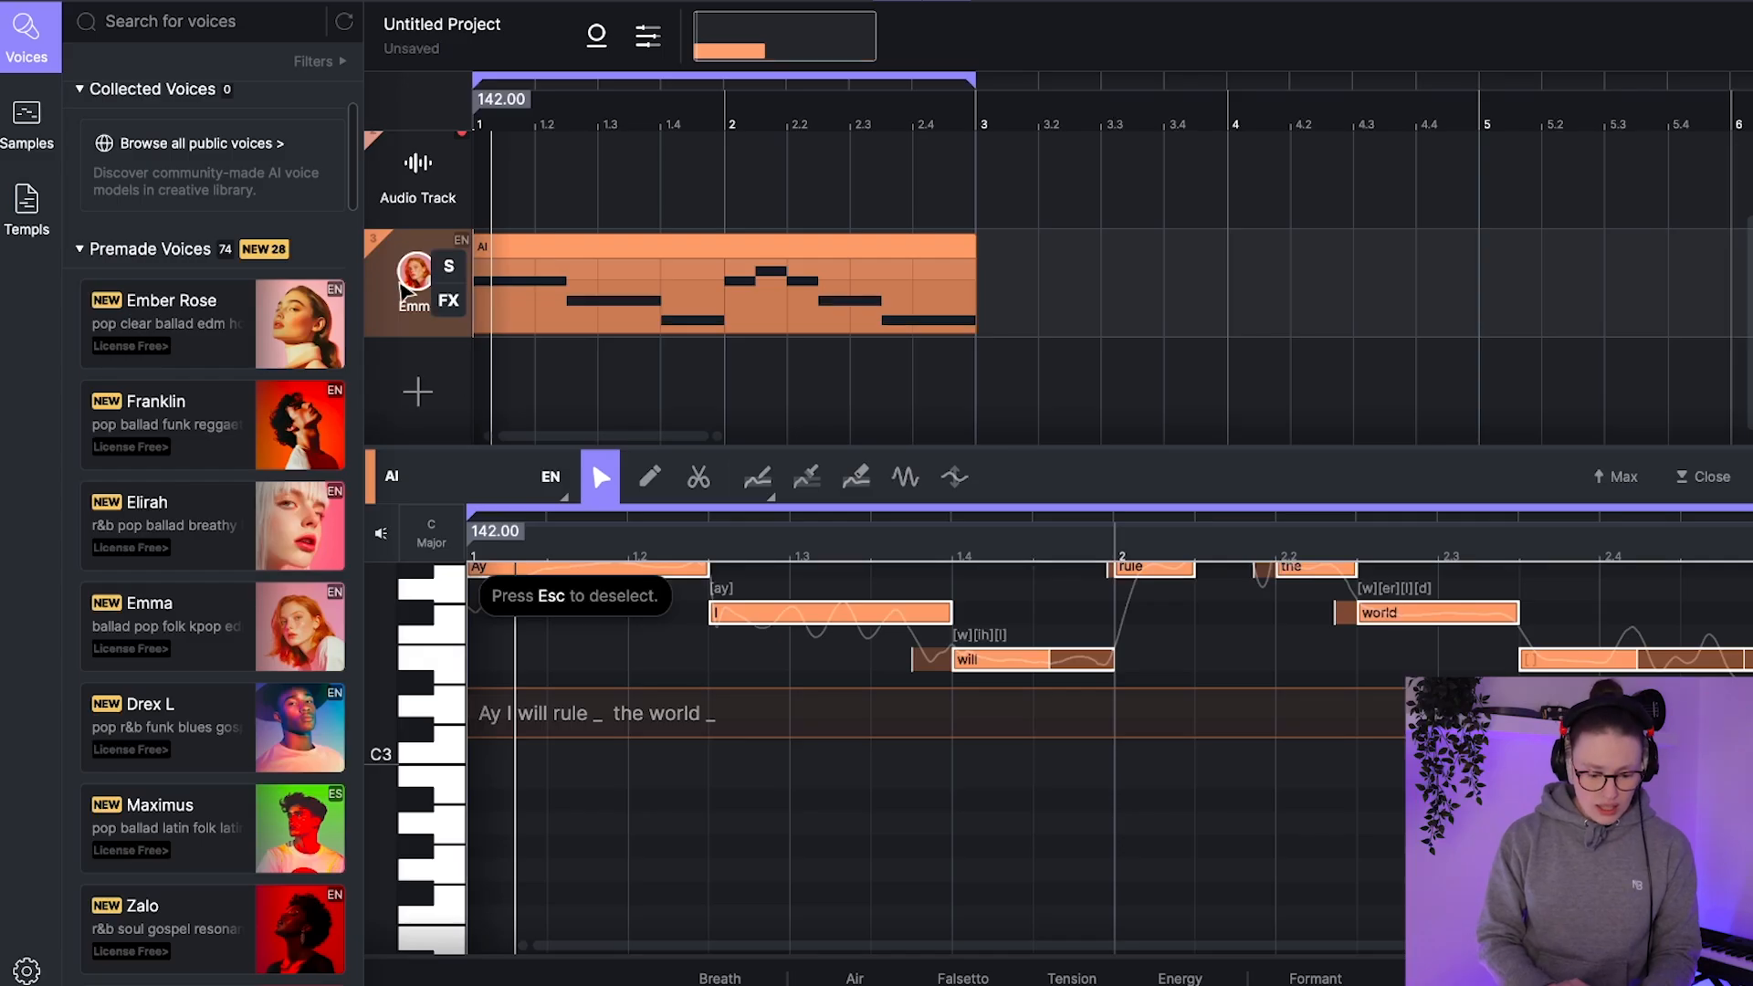
Step: Blend Zalo into Emma's voice with timbre and style at 76, play the phrase, and close the voice settings
click(406, 290)
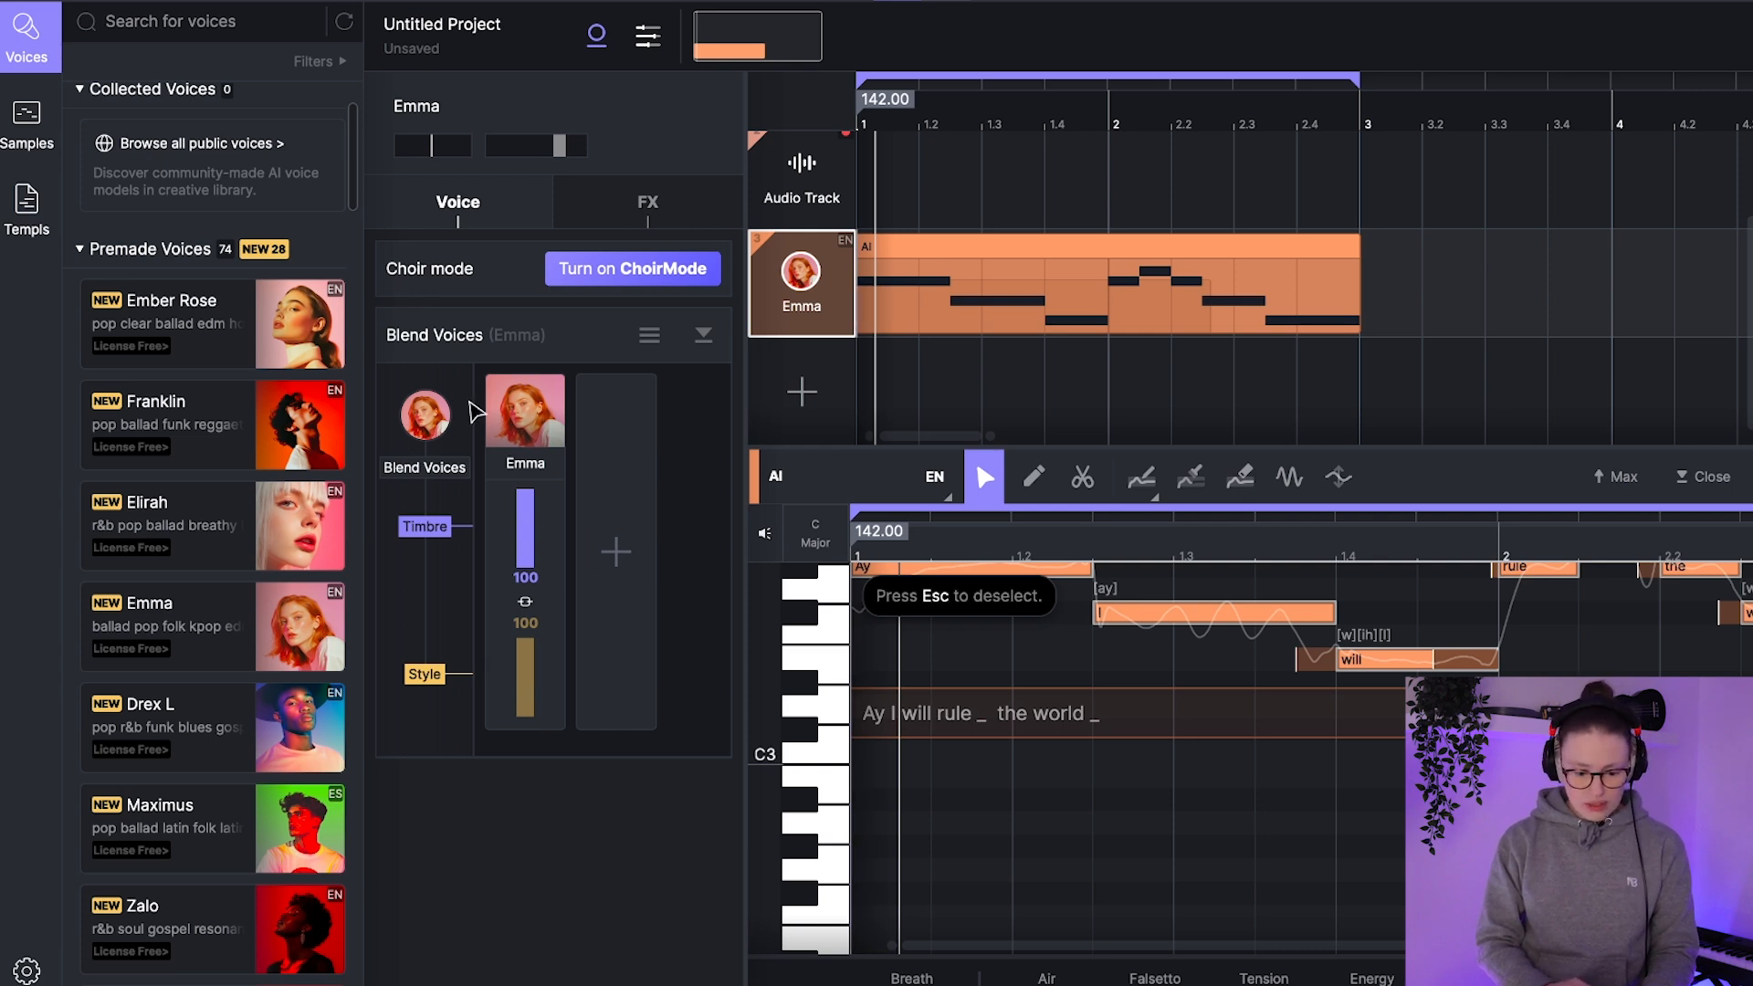
click(618, 526)
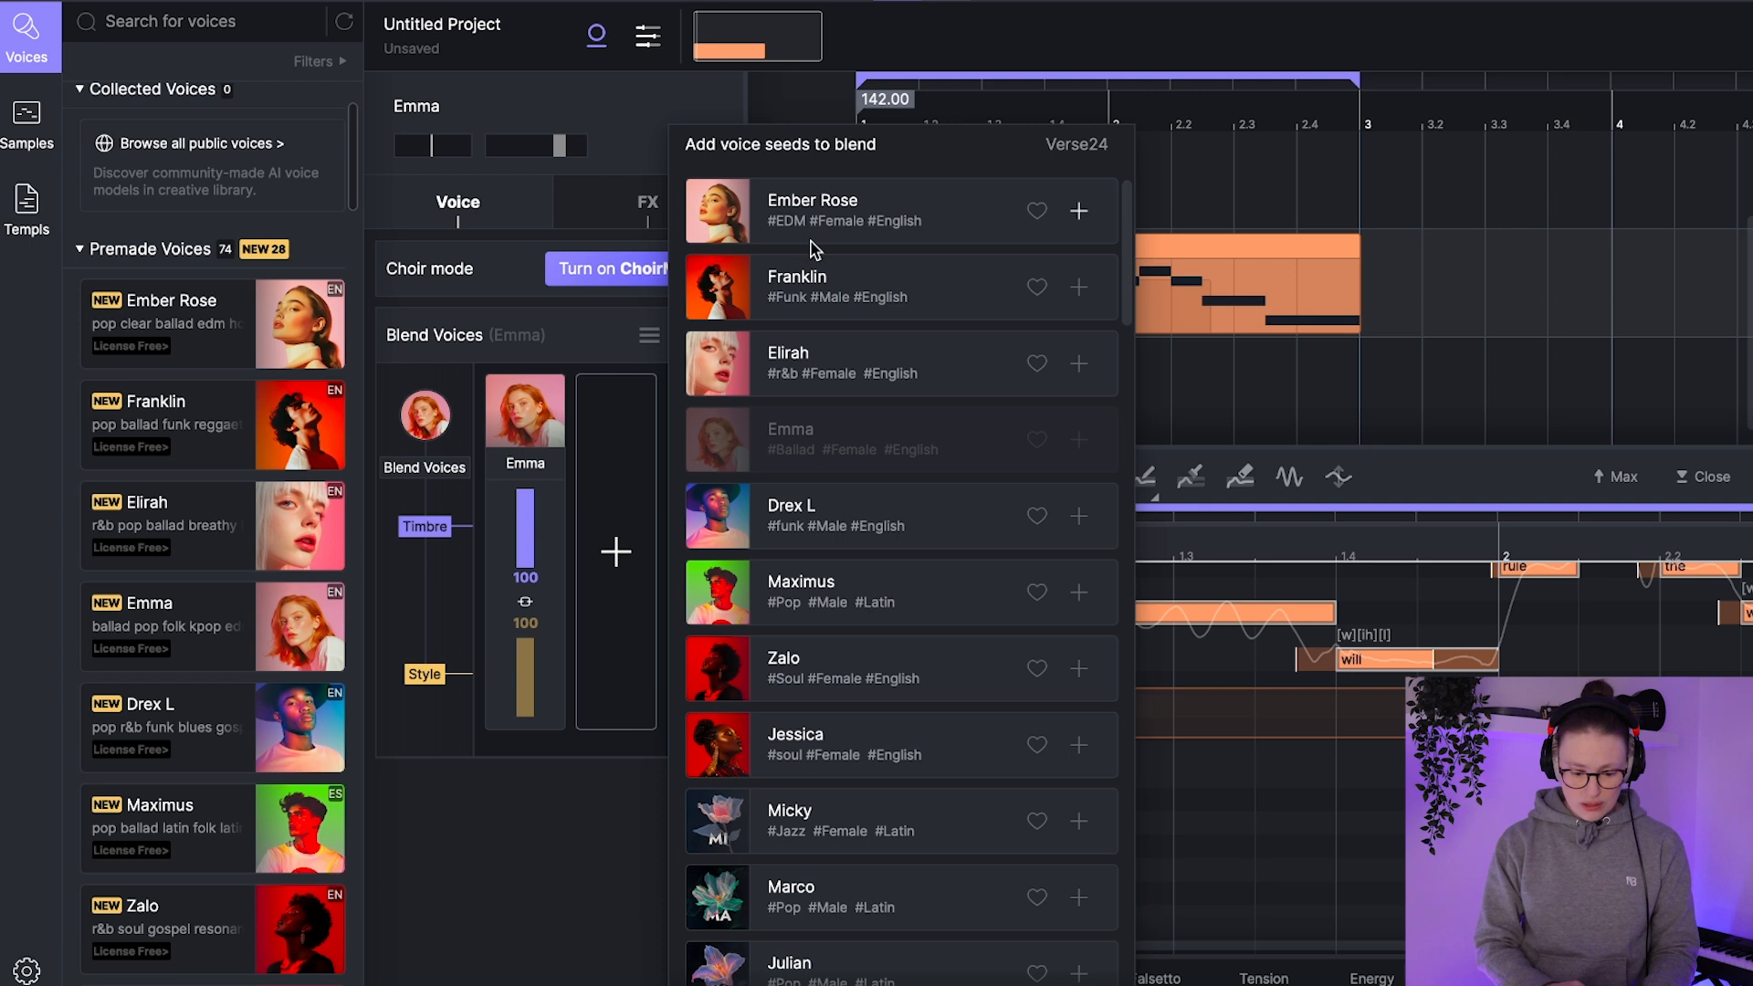
click(737, 673)
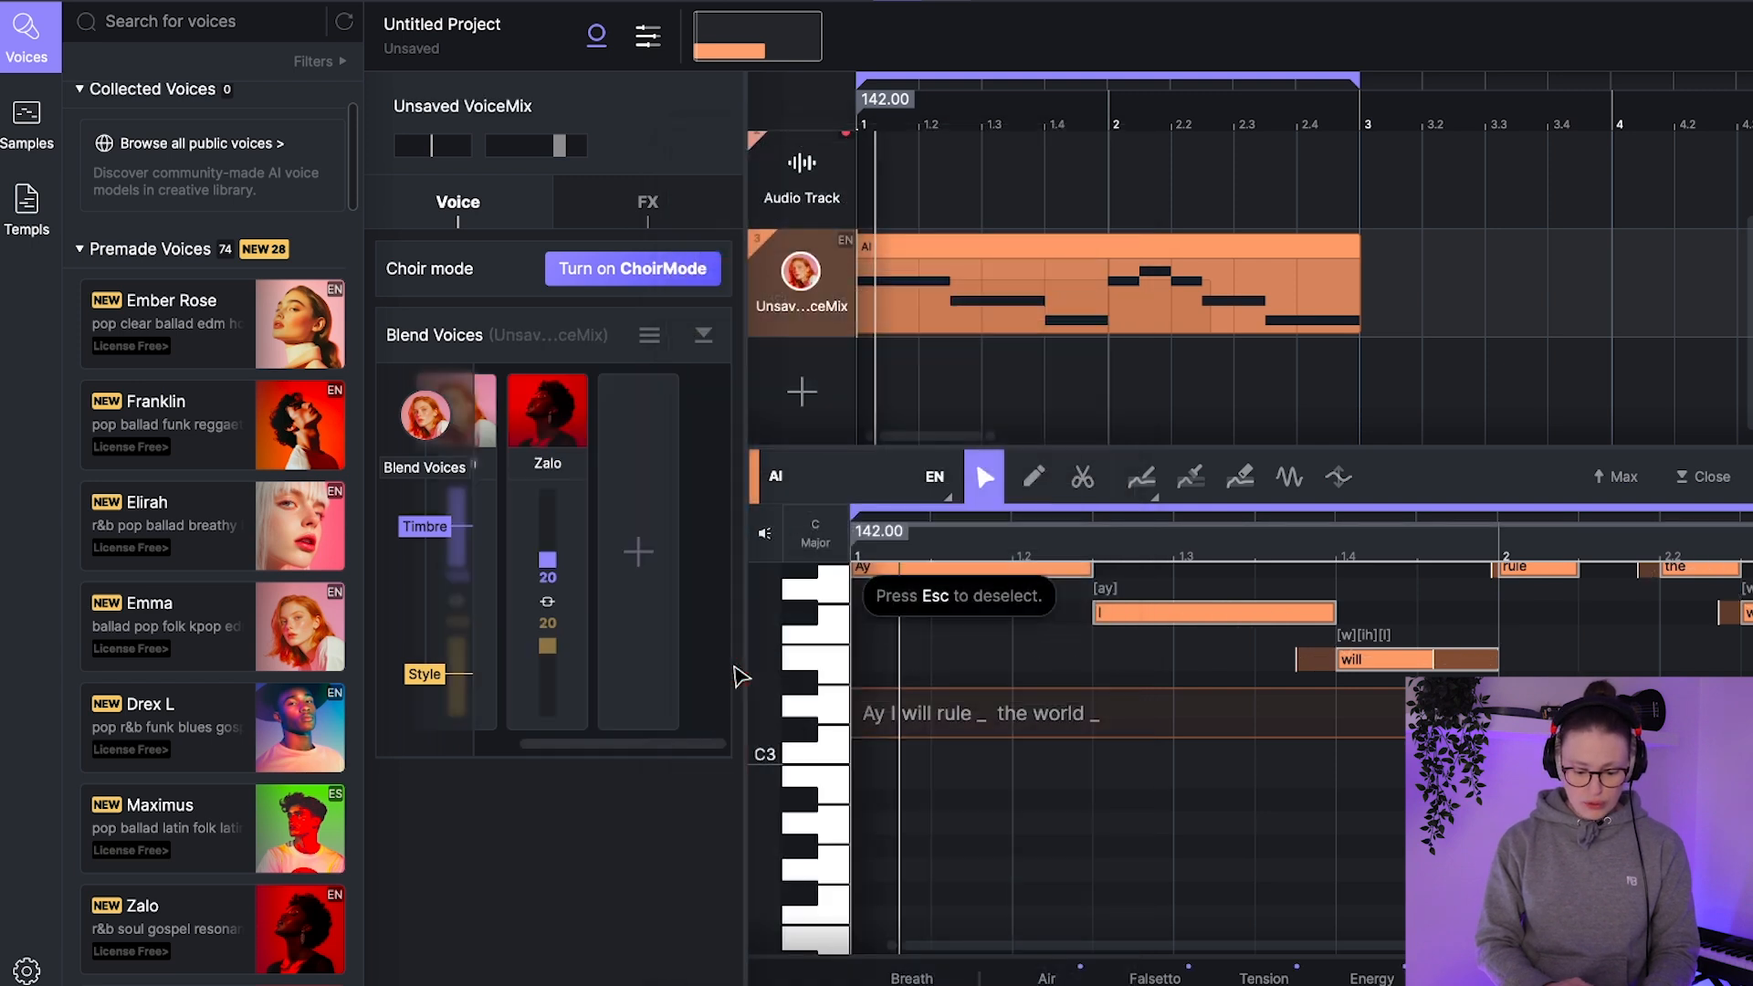
drag(548, 560, 547, 589)
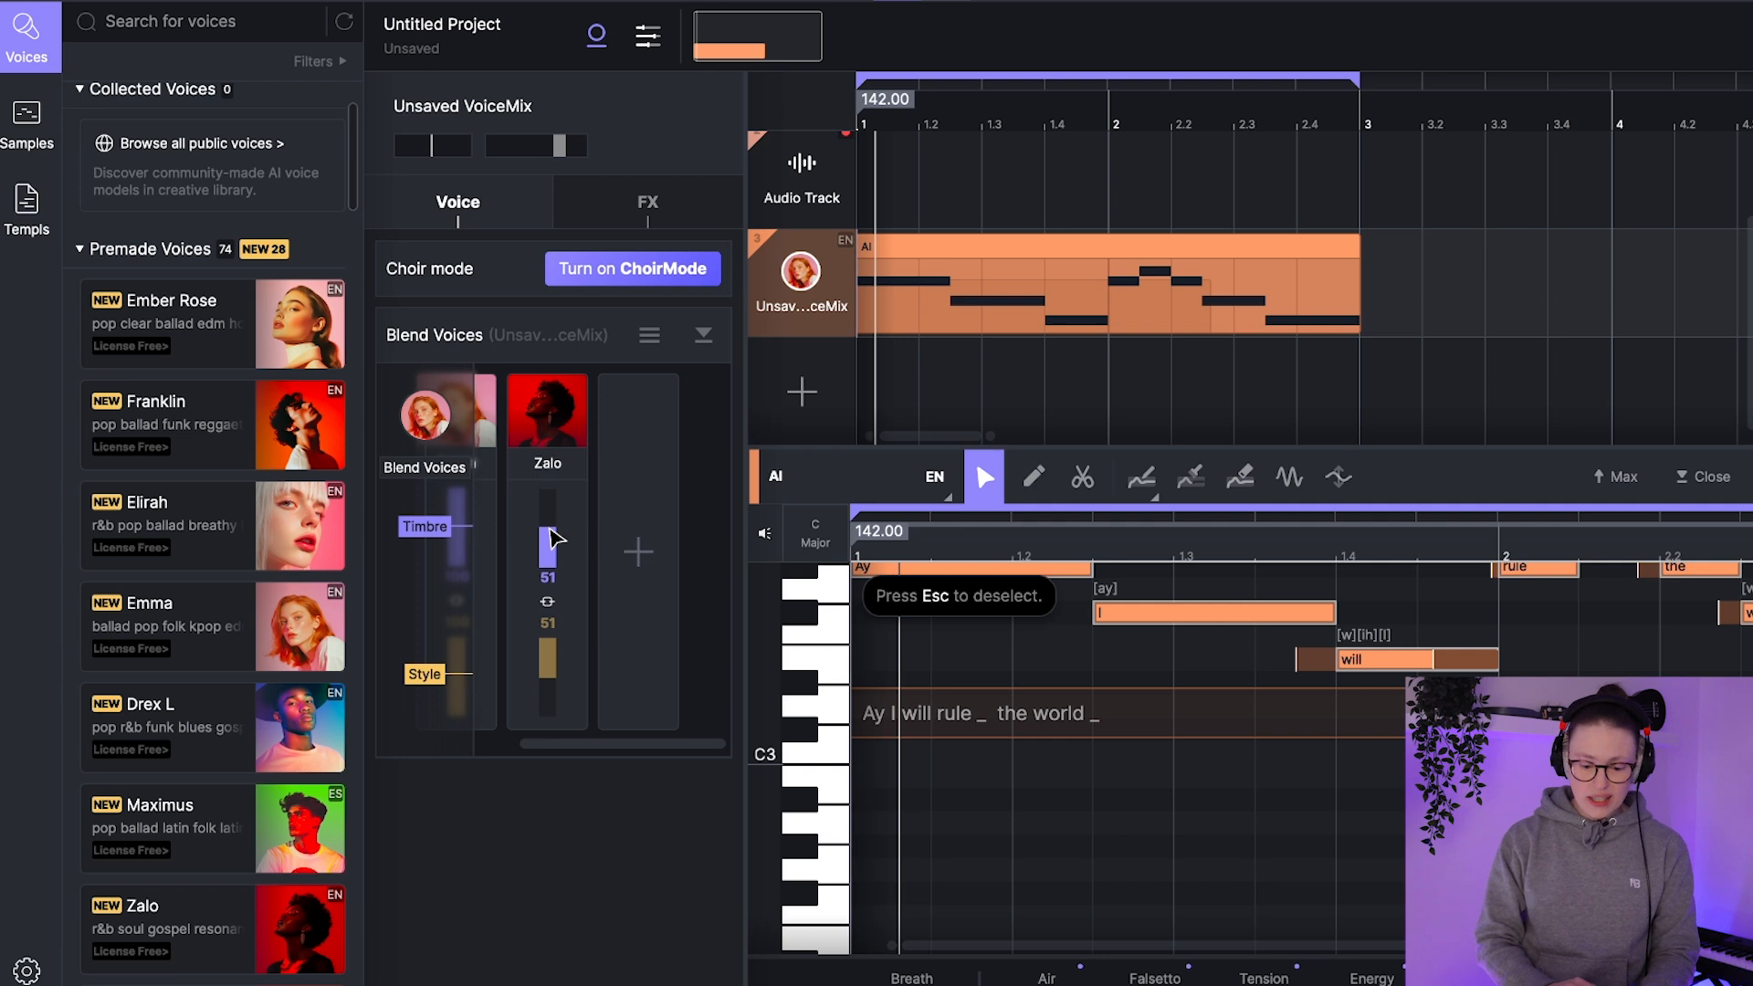
key(space)
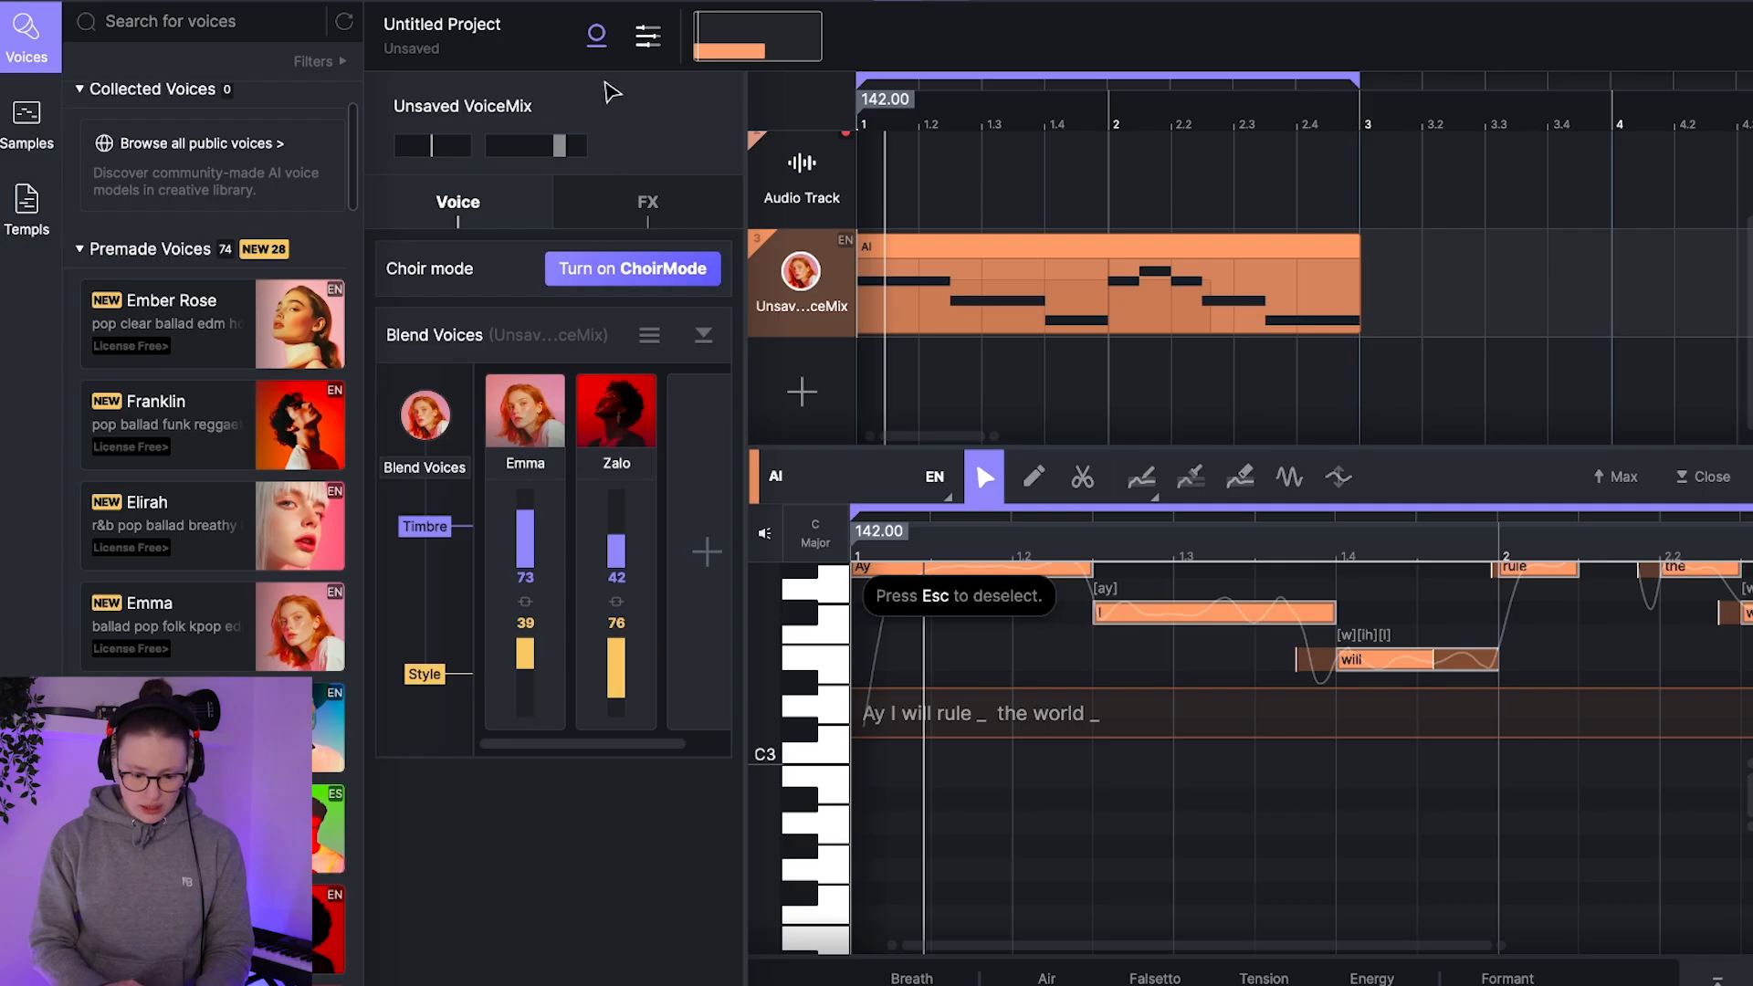
click(596, 35)
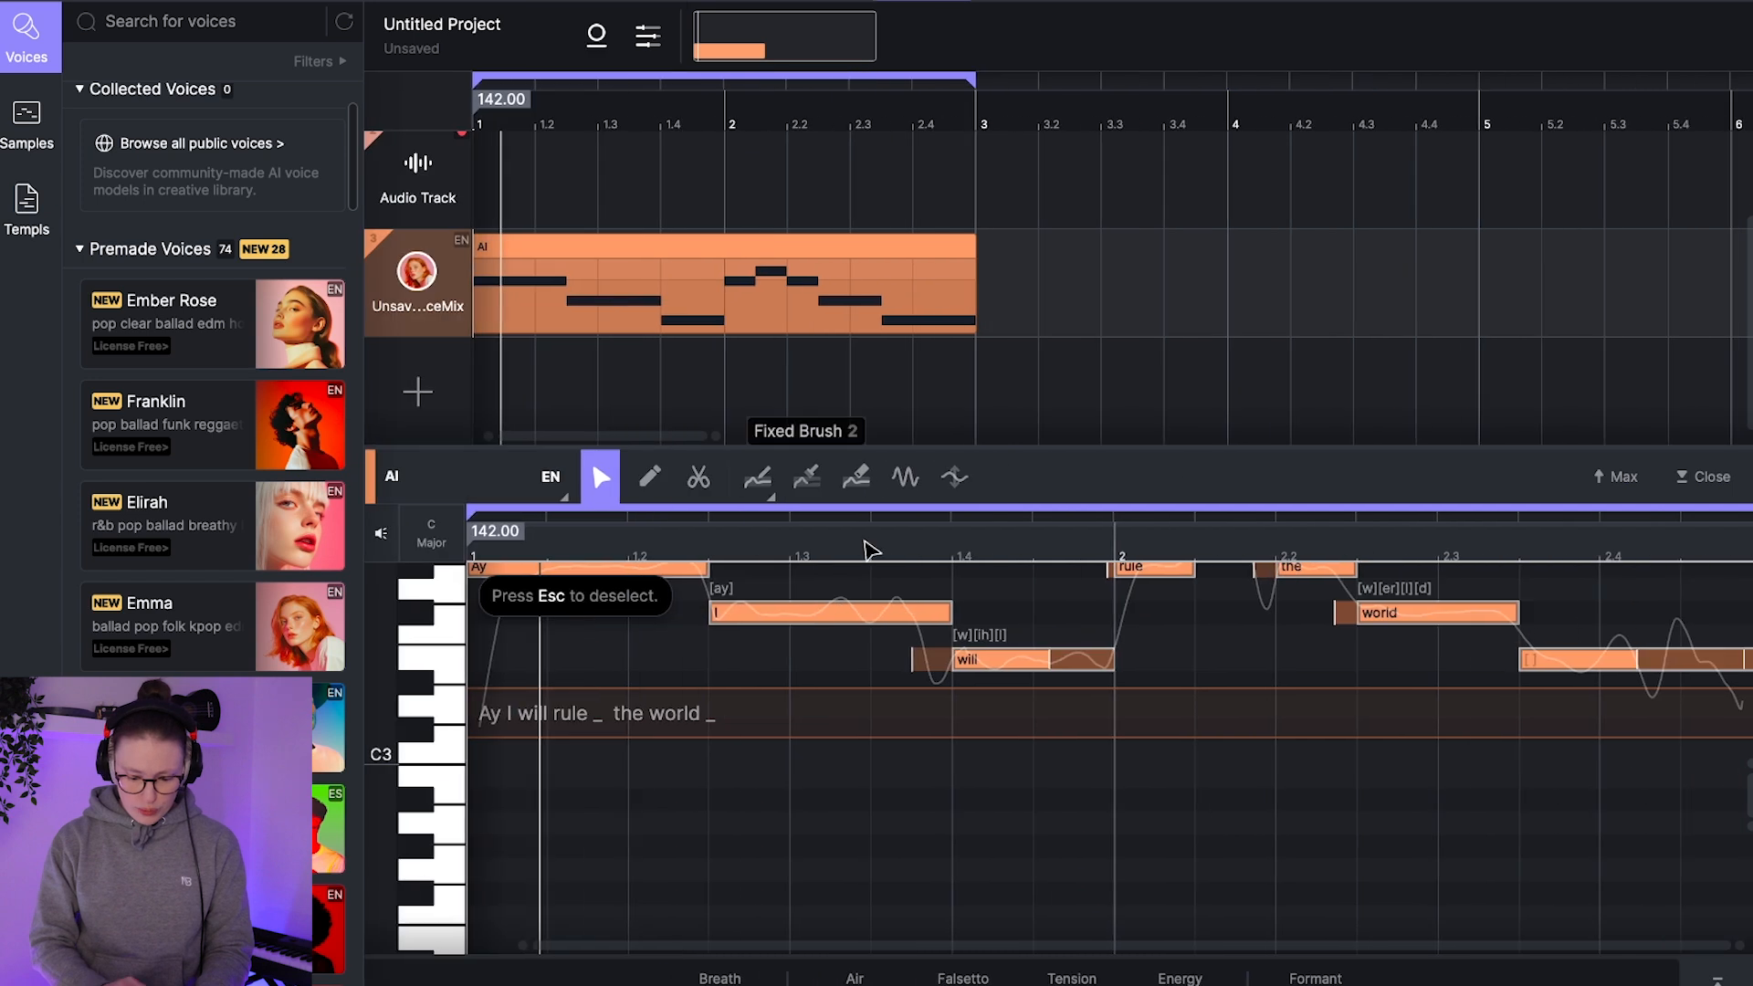
Step: Examine the clip's Breath, Air, Falsetto, Tension, Energy and Formant parameter curves one after another
scroll(867, 772, up, 3)
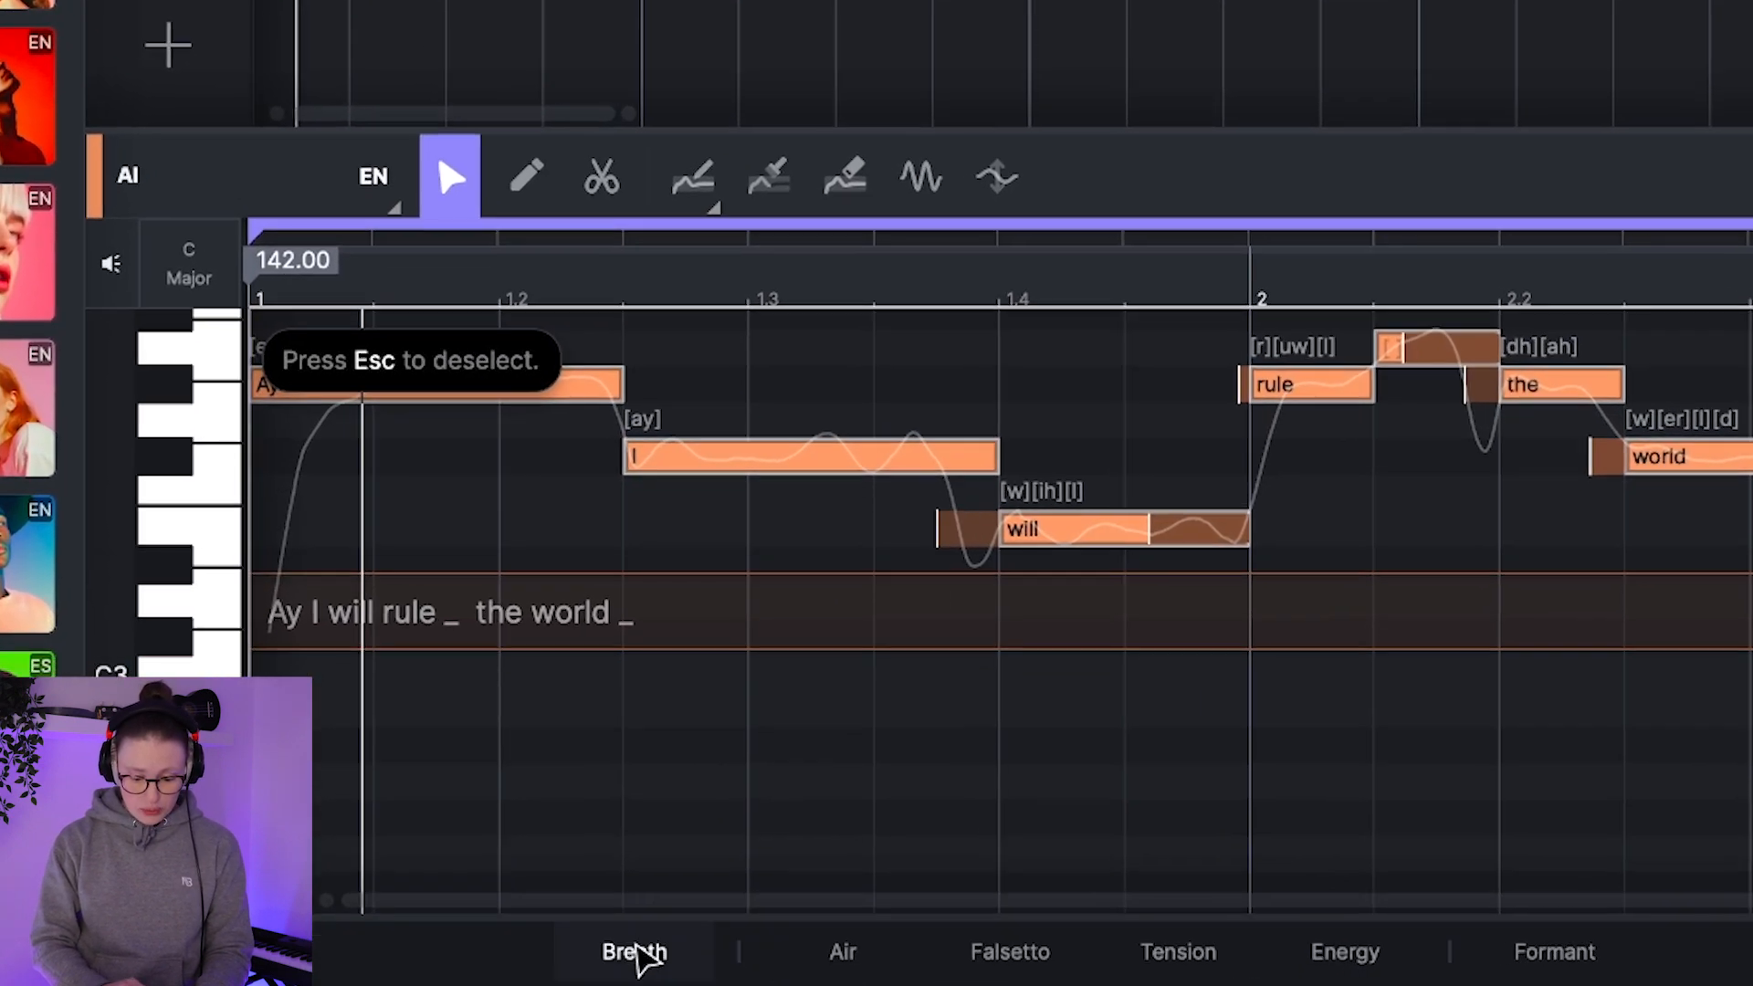
click(677, 964)
click(845, 967)
click(1010, 954)
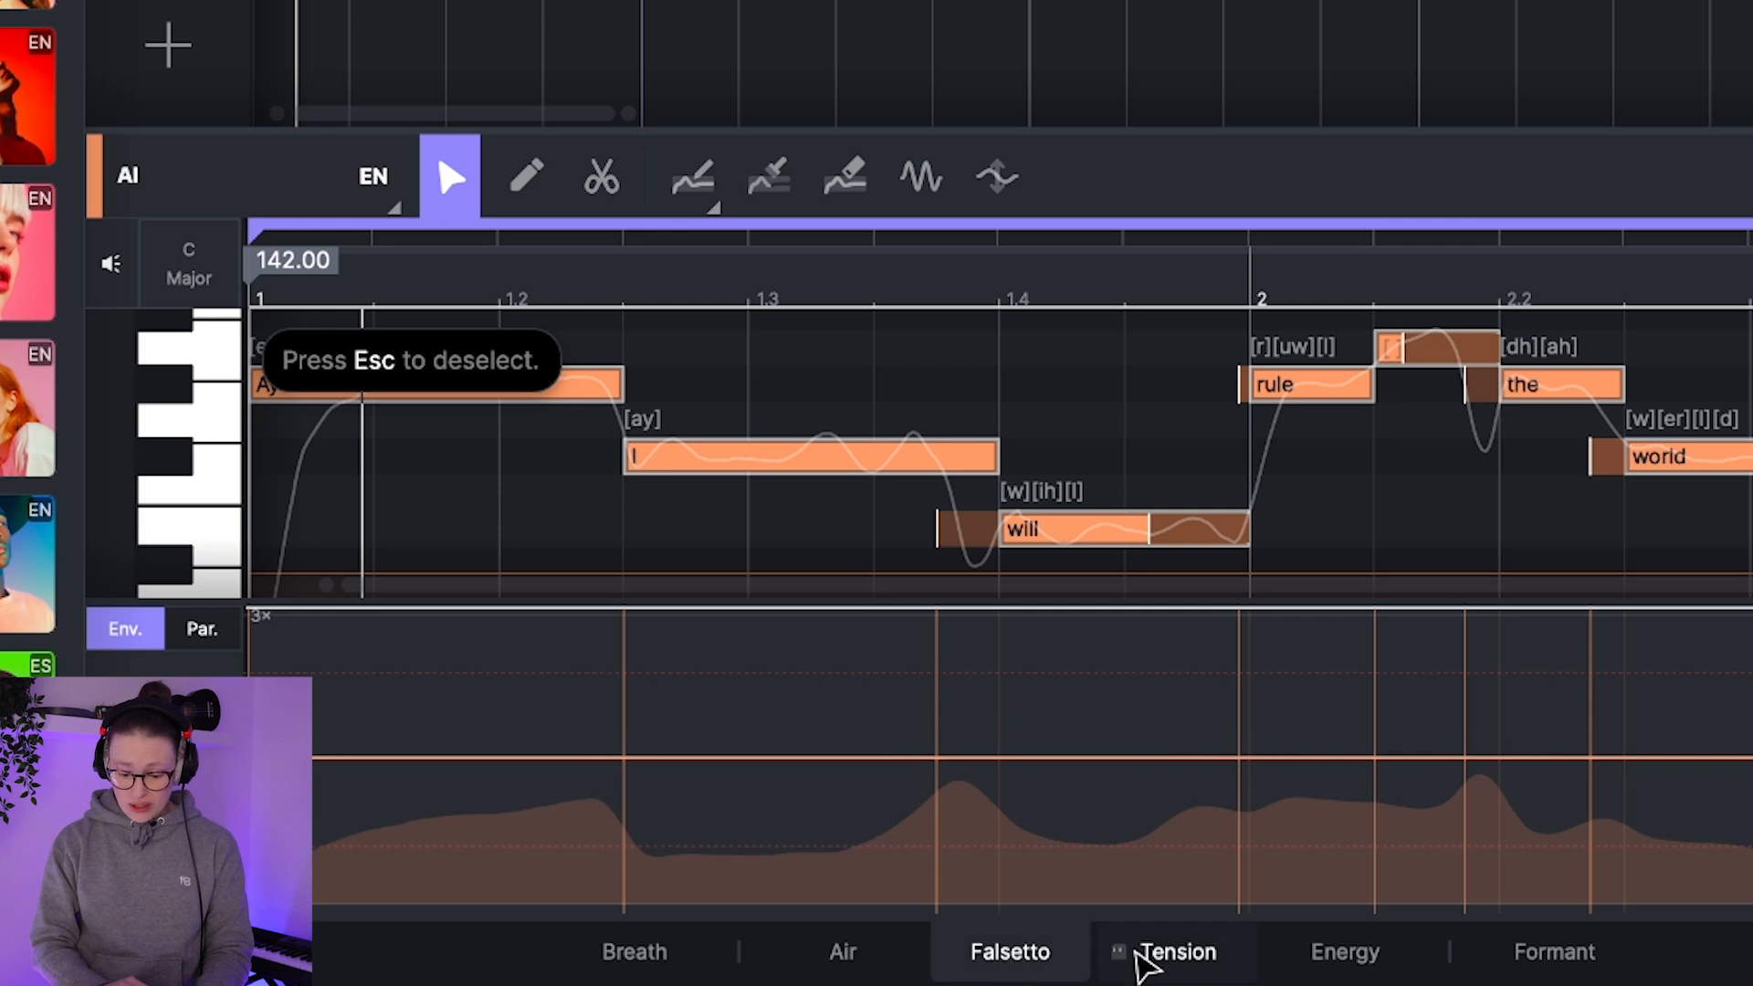
click(1152, 954)
click(1342, 954)
click(1530, 951)
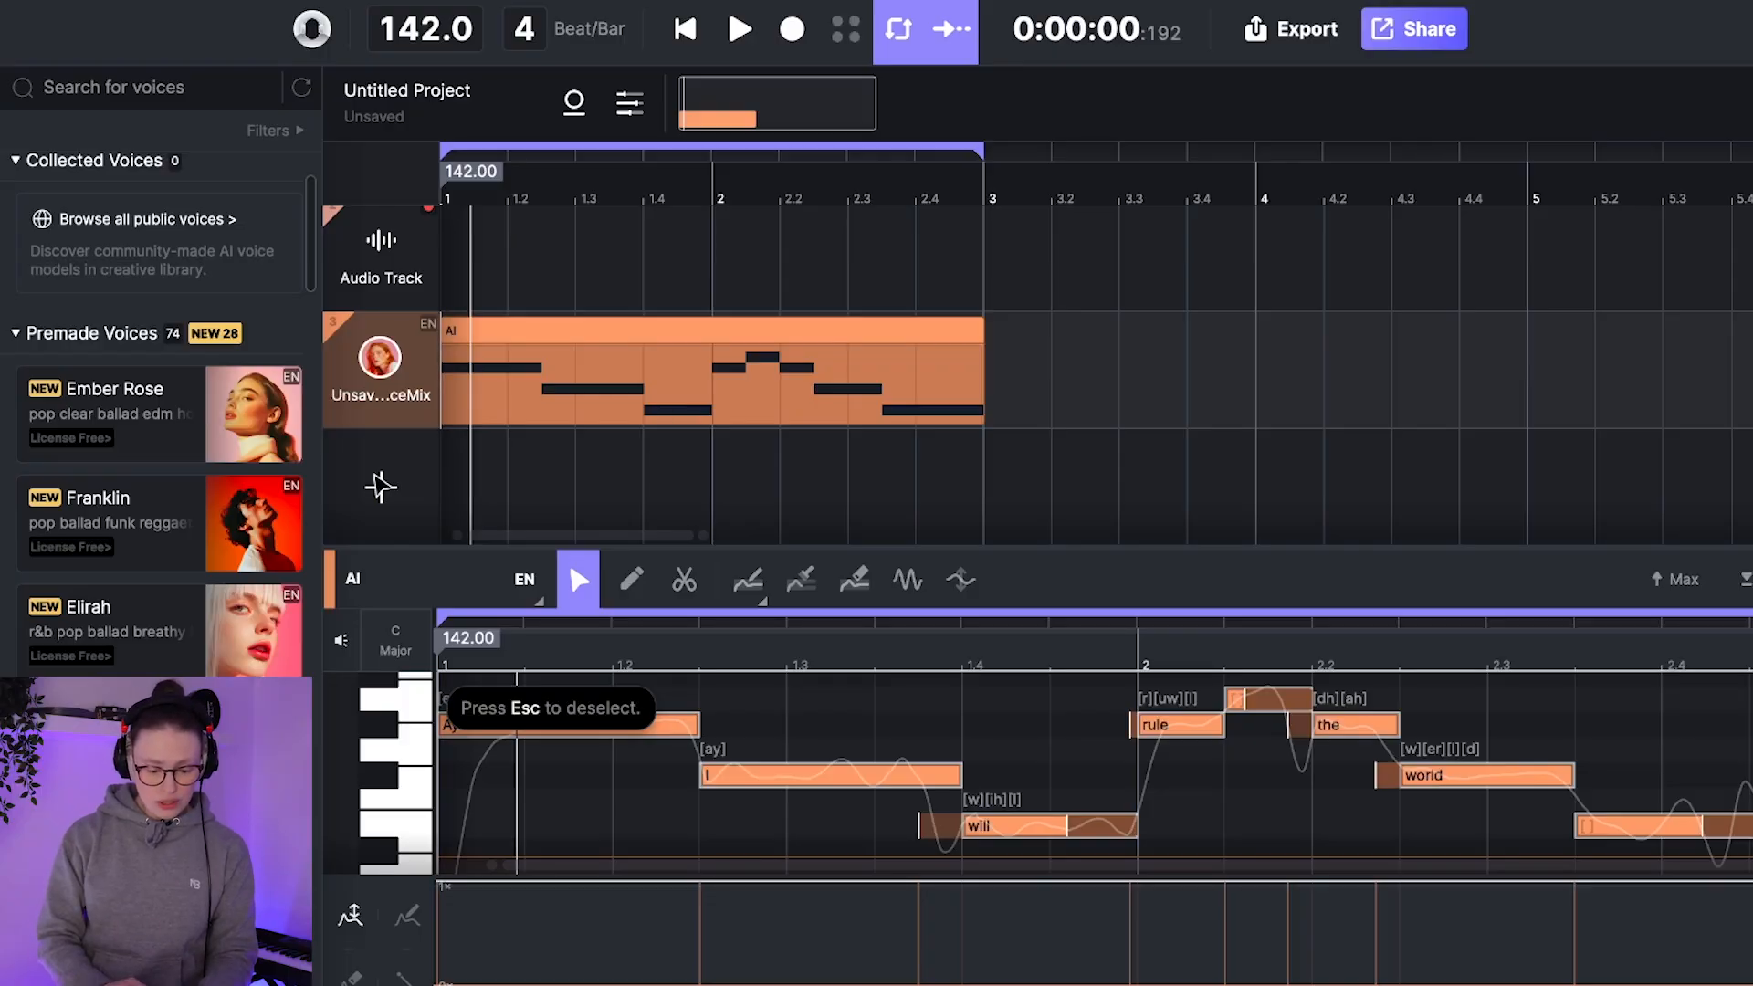
Step: Add a new track below the blended voice track and set it as a recording track
click(380, 488)
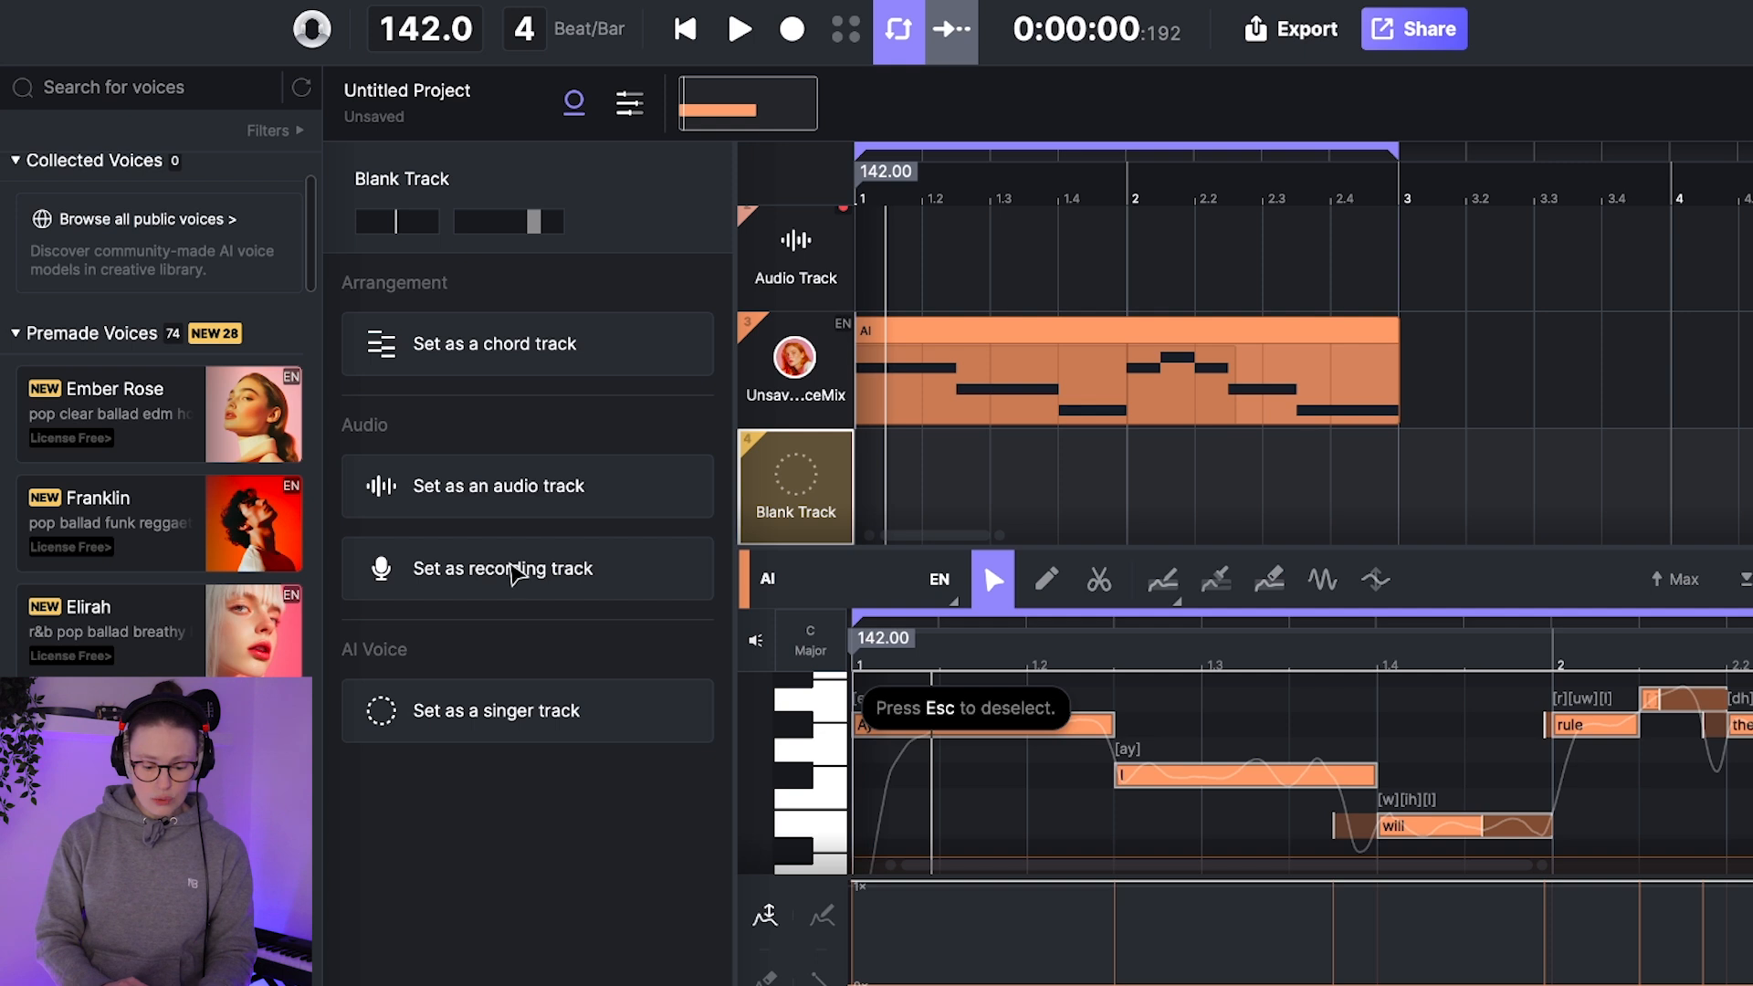
click(497, 571)
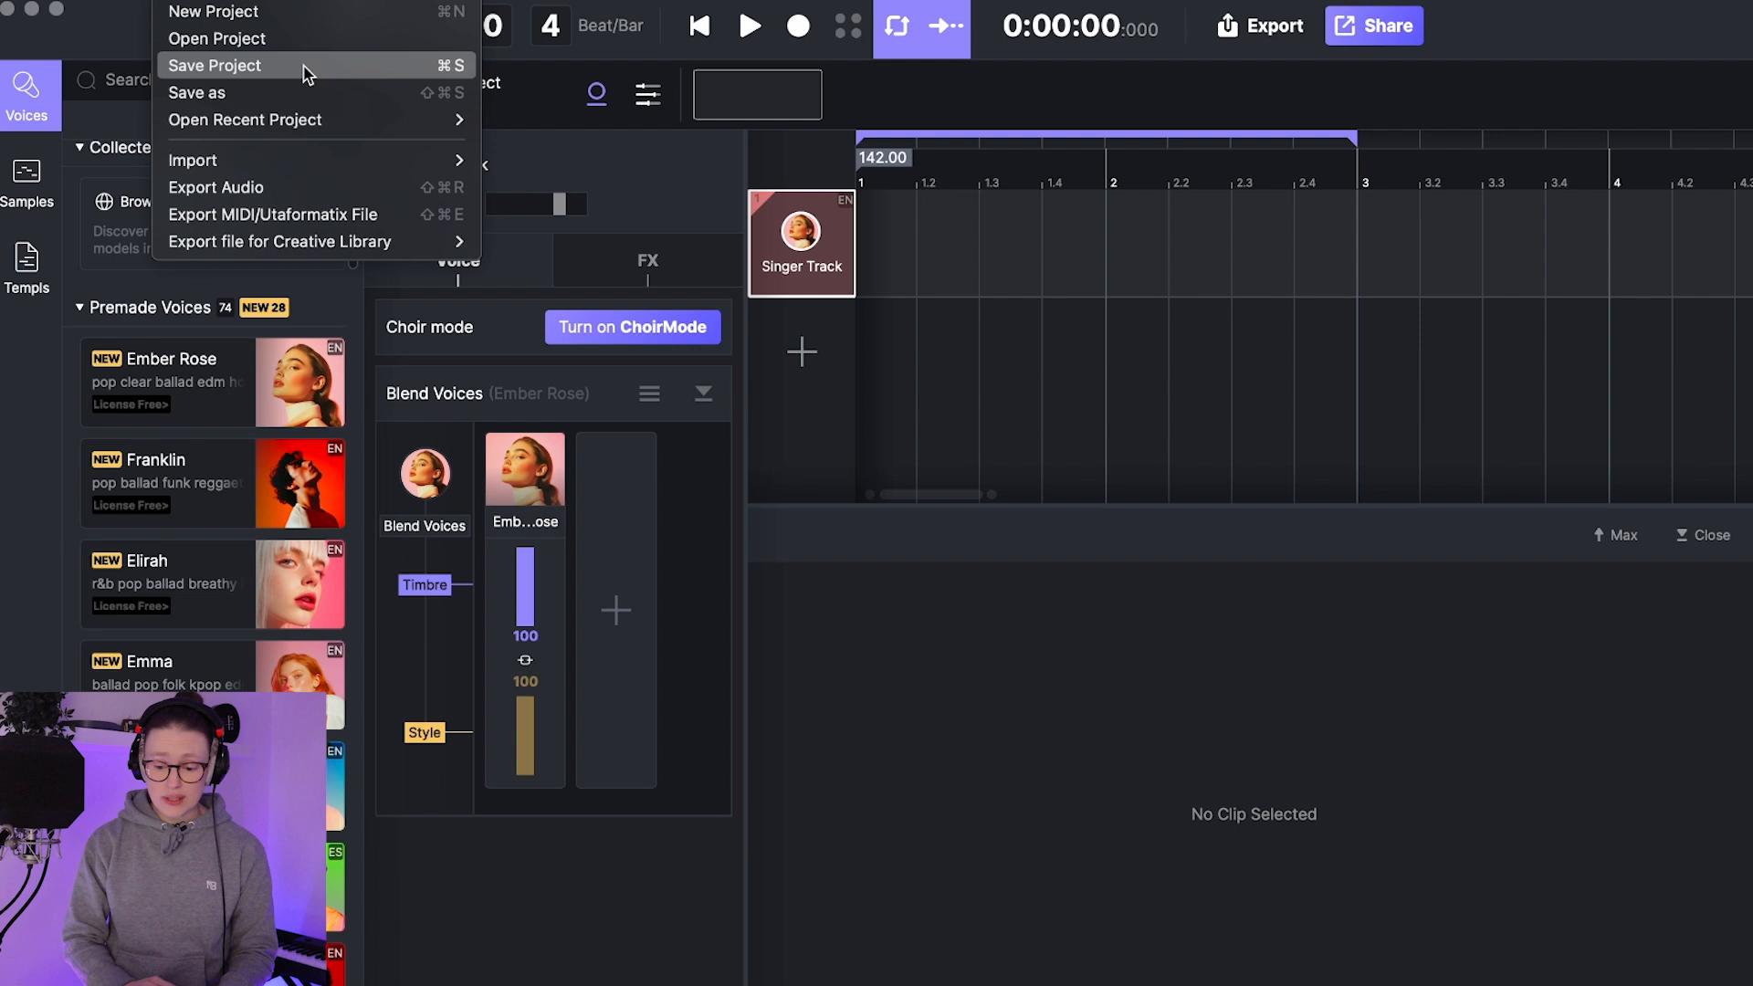
Step: Import the Lead mid vocal audio and convert it to MIDI and English lyrics using the original vocal's pitch line
mouse_move(407, 155)
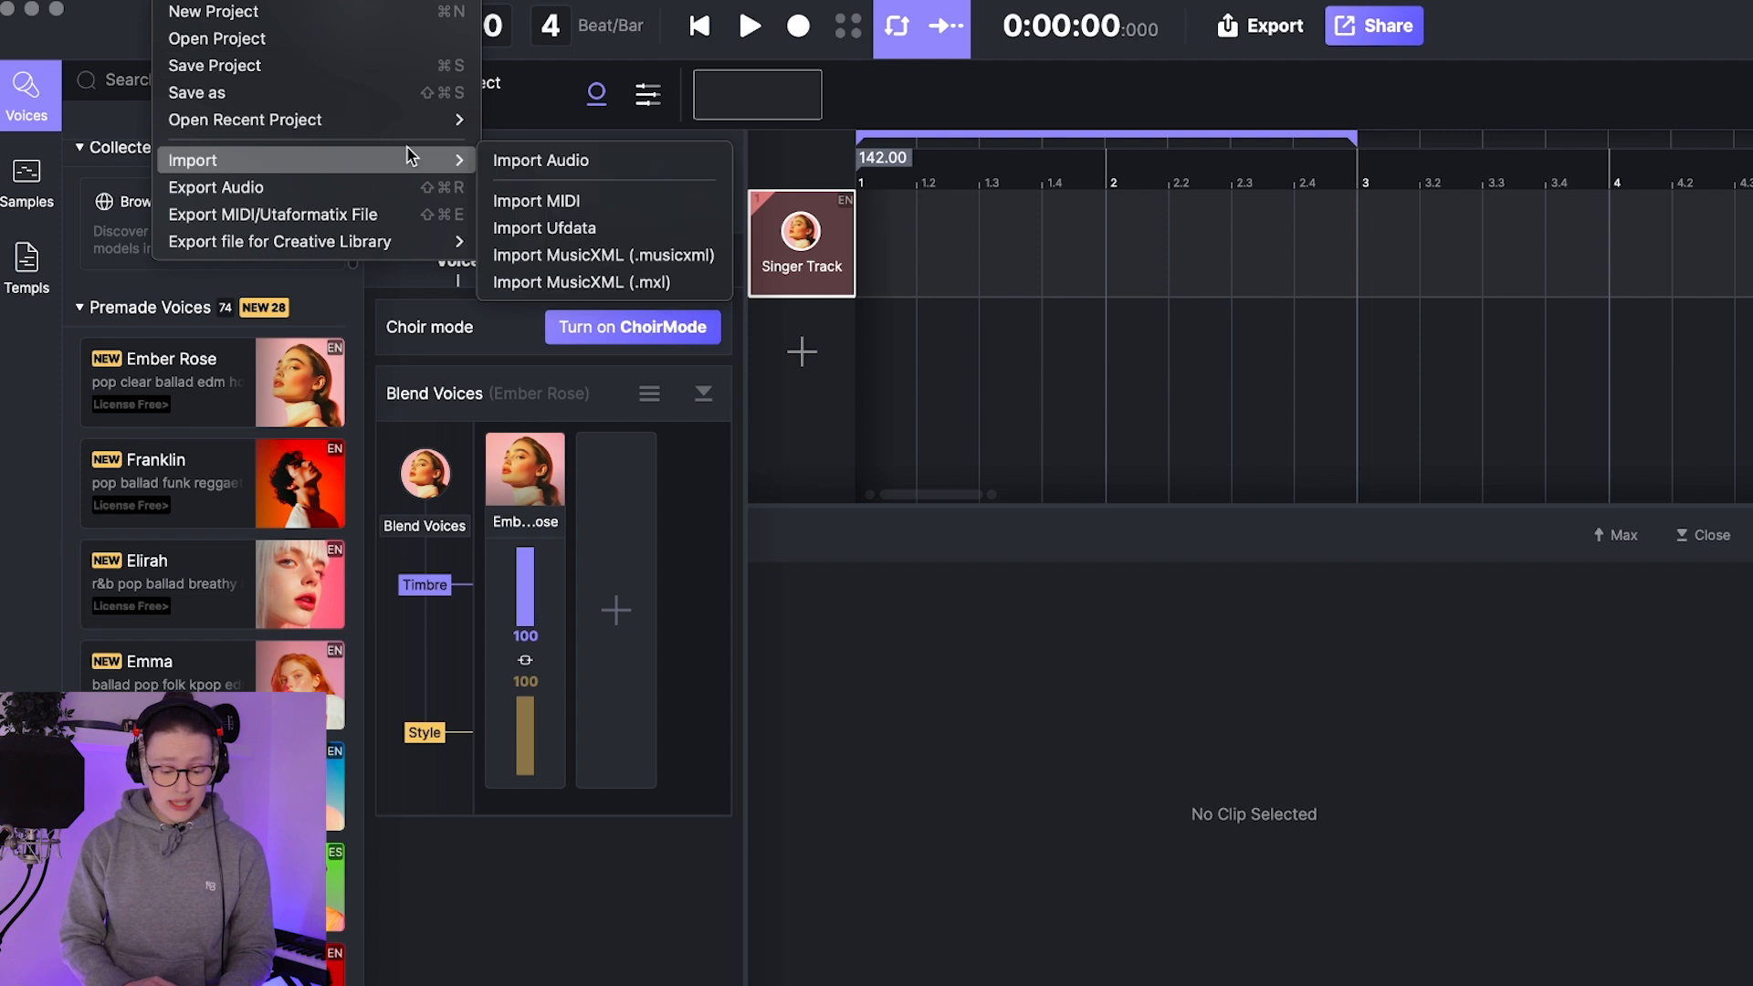
click(542, 160)
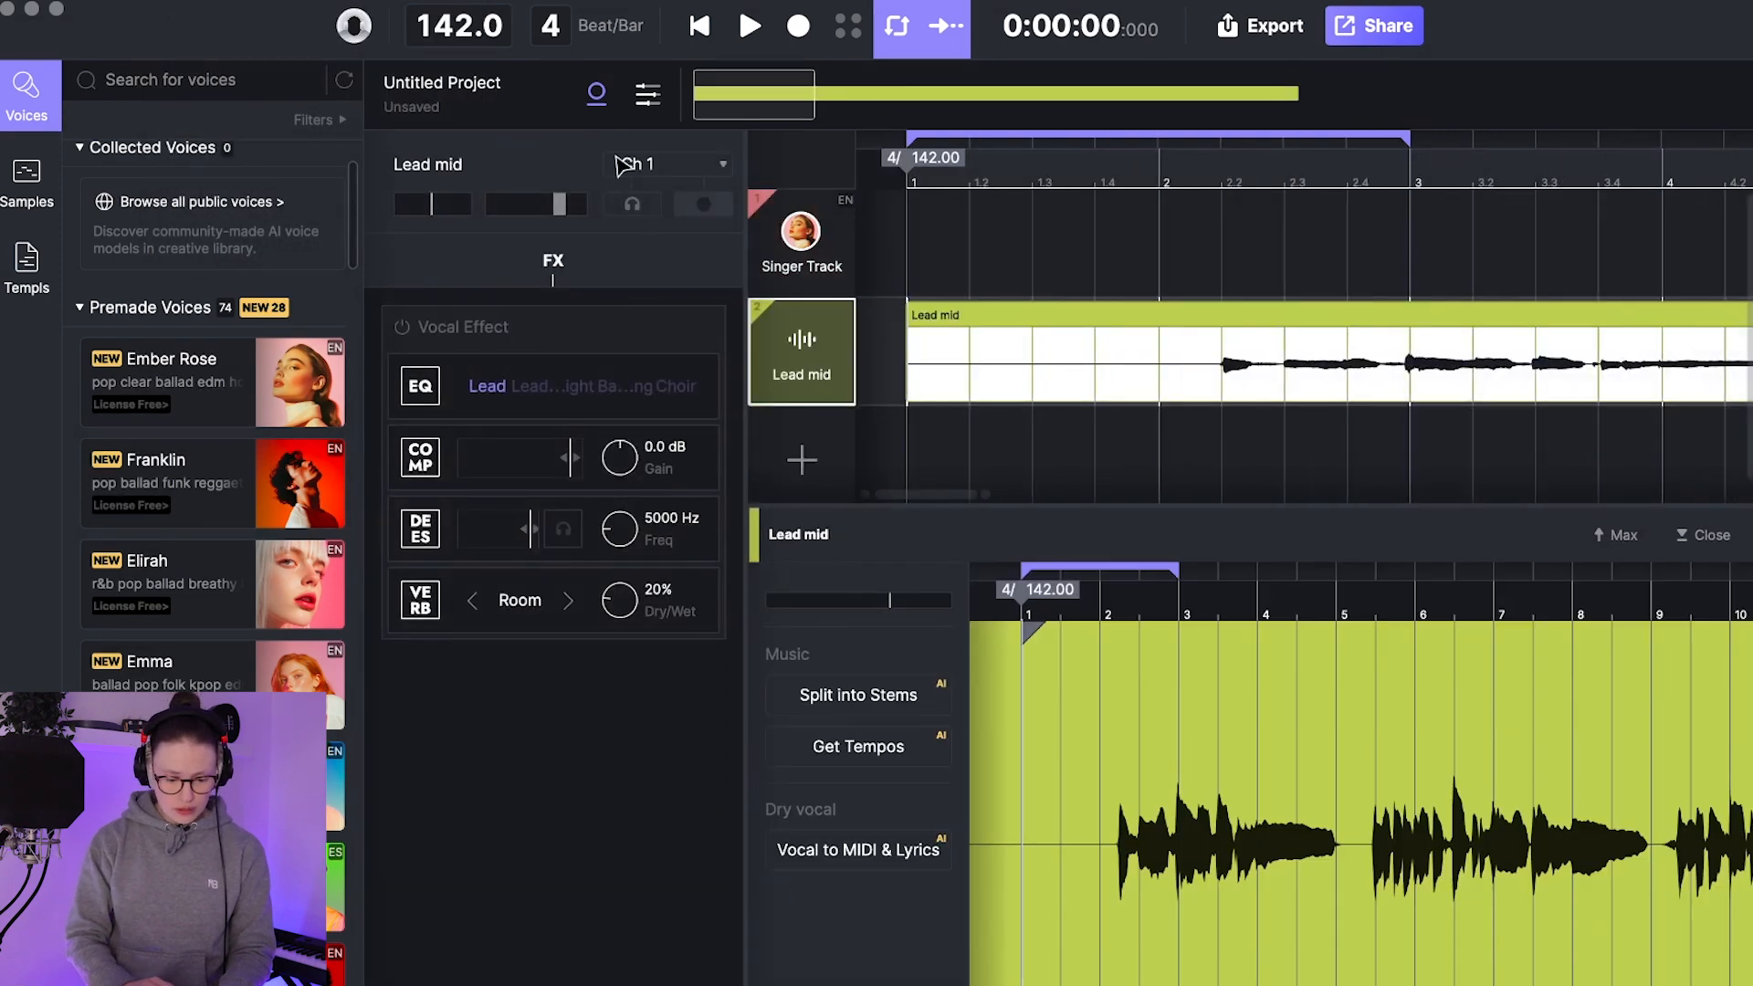
click(596, 92)
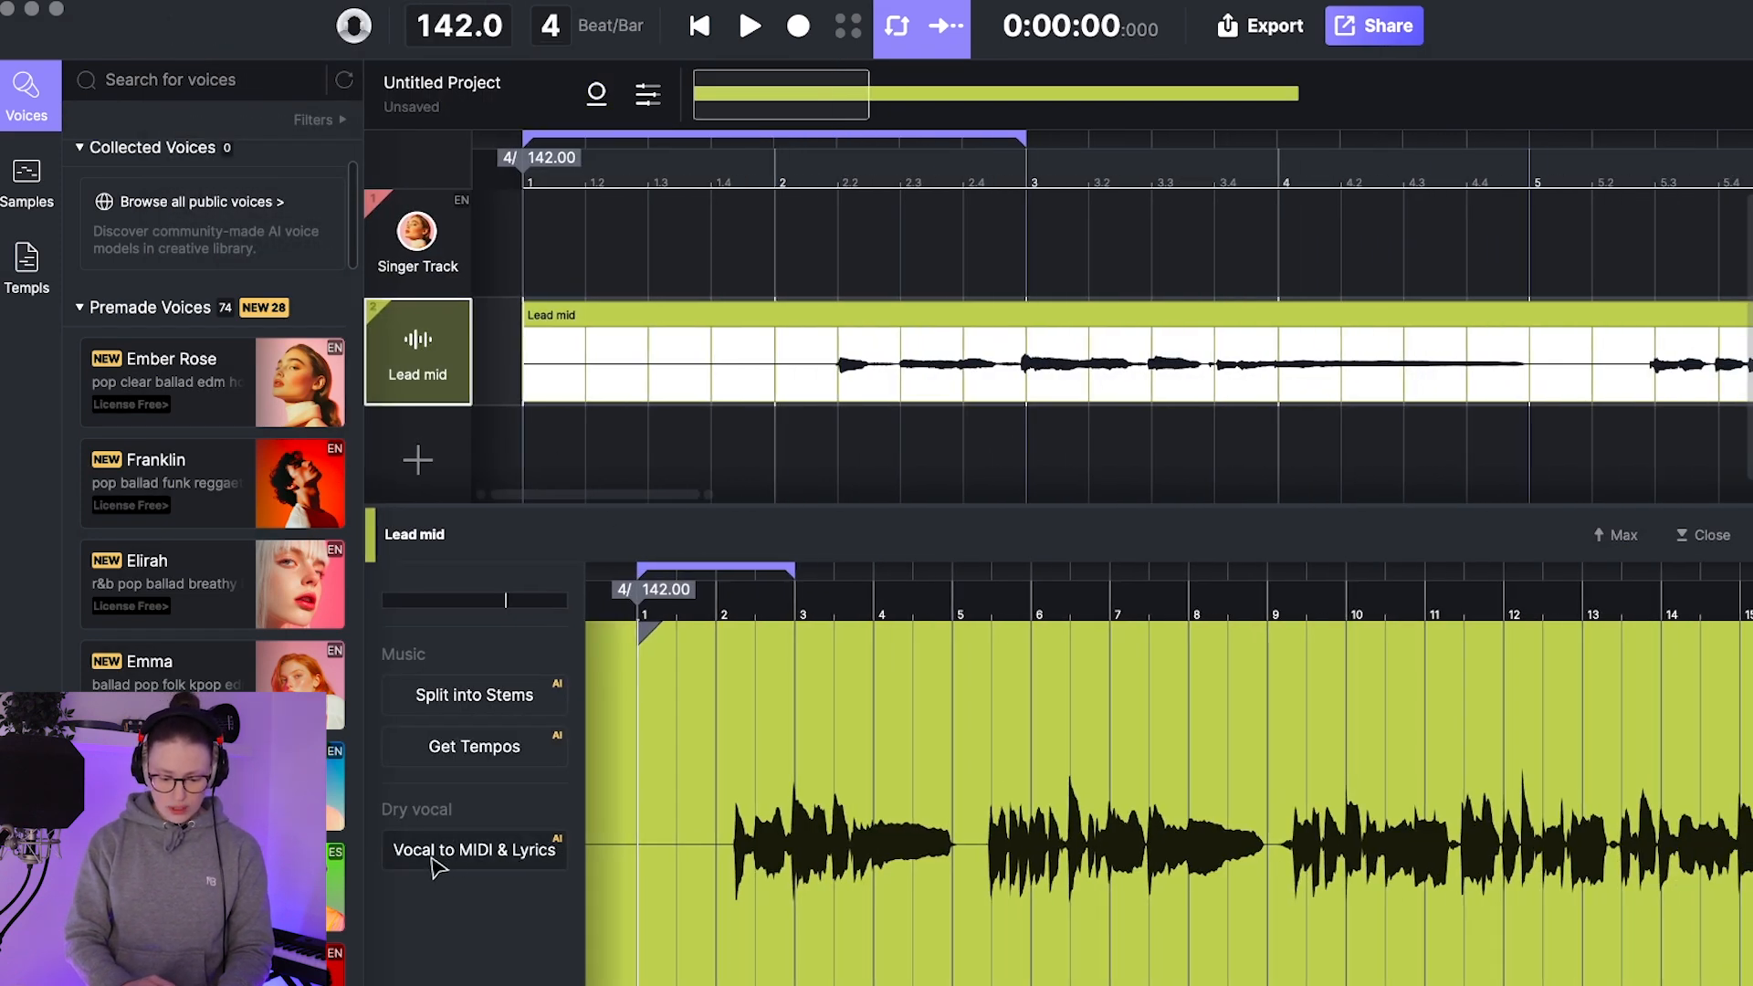
click(478, 854)
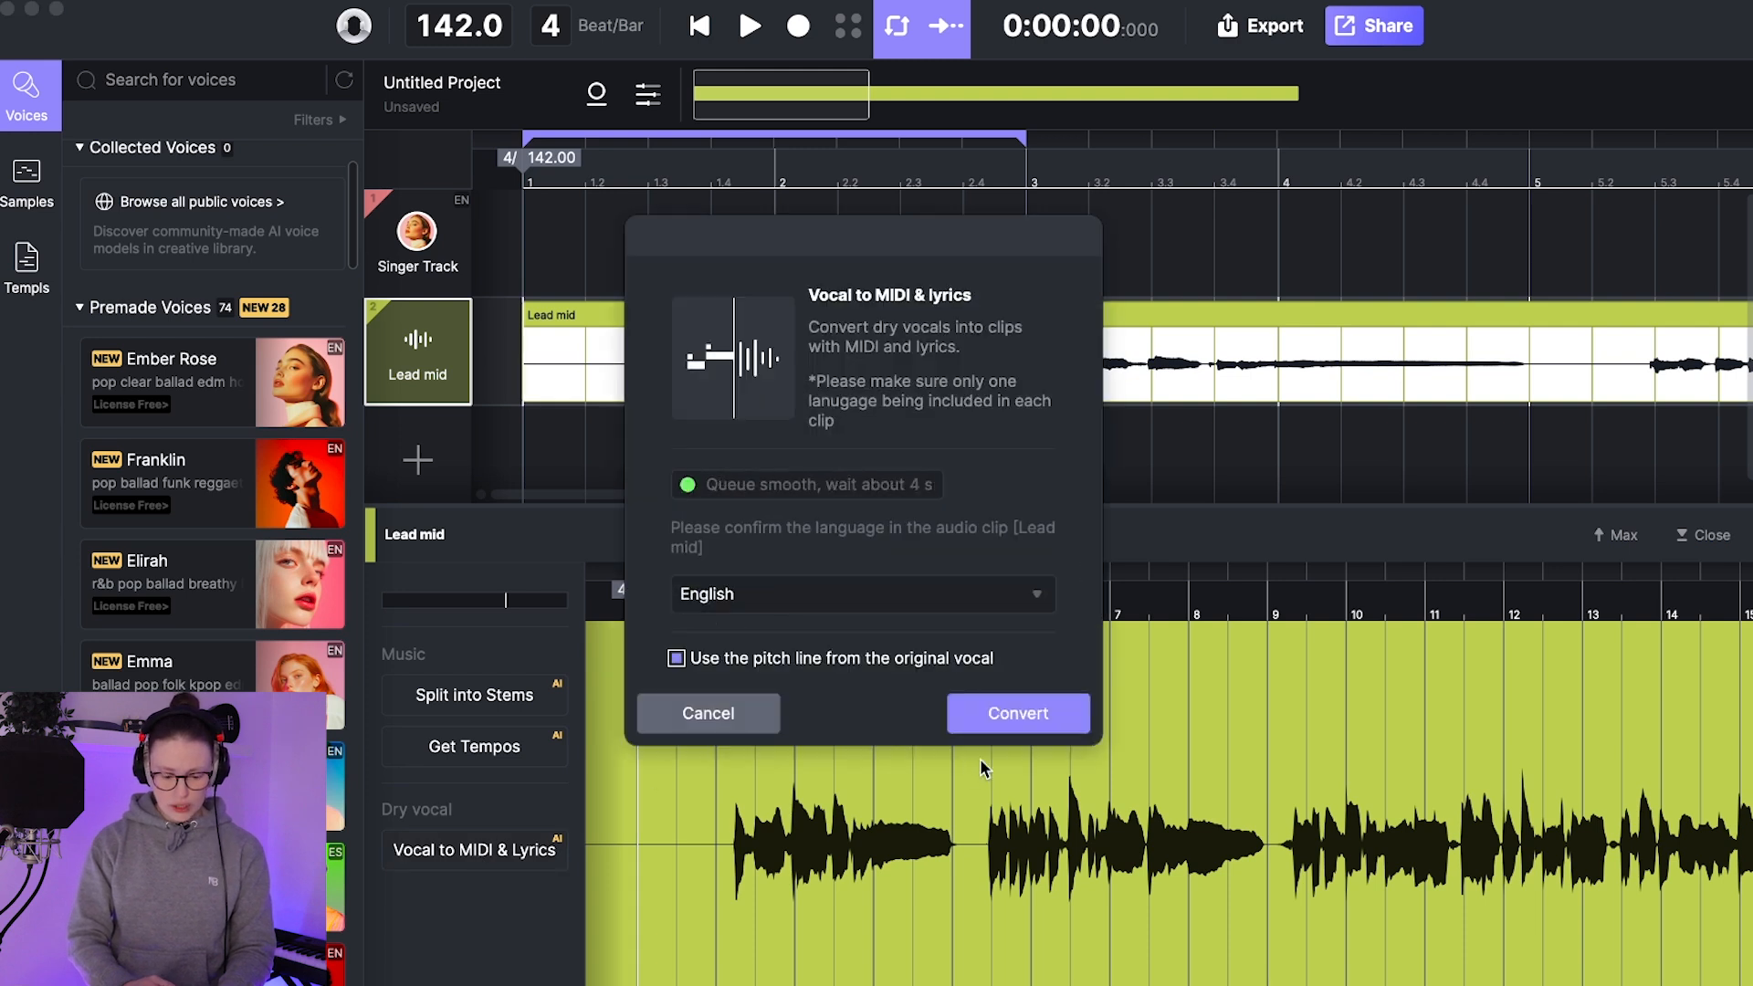
click(1019, 713)
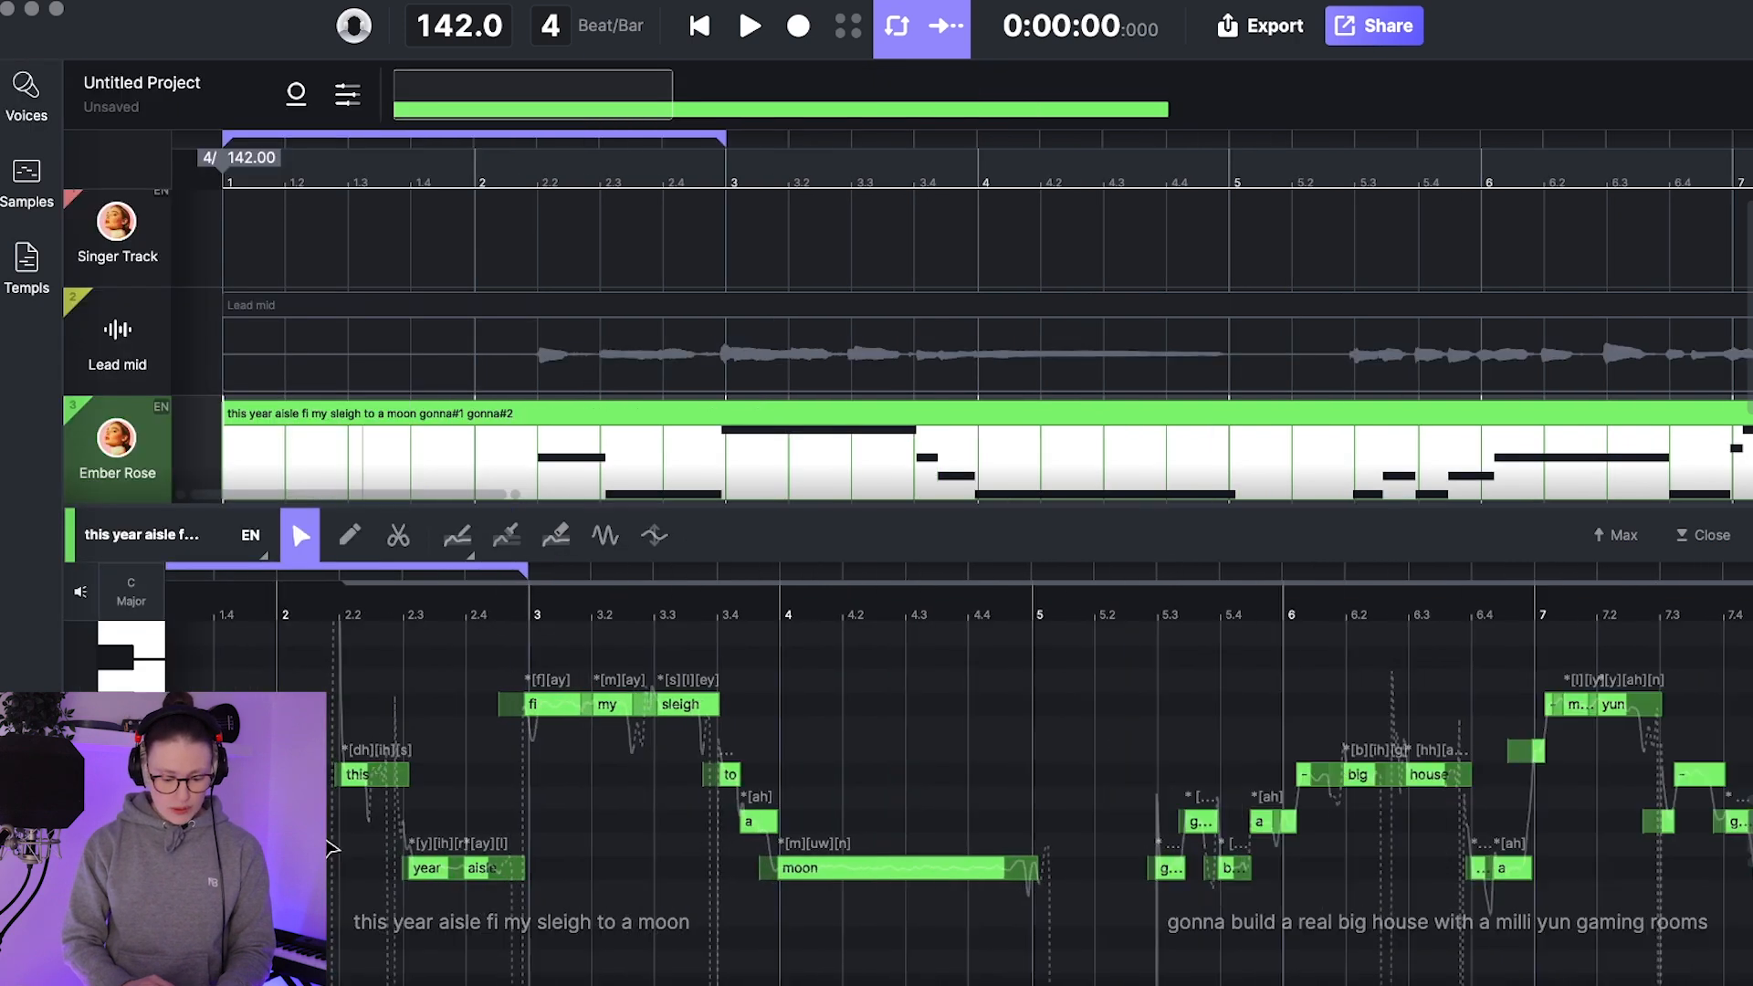
Step: Examine the transcribed notes, lyrics and phonemes in the opening phrases of the converted Ember Rose clip
scroll(330, 848, up, 5)
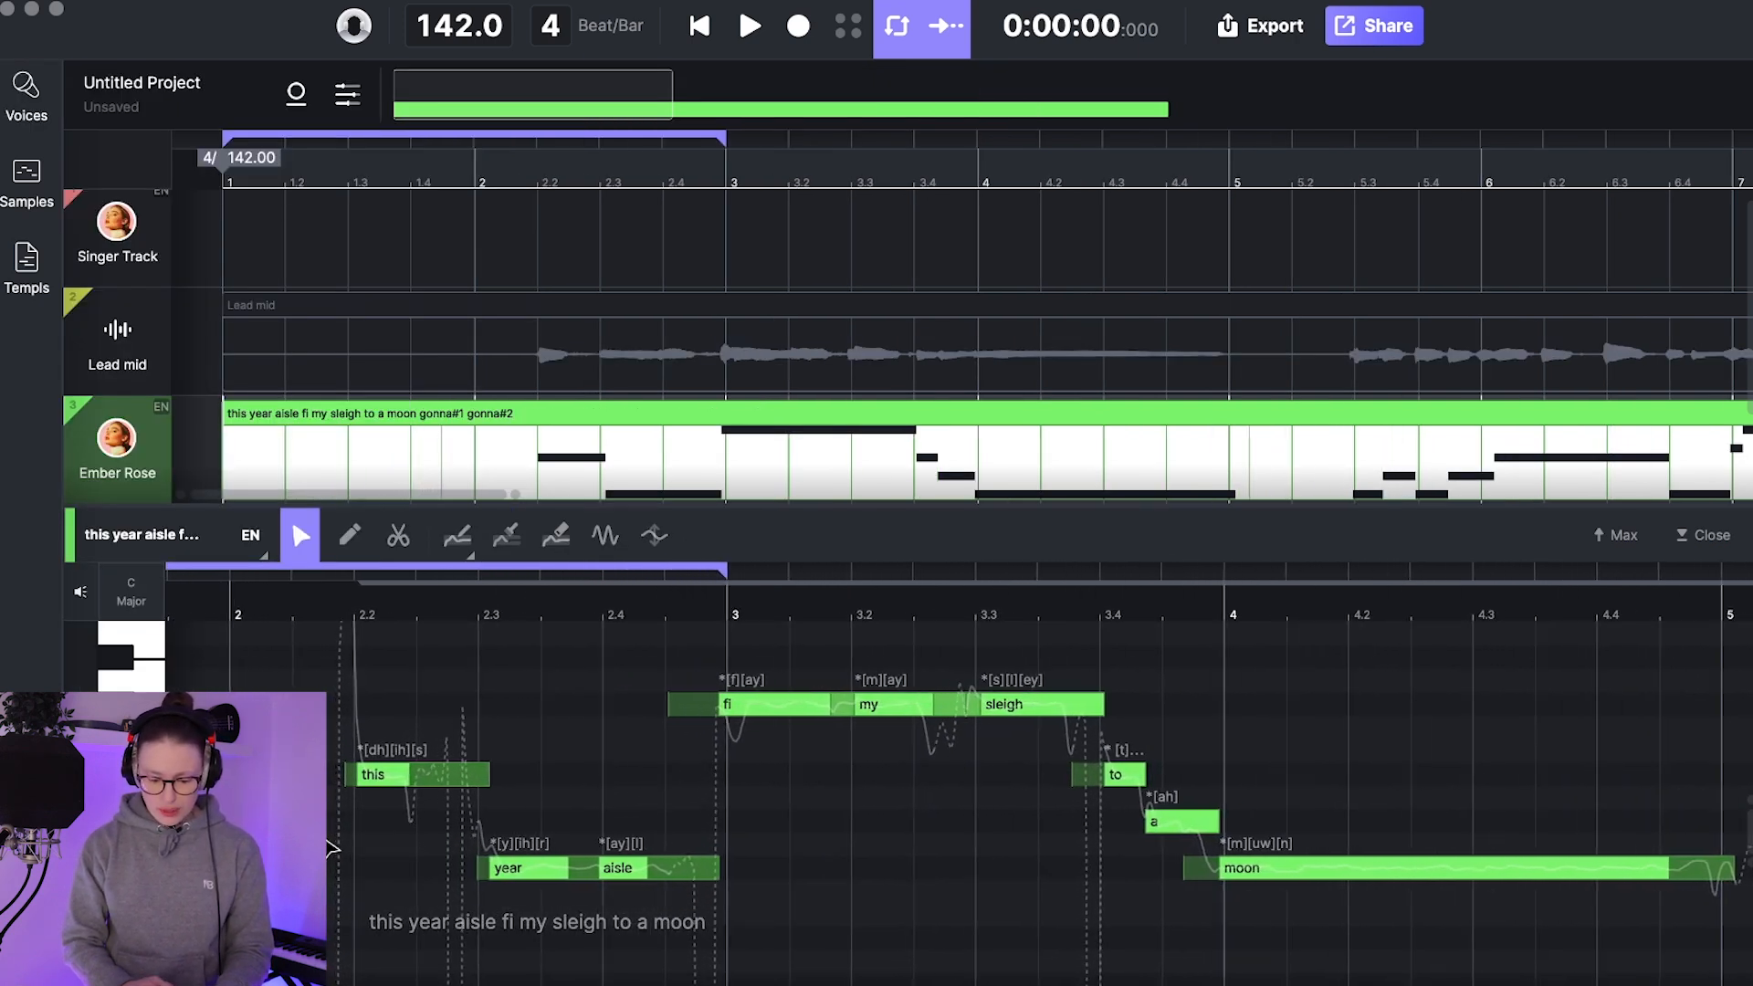
scroll(330, 848, up, 5)
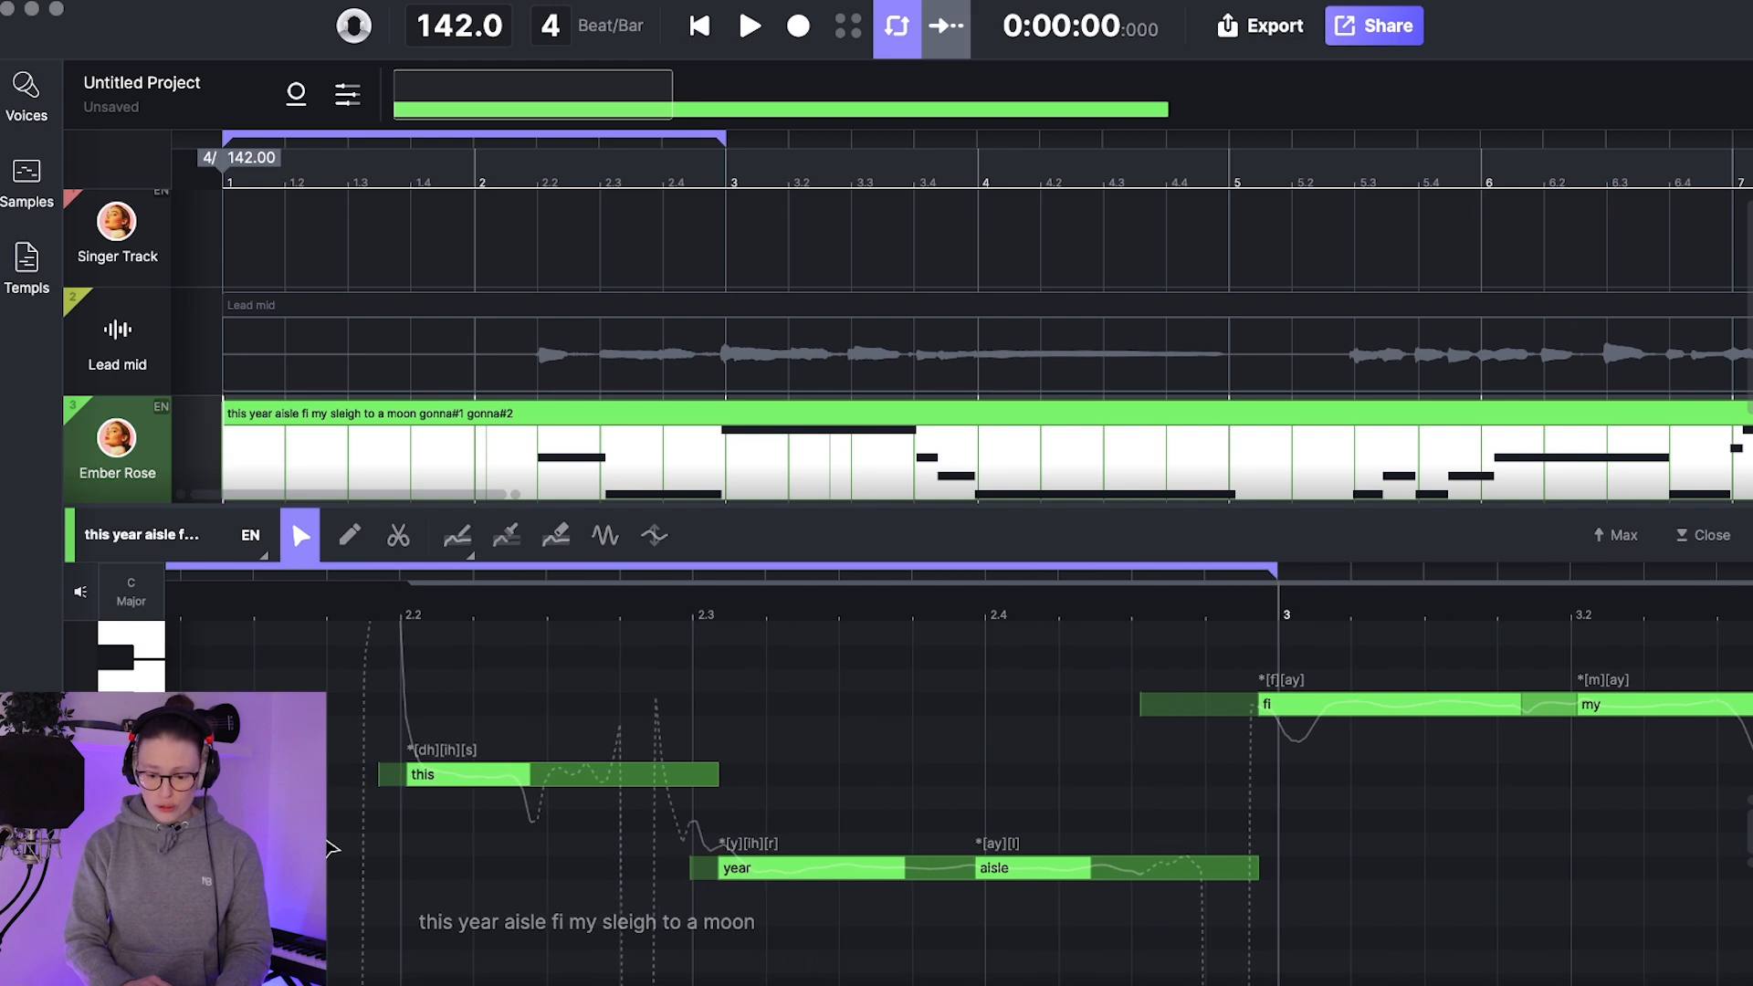
scroll(329, 848, right, 2)
scroll(330, 848, up, 4)
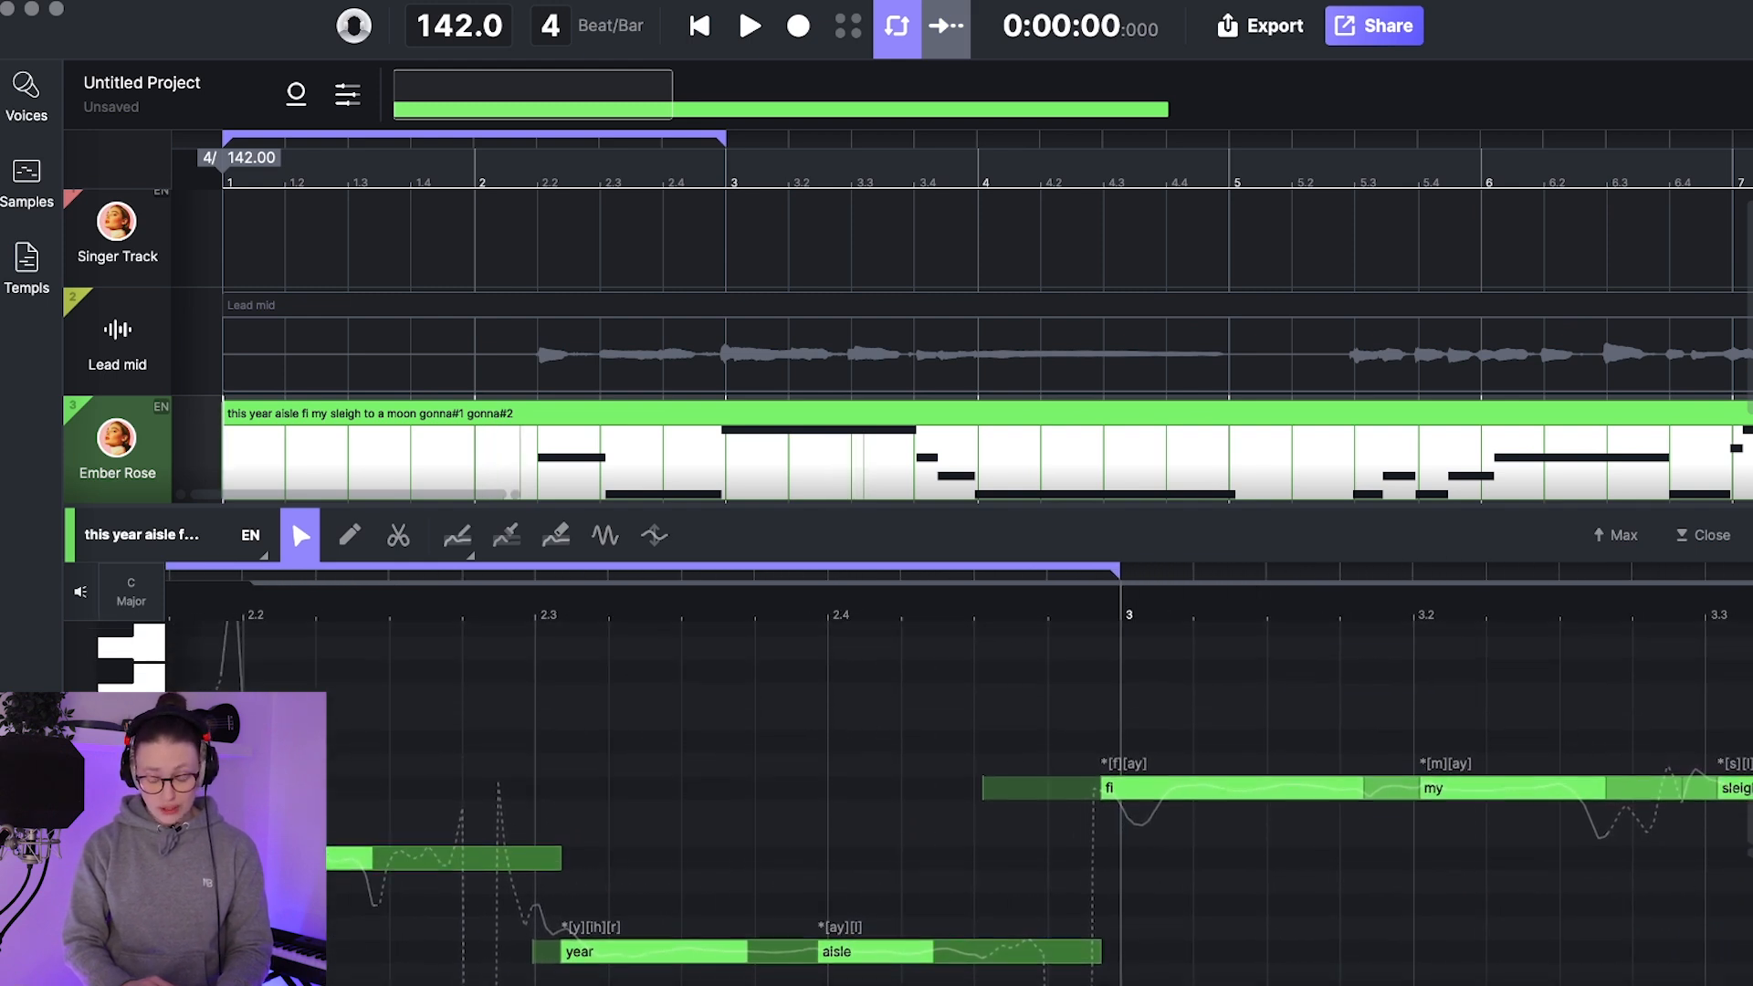
scroll(329, 849, down, 3)
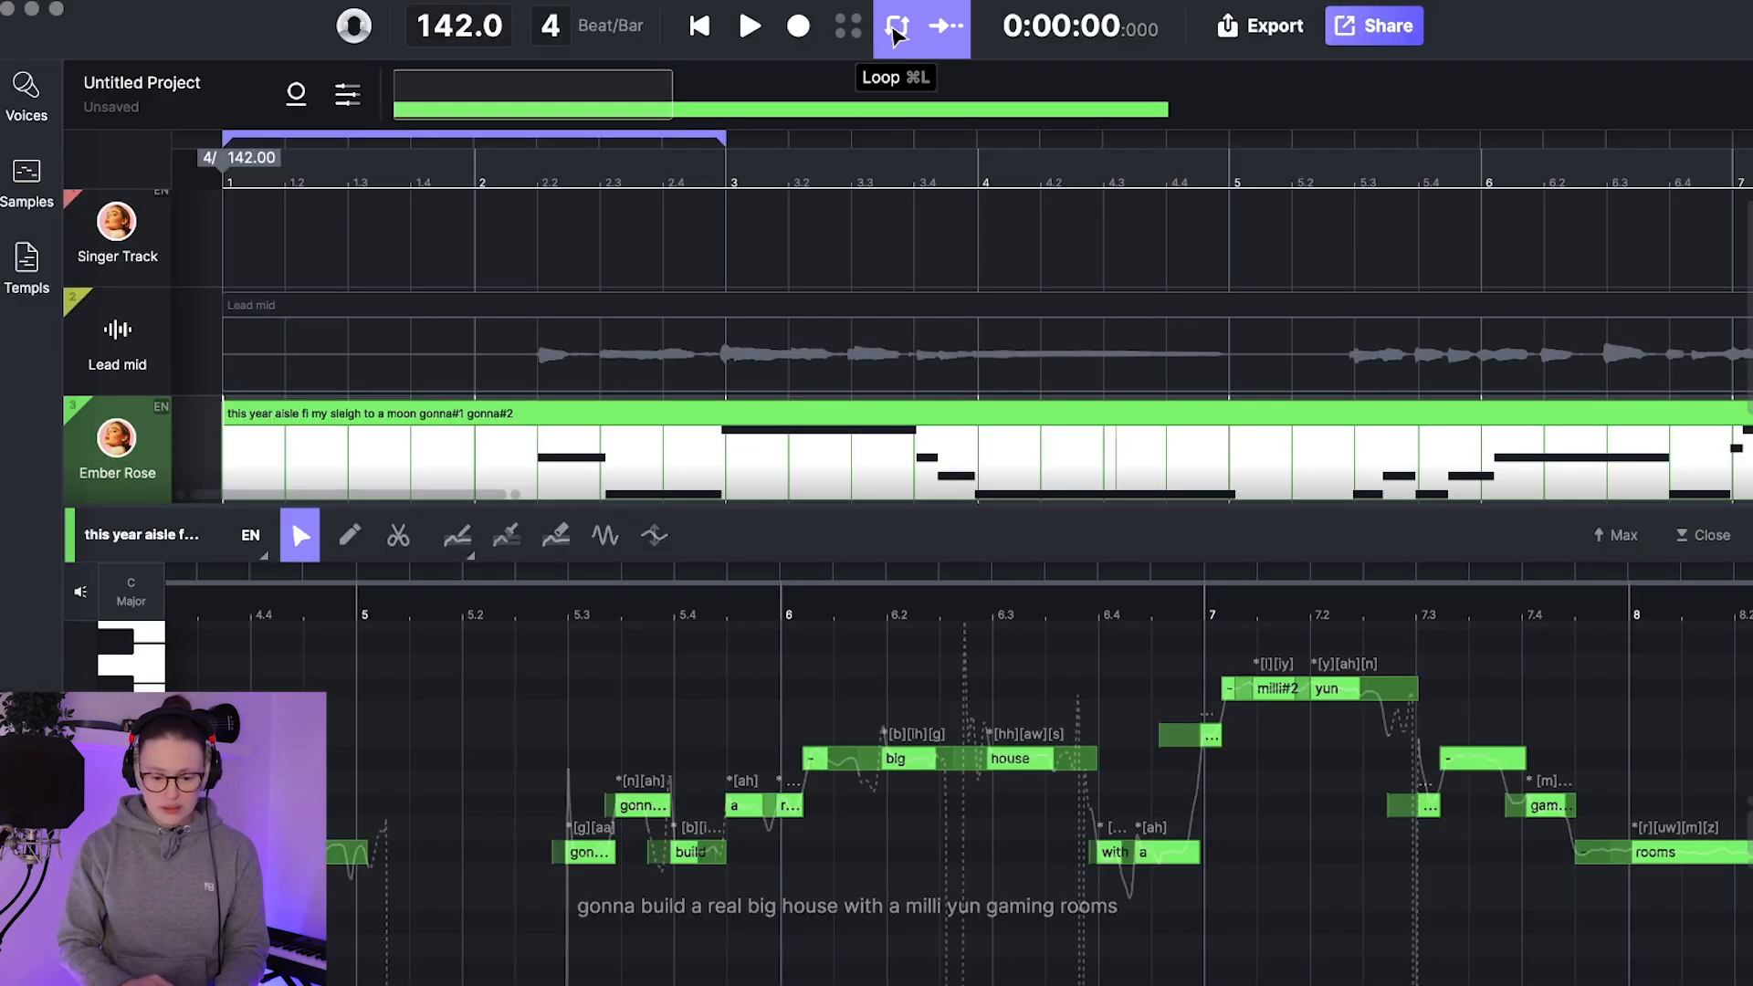
Step: Turn off looping and play the converted Ember Rose clip from the start through its last line
click(700, 32)
key(space)
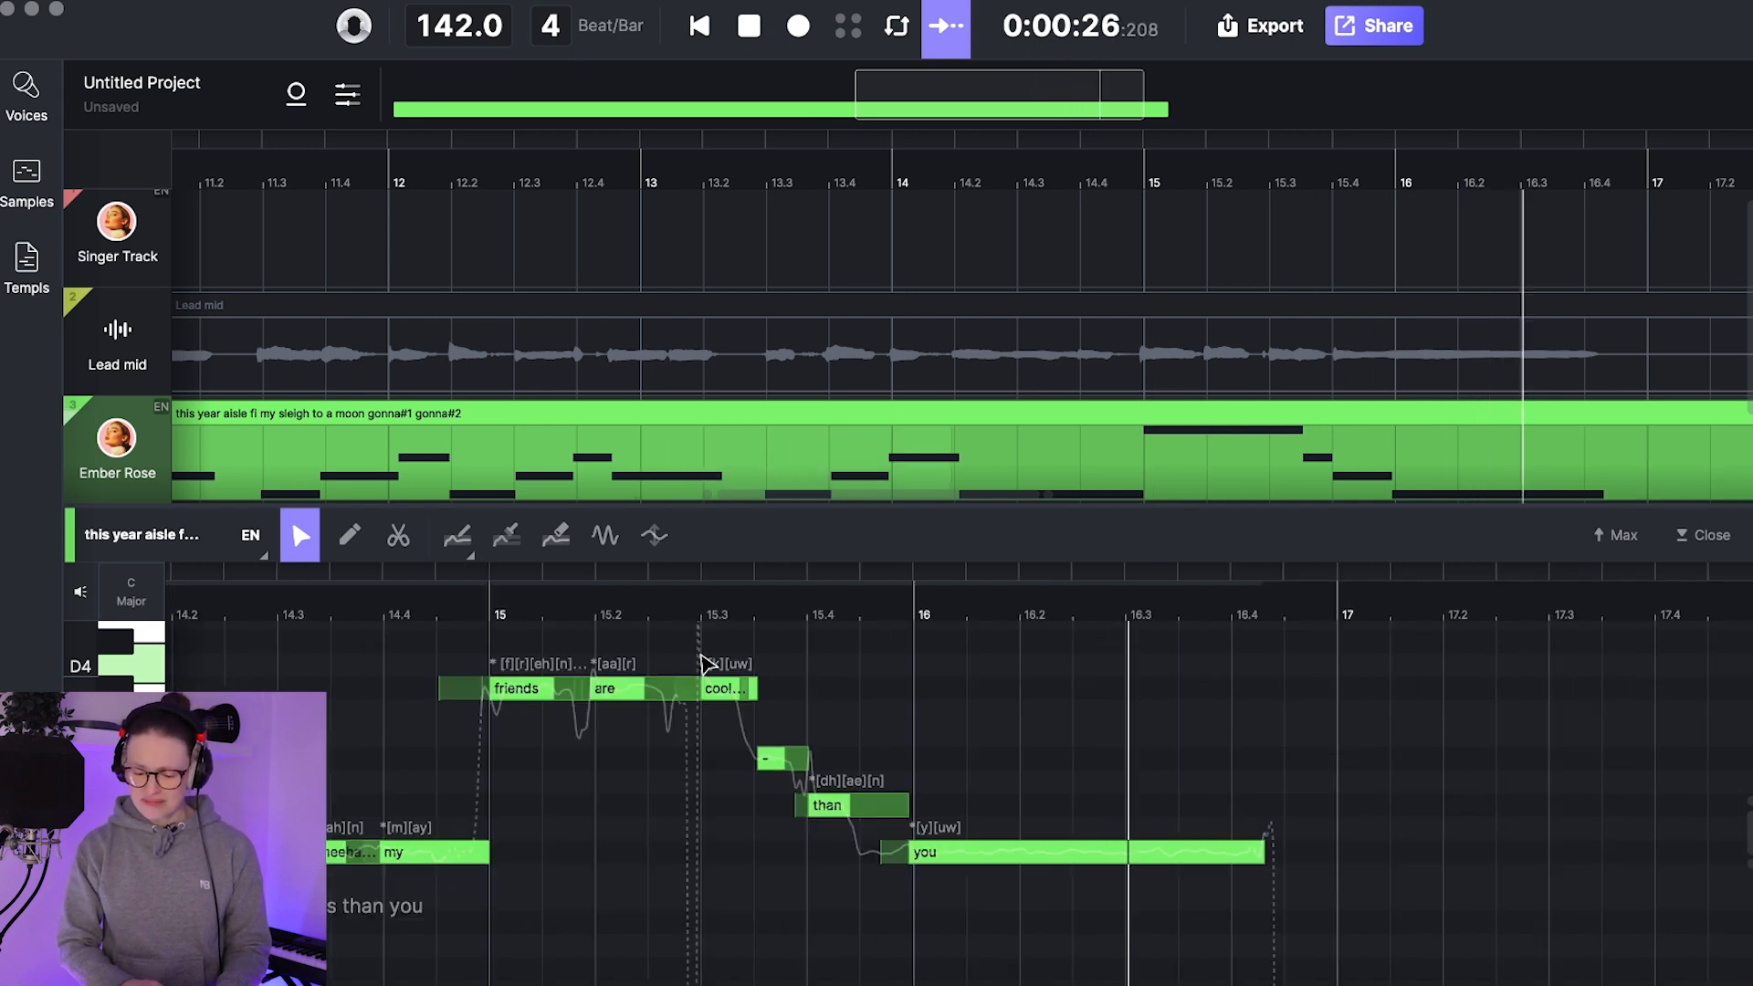
key(space)
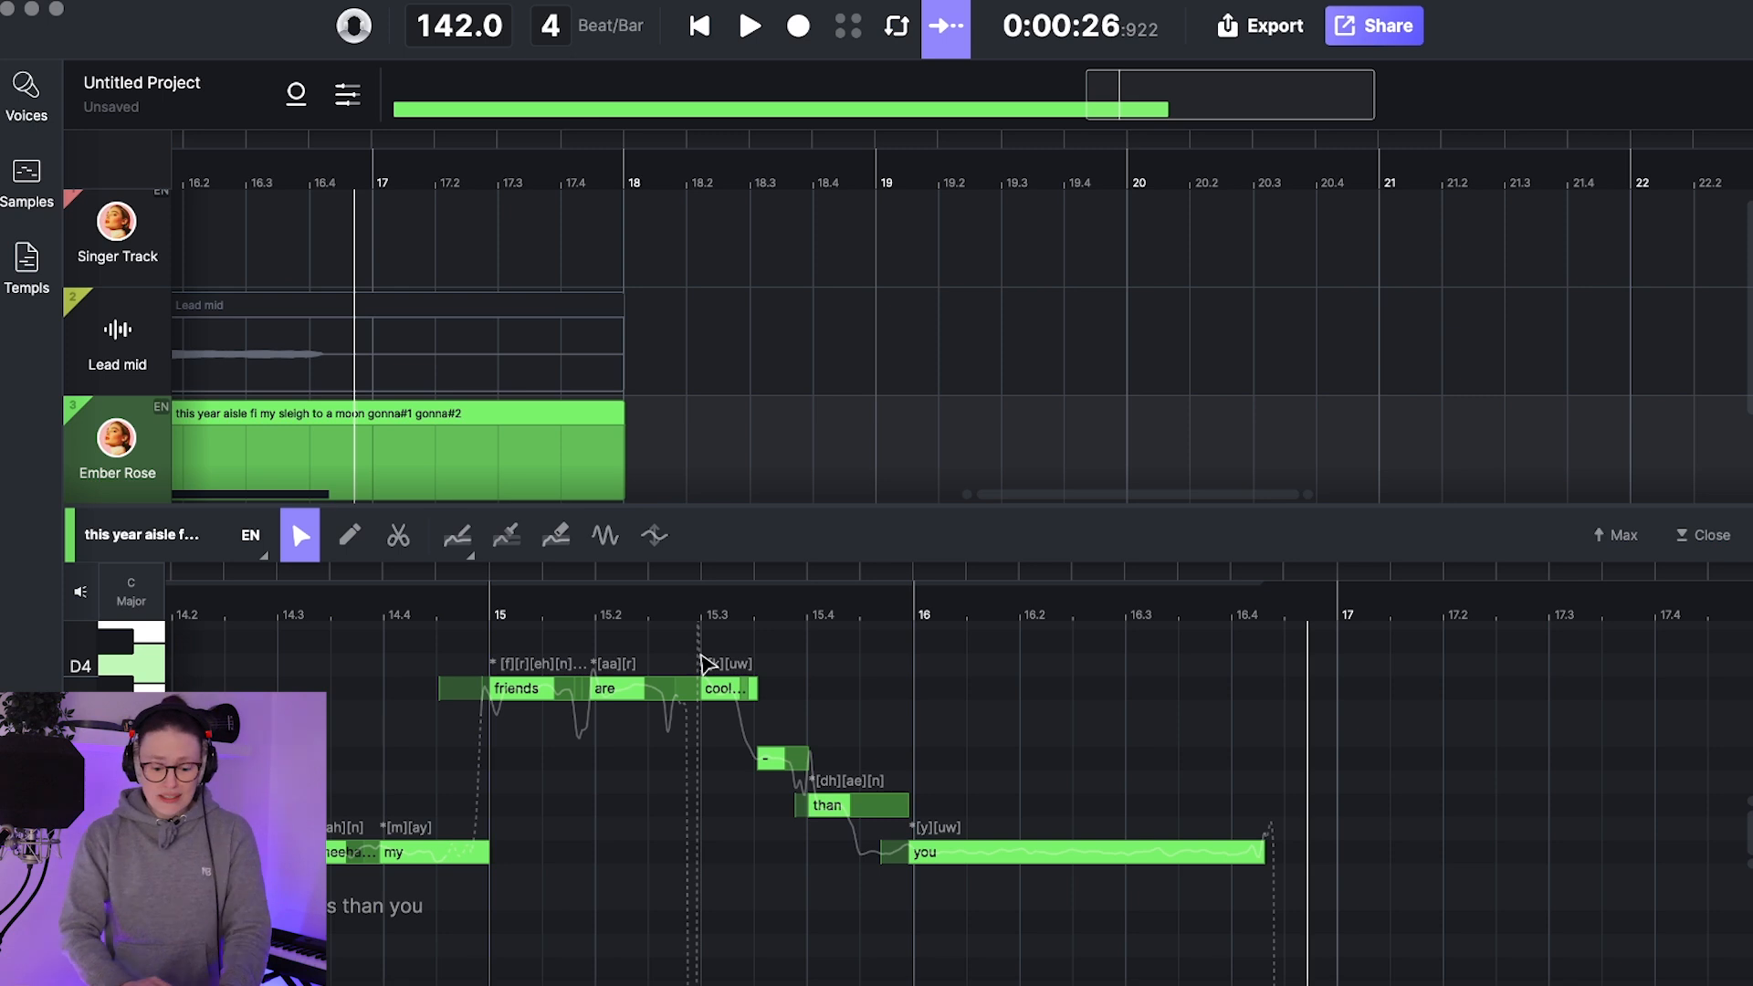
Step: Check the transcribed lyrics of the clip from about bar 9 to bar 16
scroll(878, 780, left, 15)
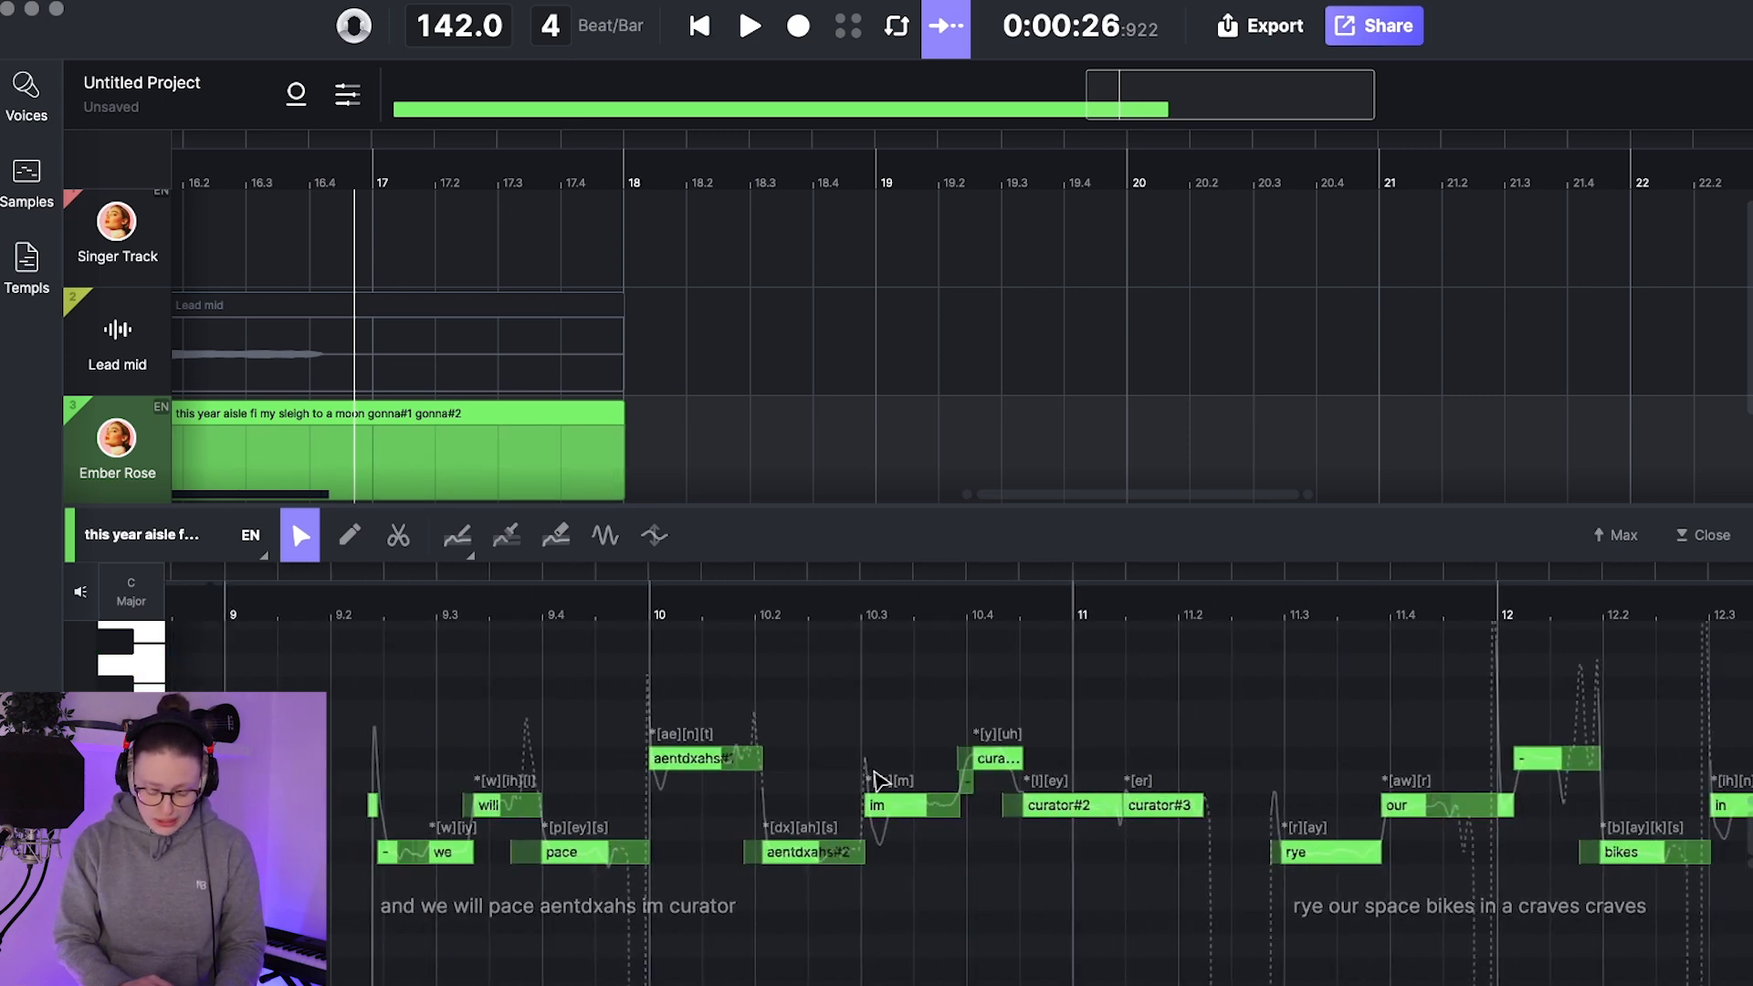
scroll(878, 780, right, 12)
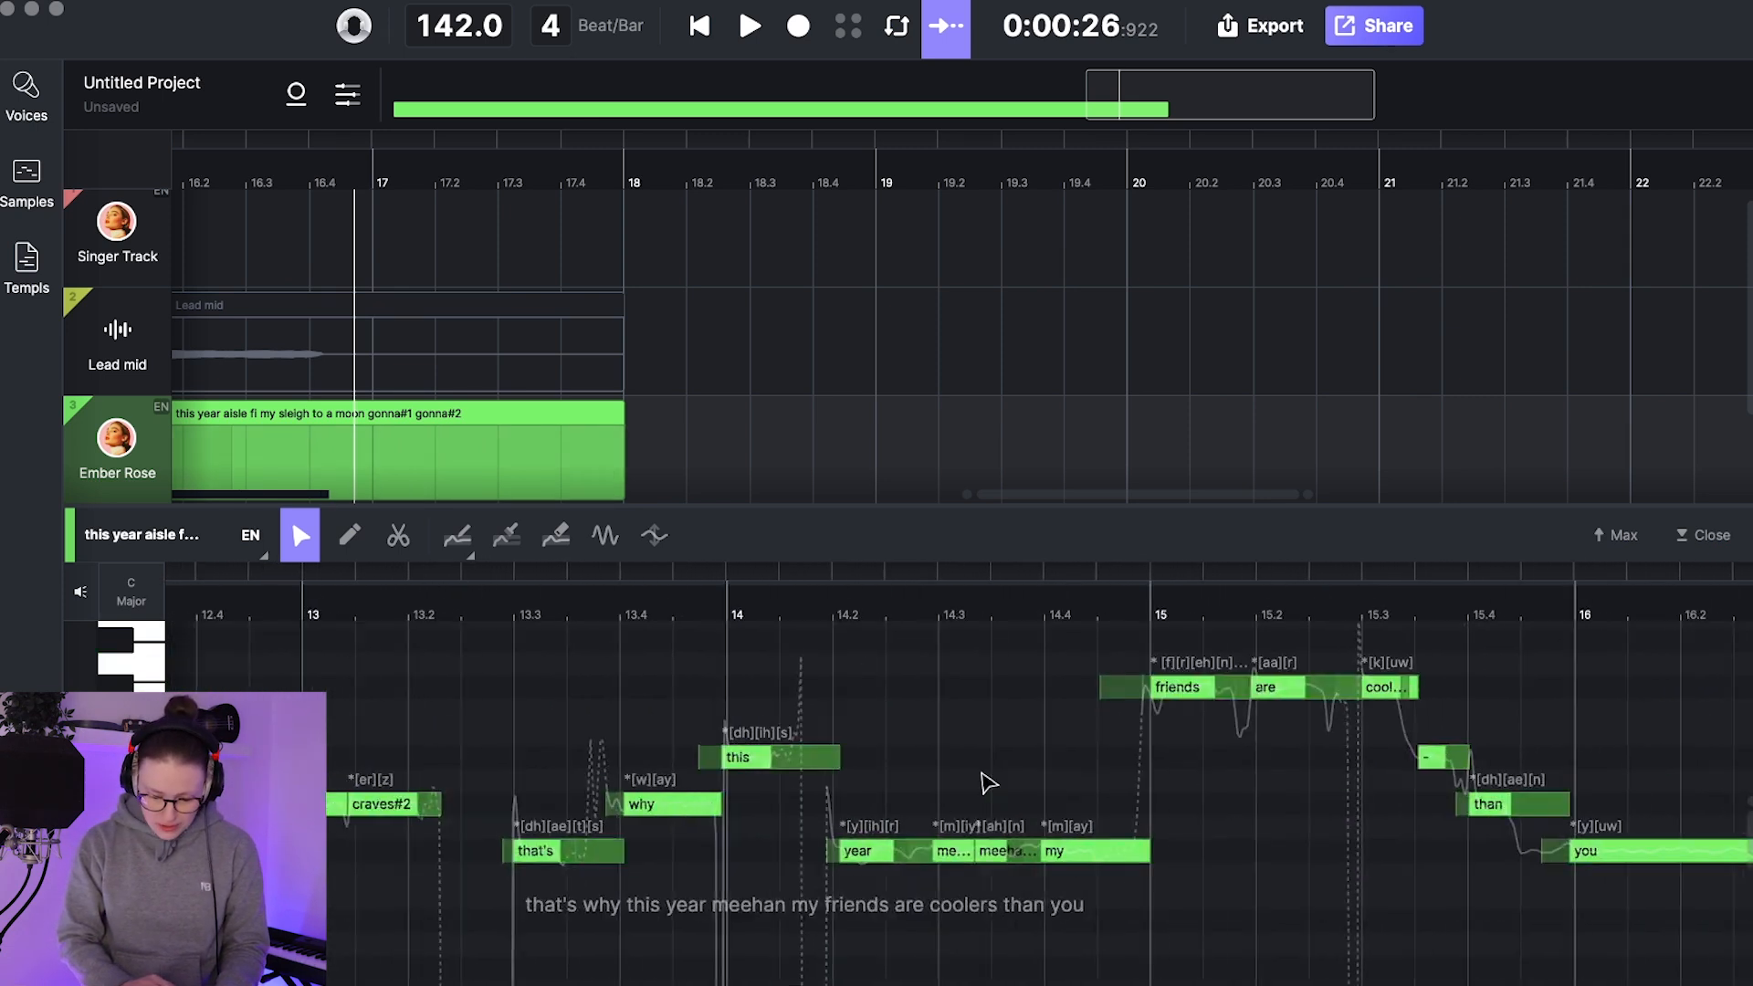
scroll(824, 762, right, 2)
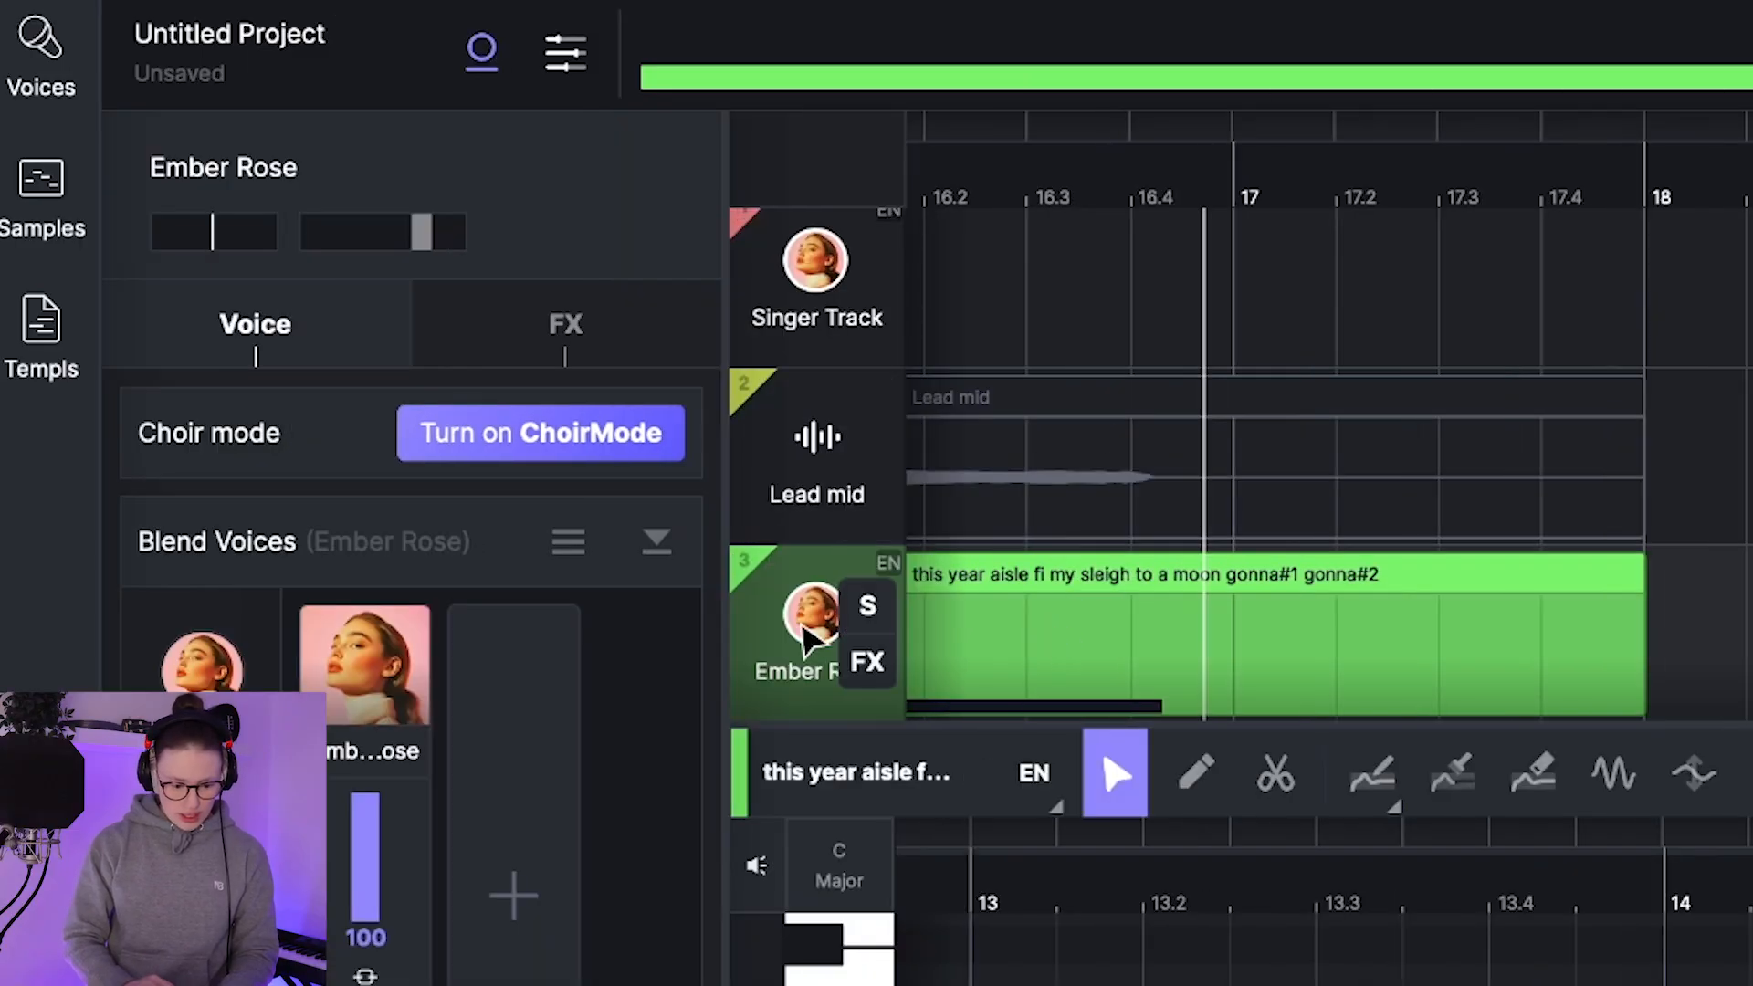
Step: Show the voice library and filter the voices by the kid tag
click(46, 65)
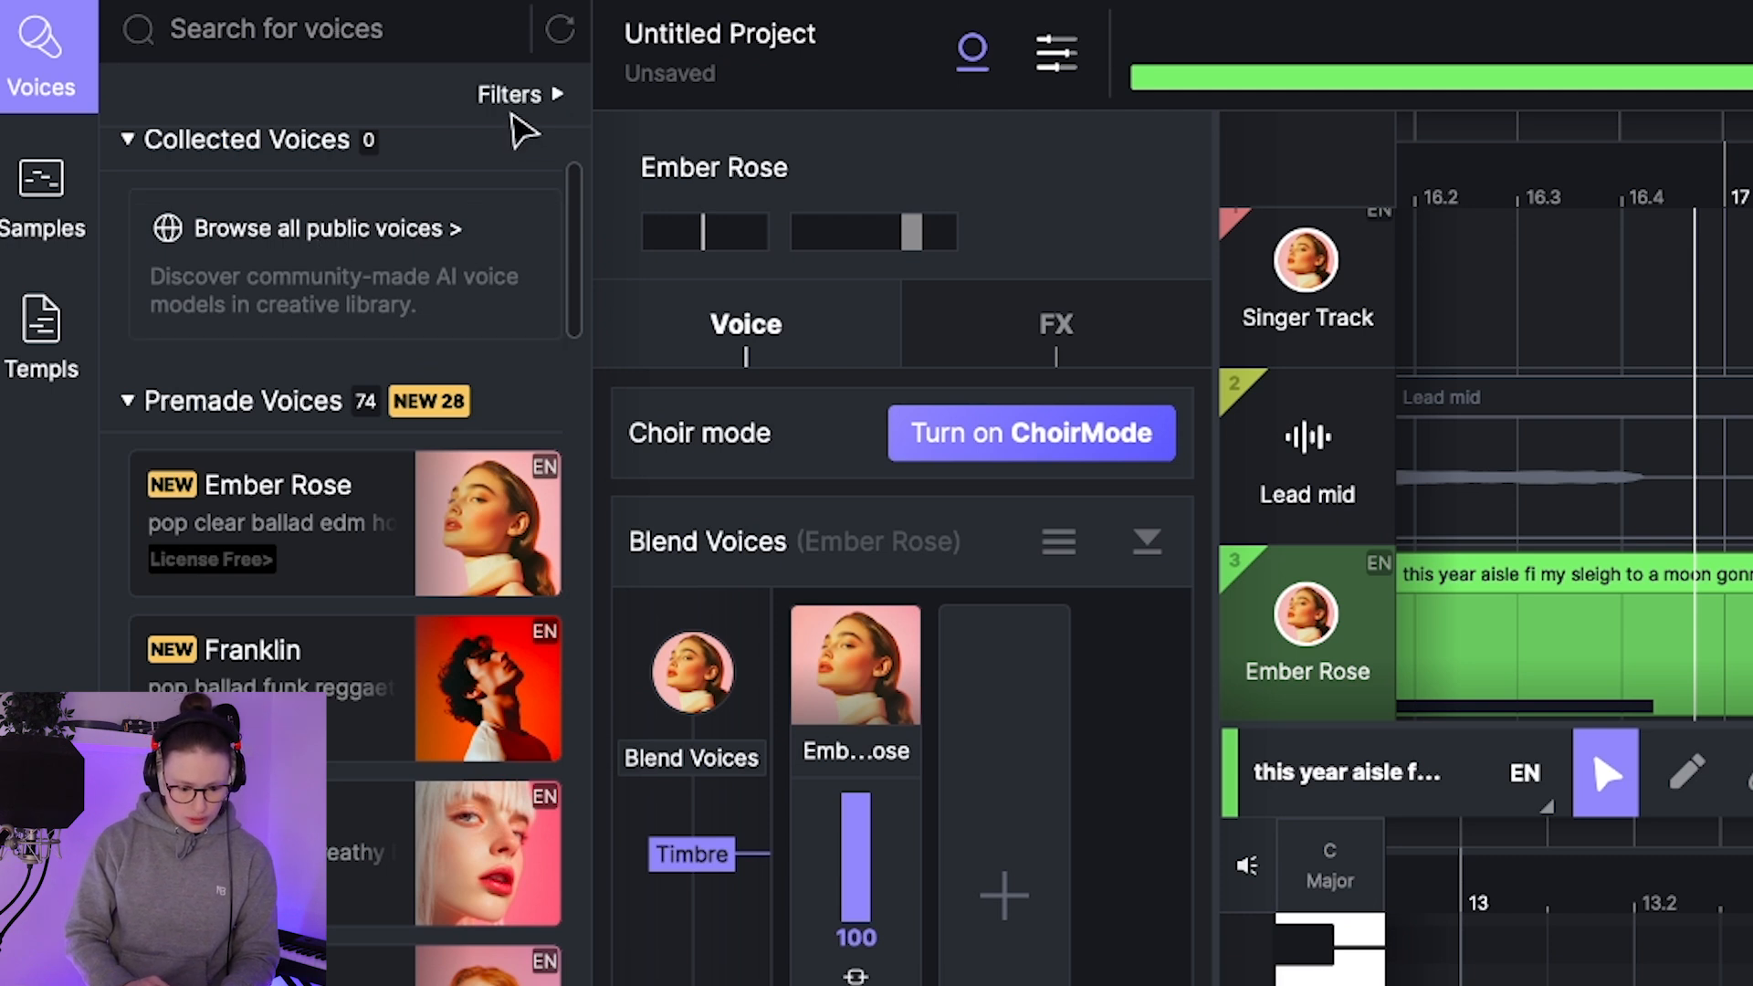
click(513, 97)
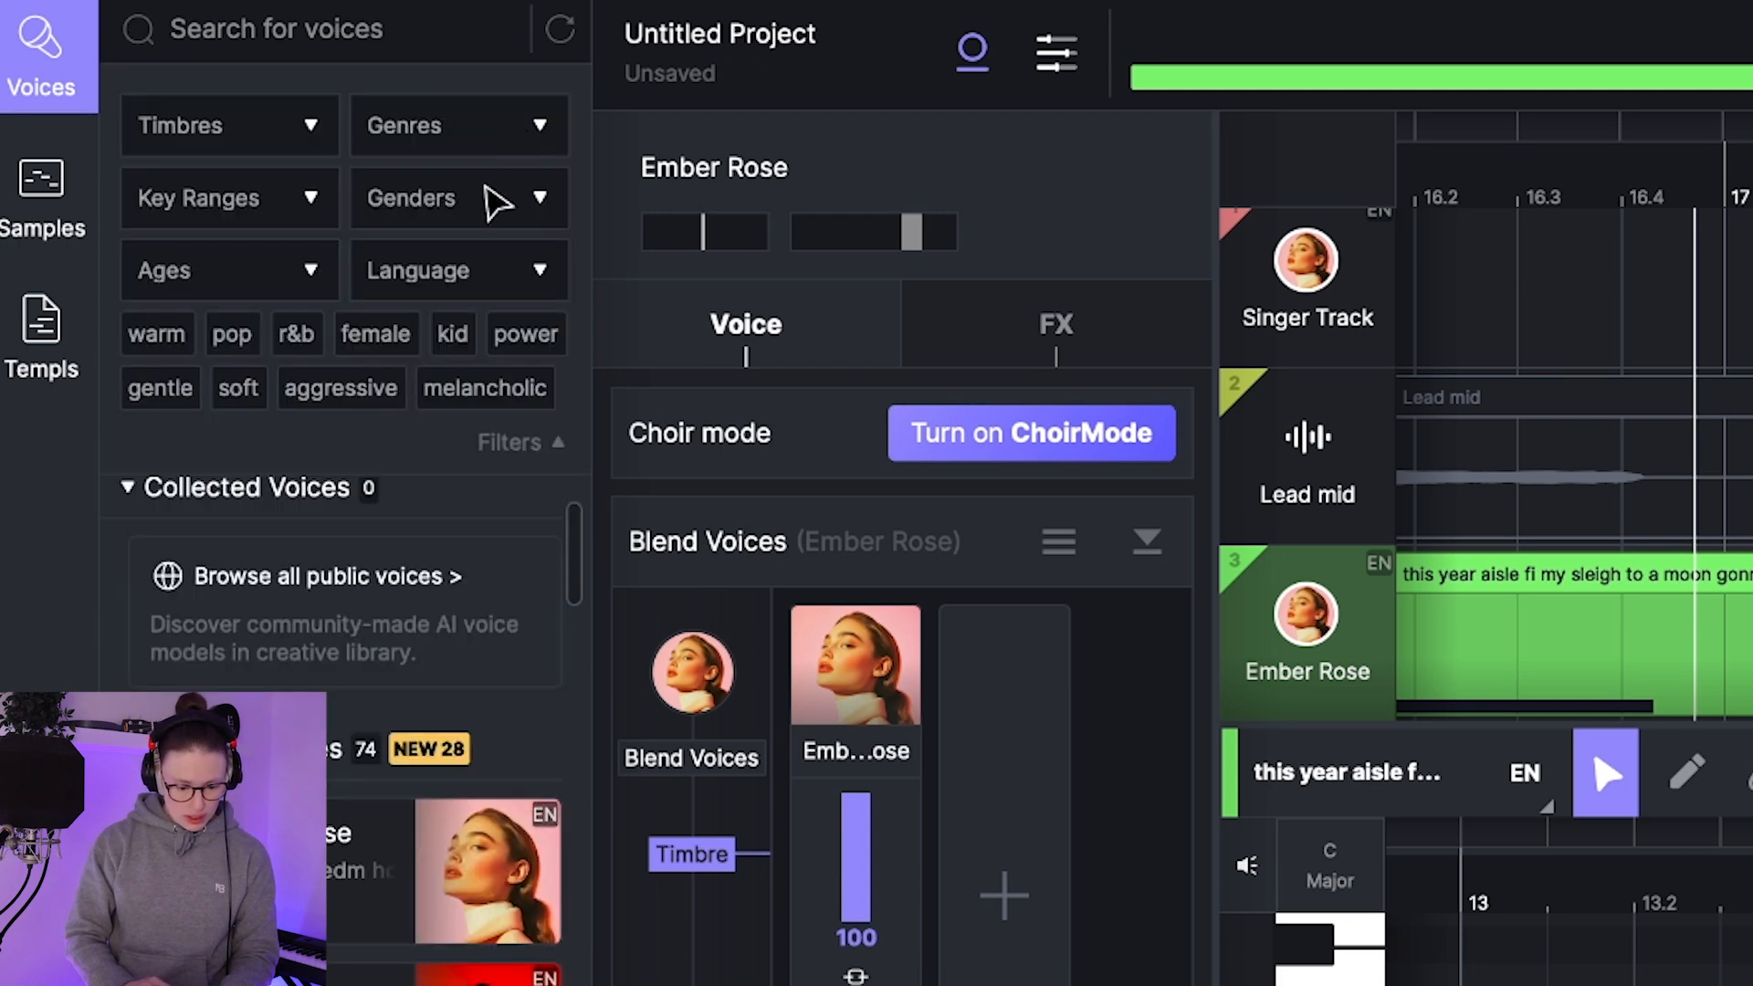
click(464, 340)
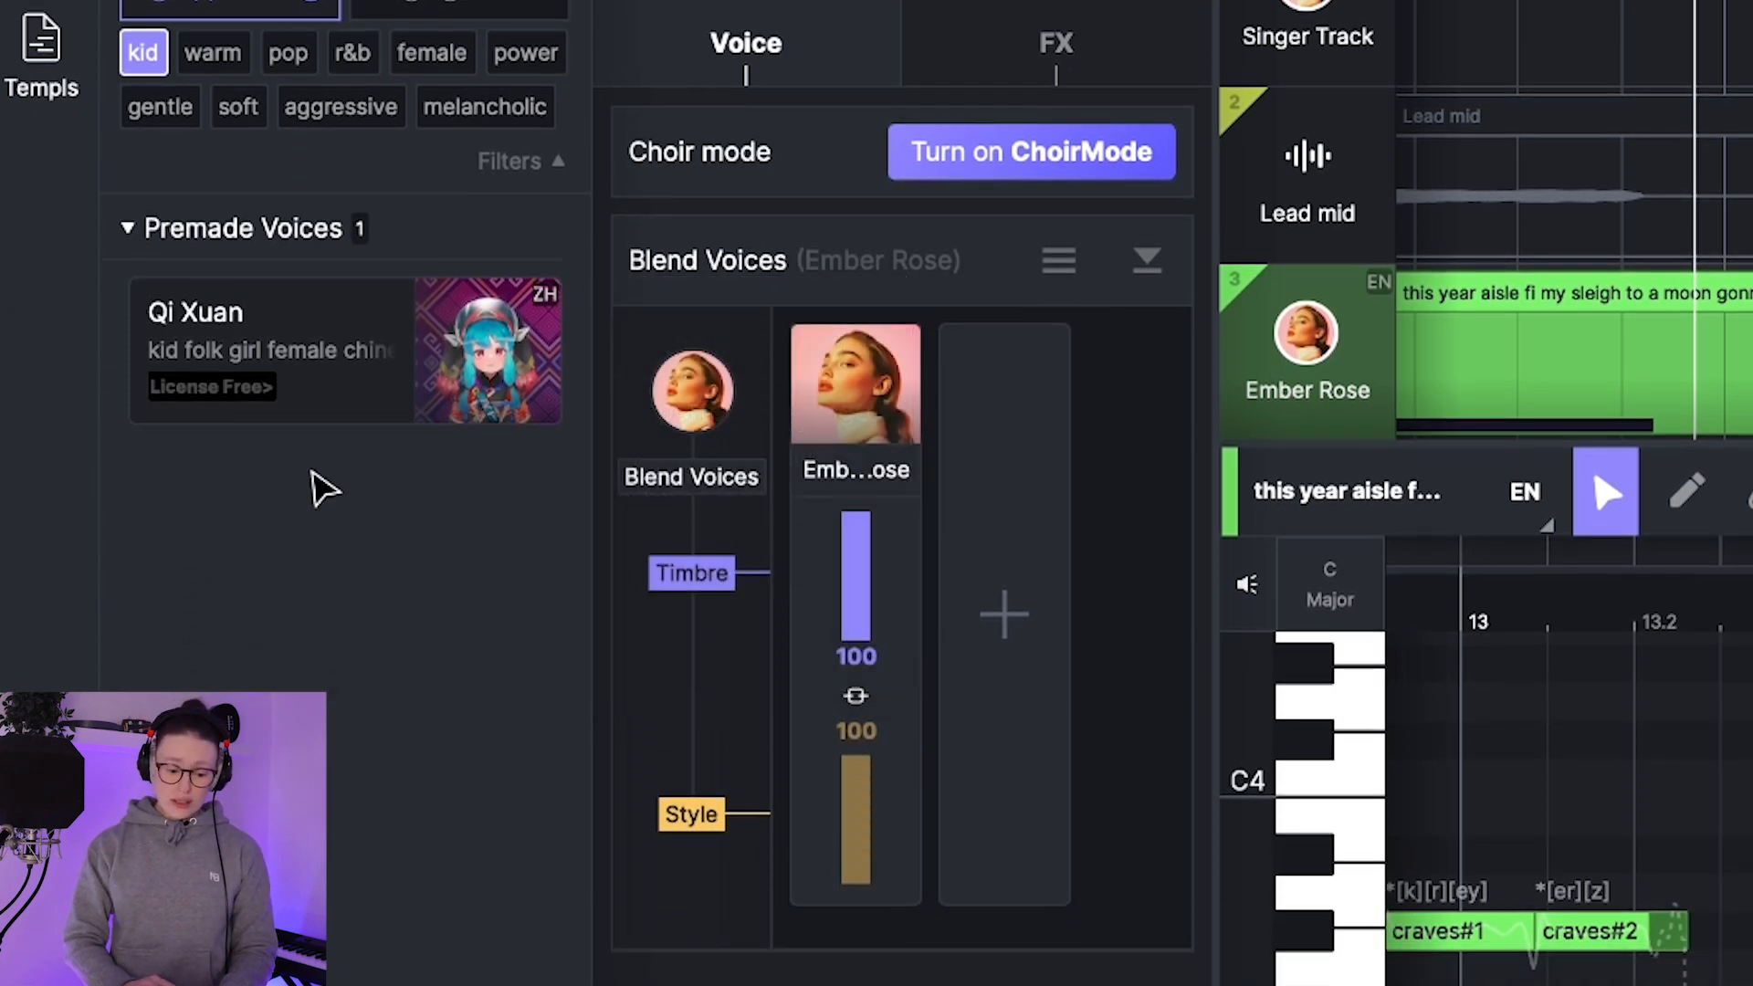
Step: Replace the Ember Rose track's singer with Qi Xuan and play the clip
mouse_move(513, 319)
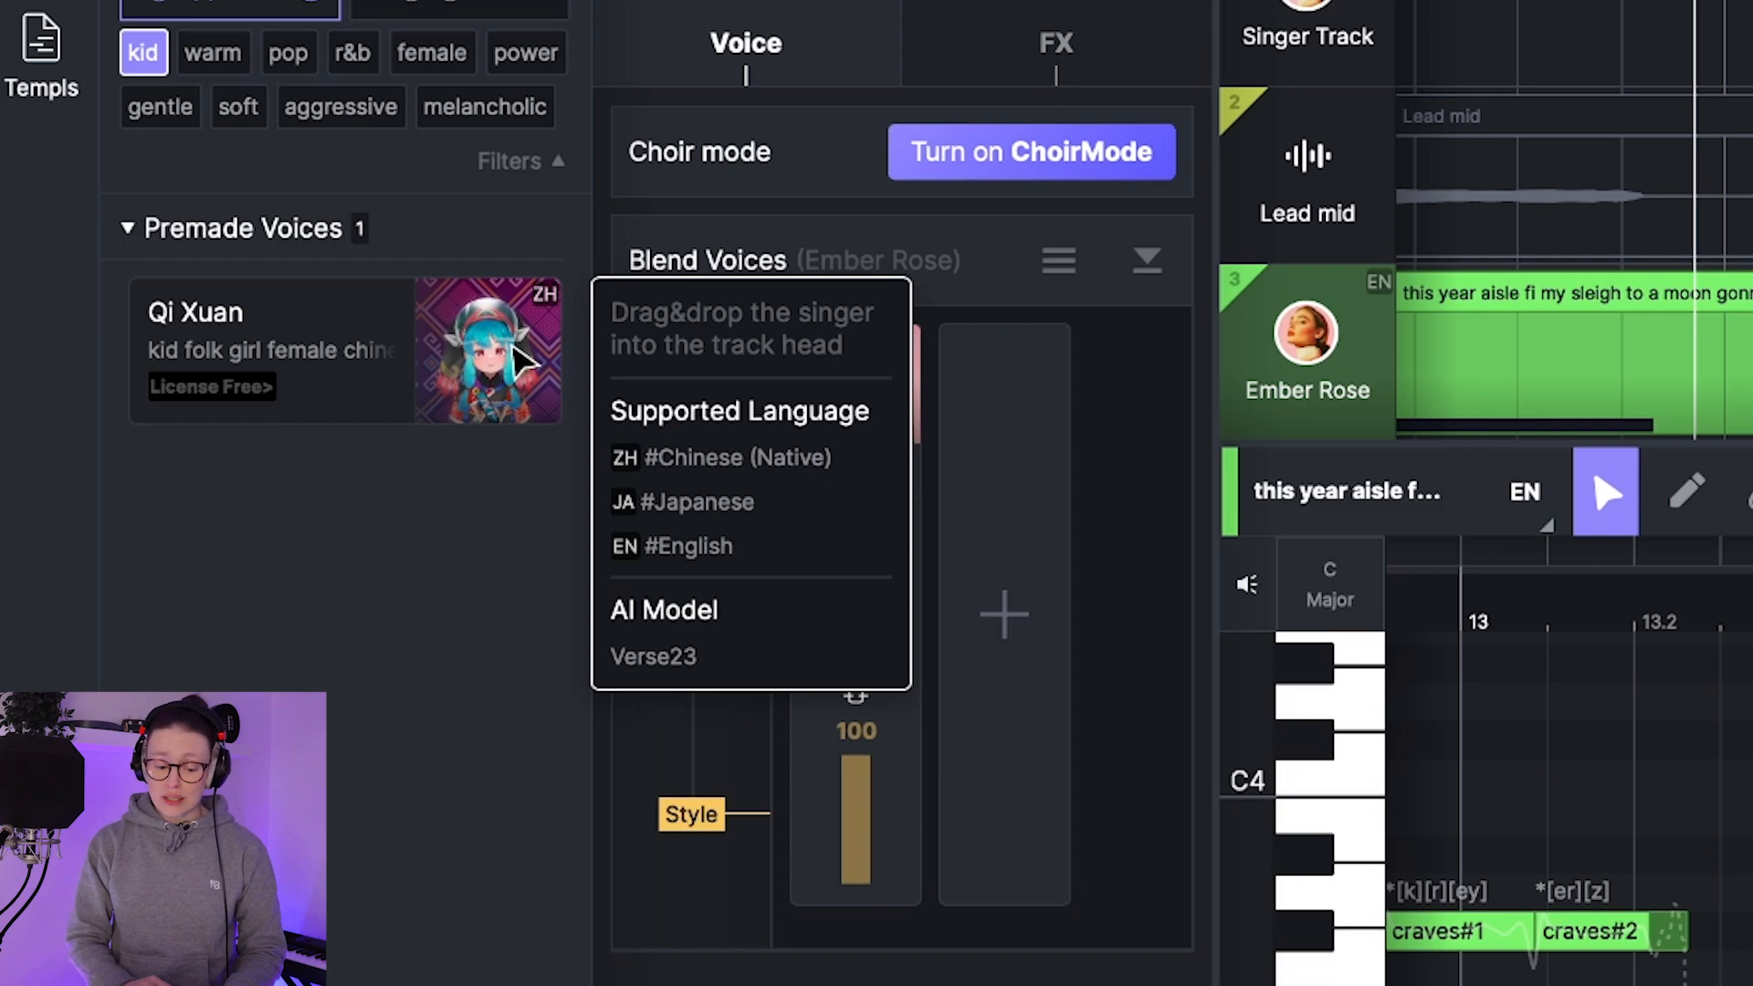
drag(525, 360, 519, 356)
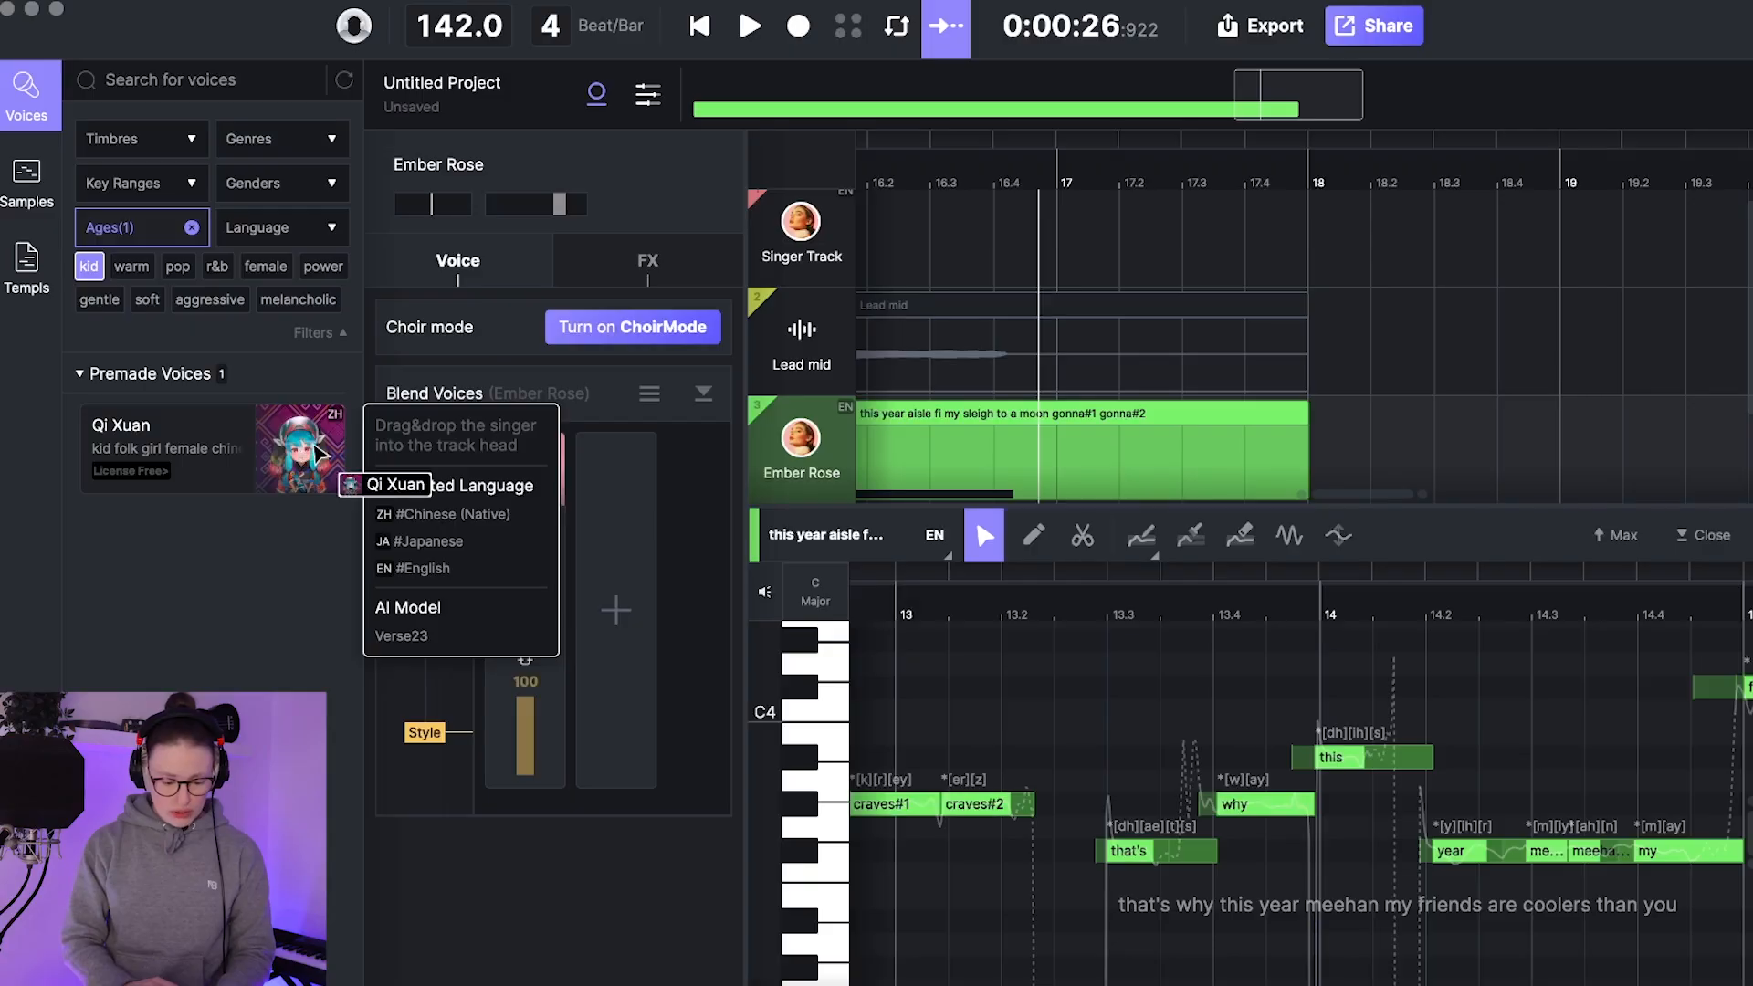
drag(320, 452, 787, 454)
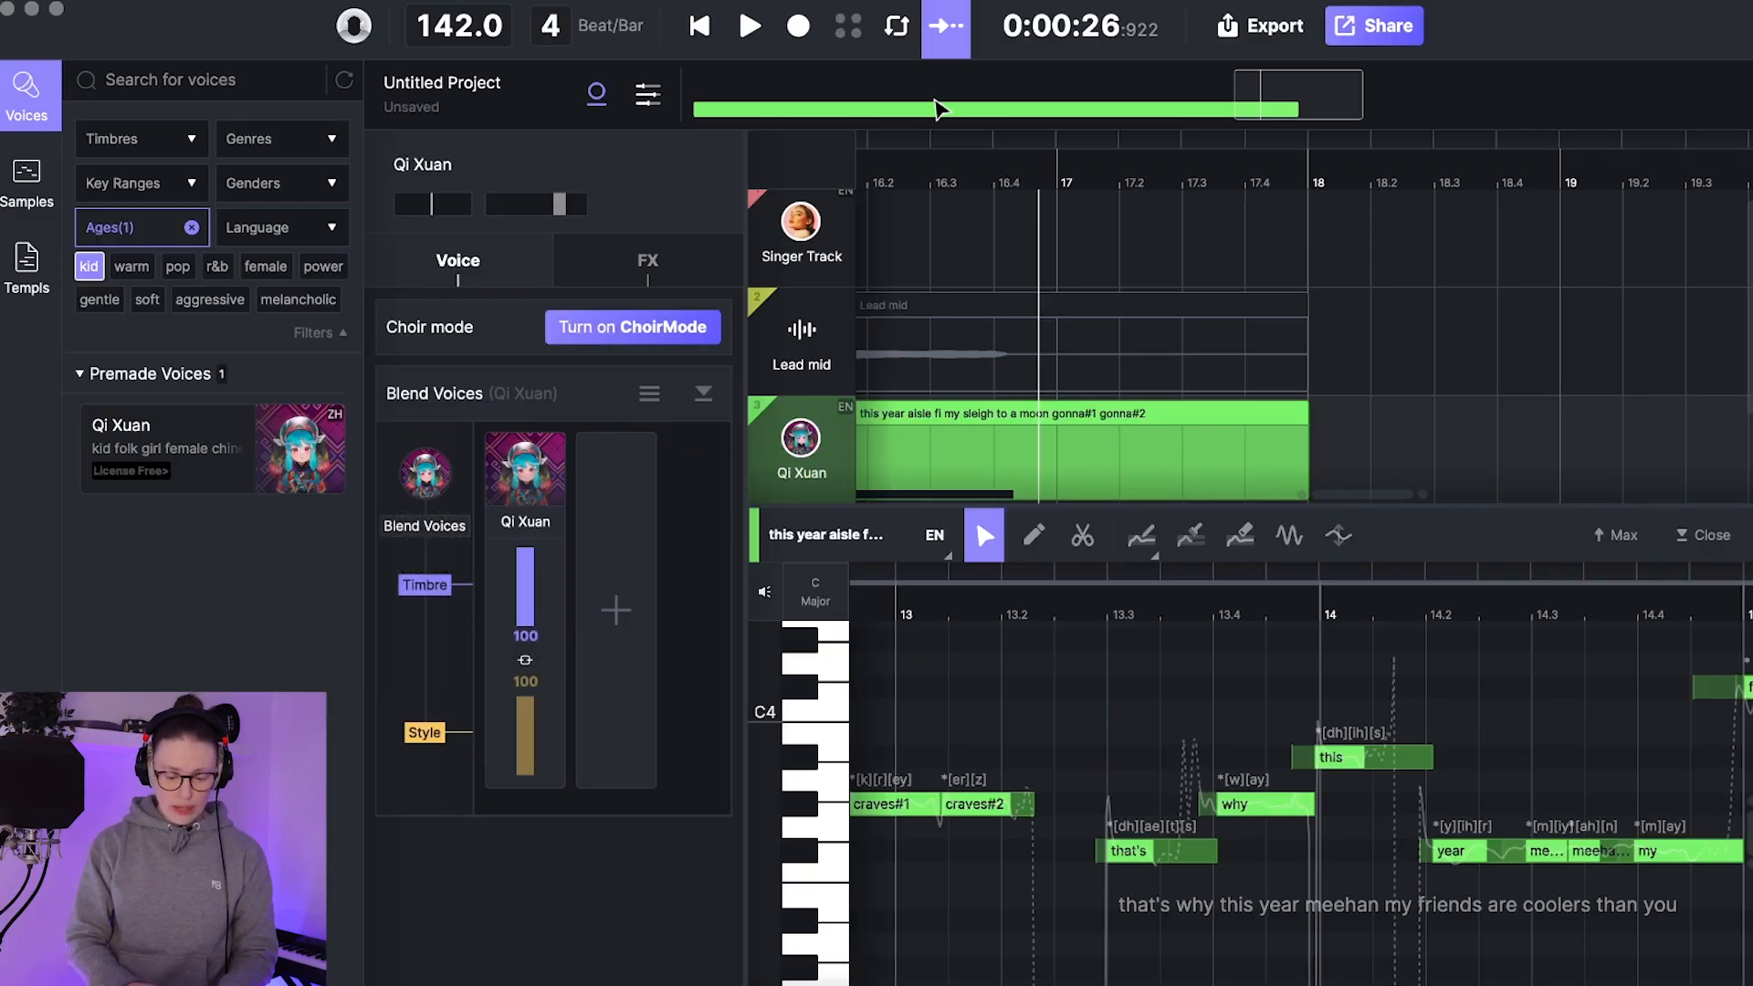
key(space)
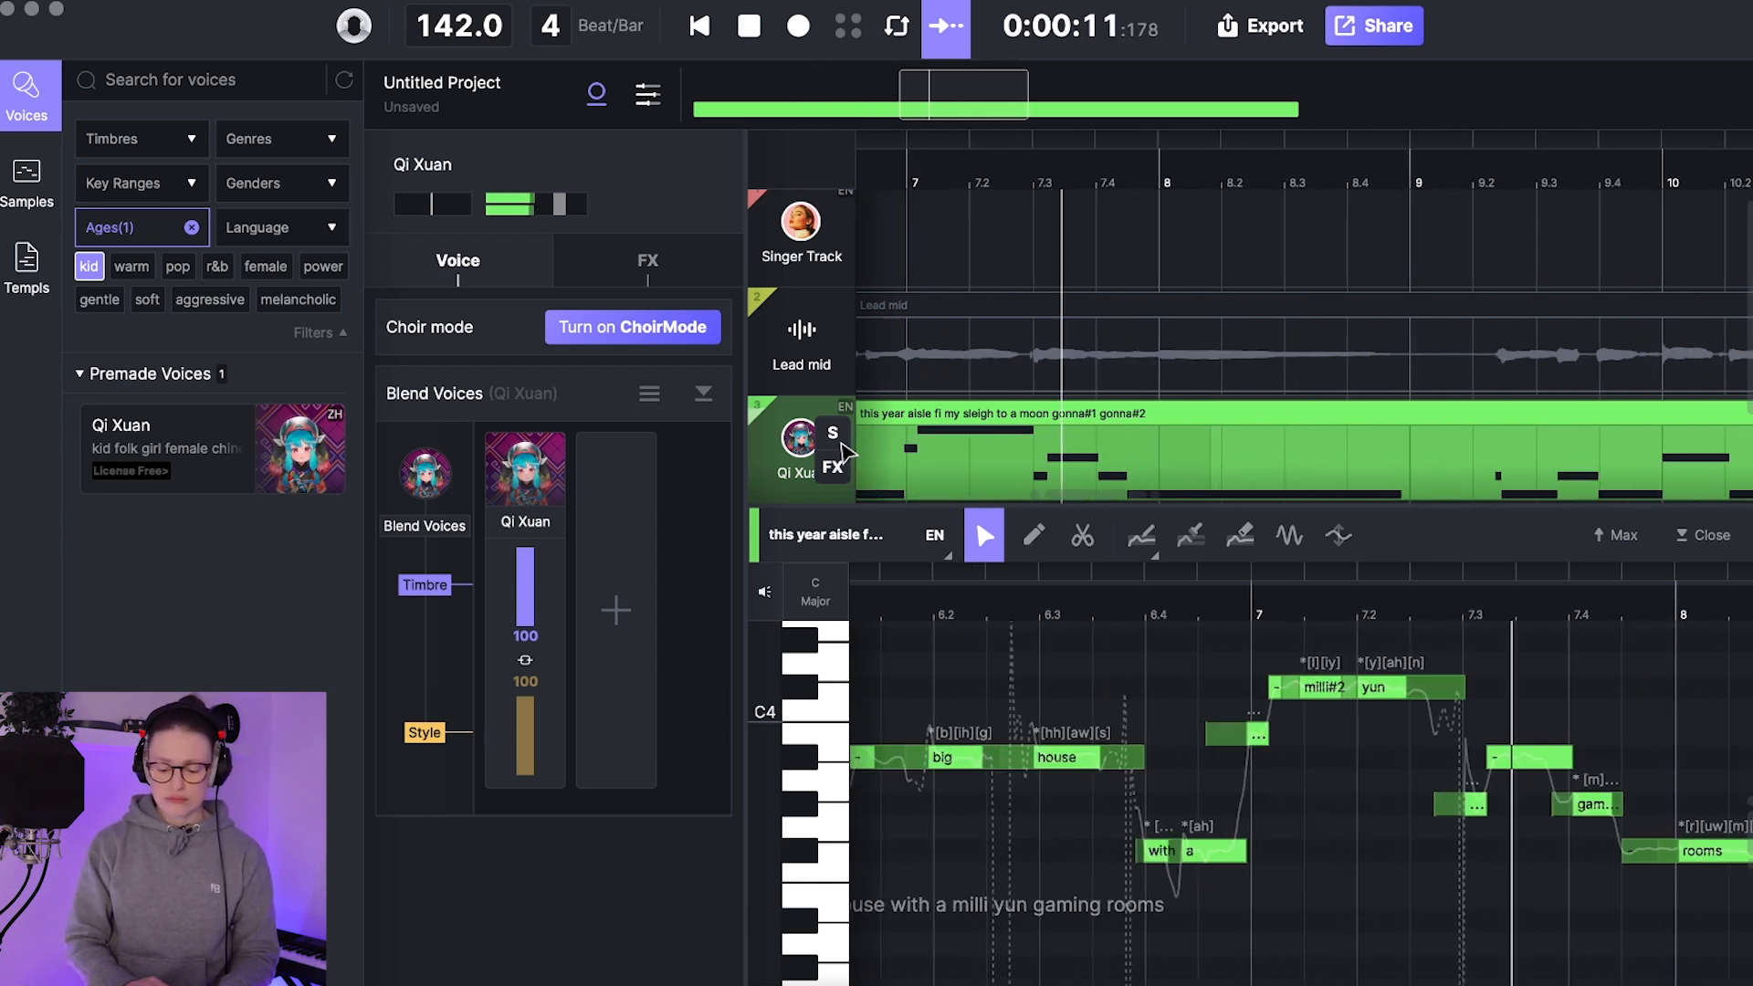
Step: Stop playback, transpose all notes of the Qi Xuan clip up one octave and play the clip
key(space)
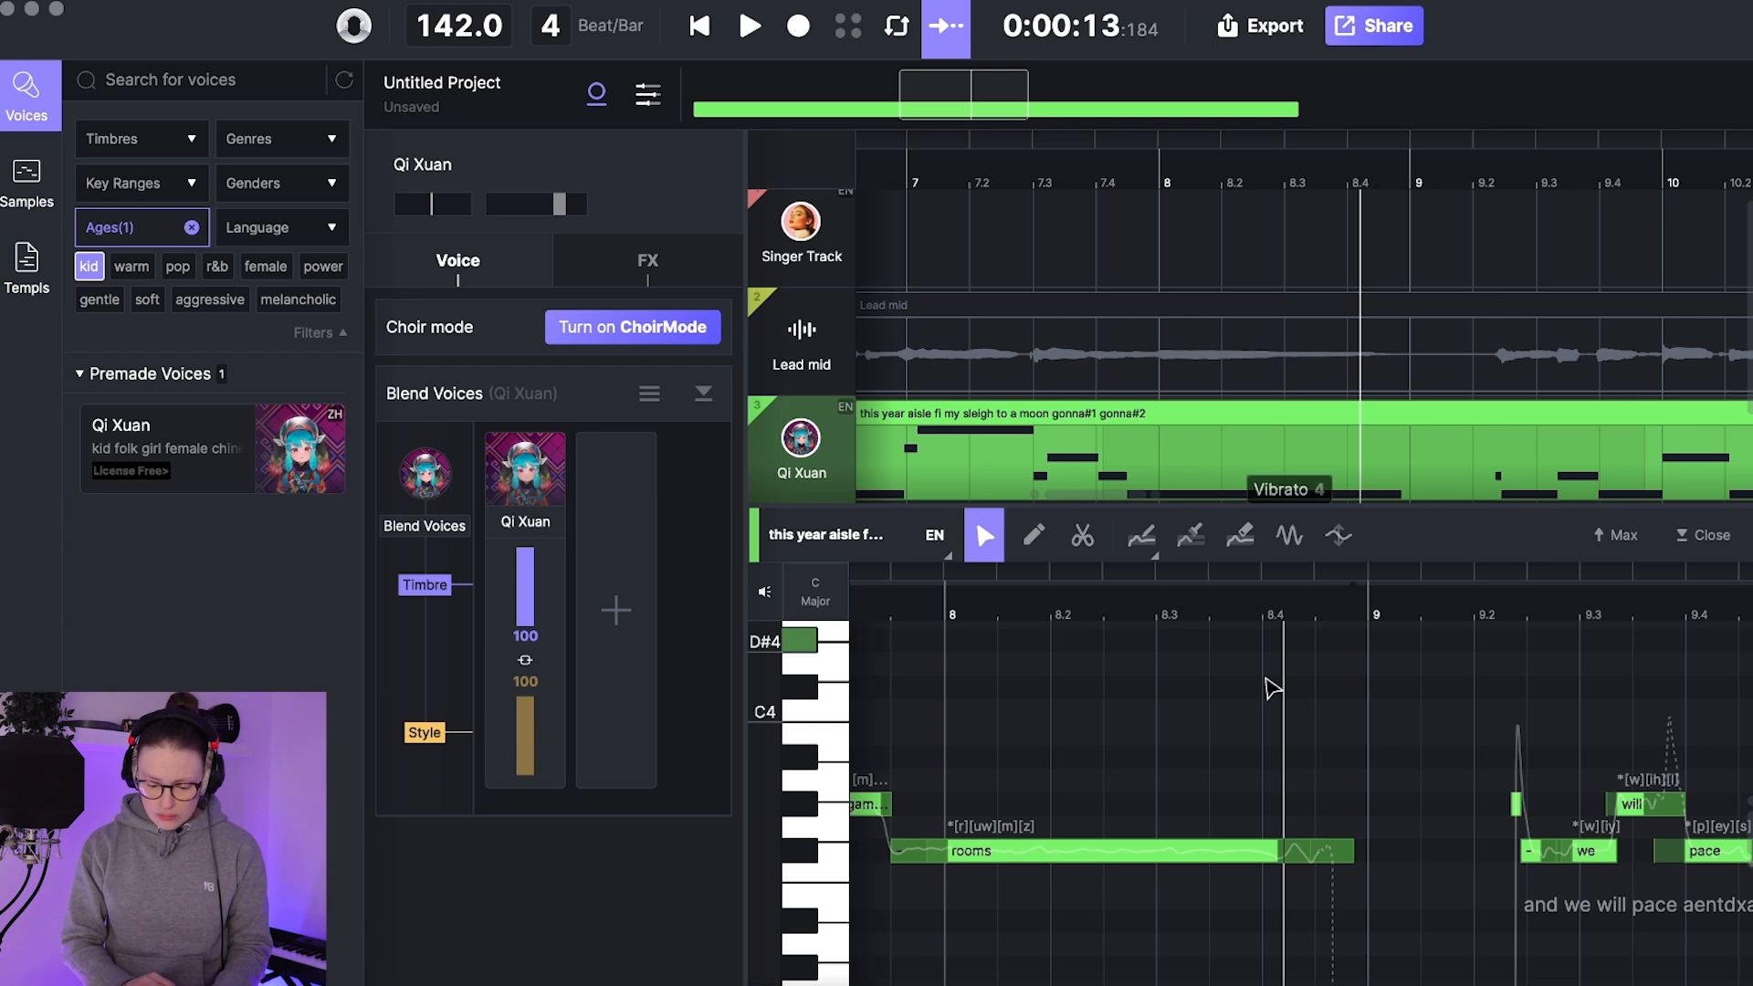
click(1158, 718)
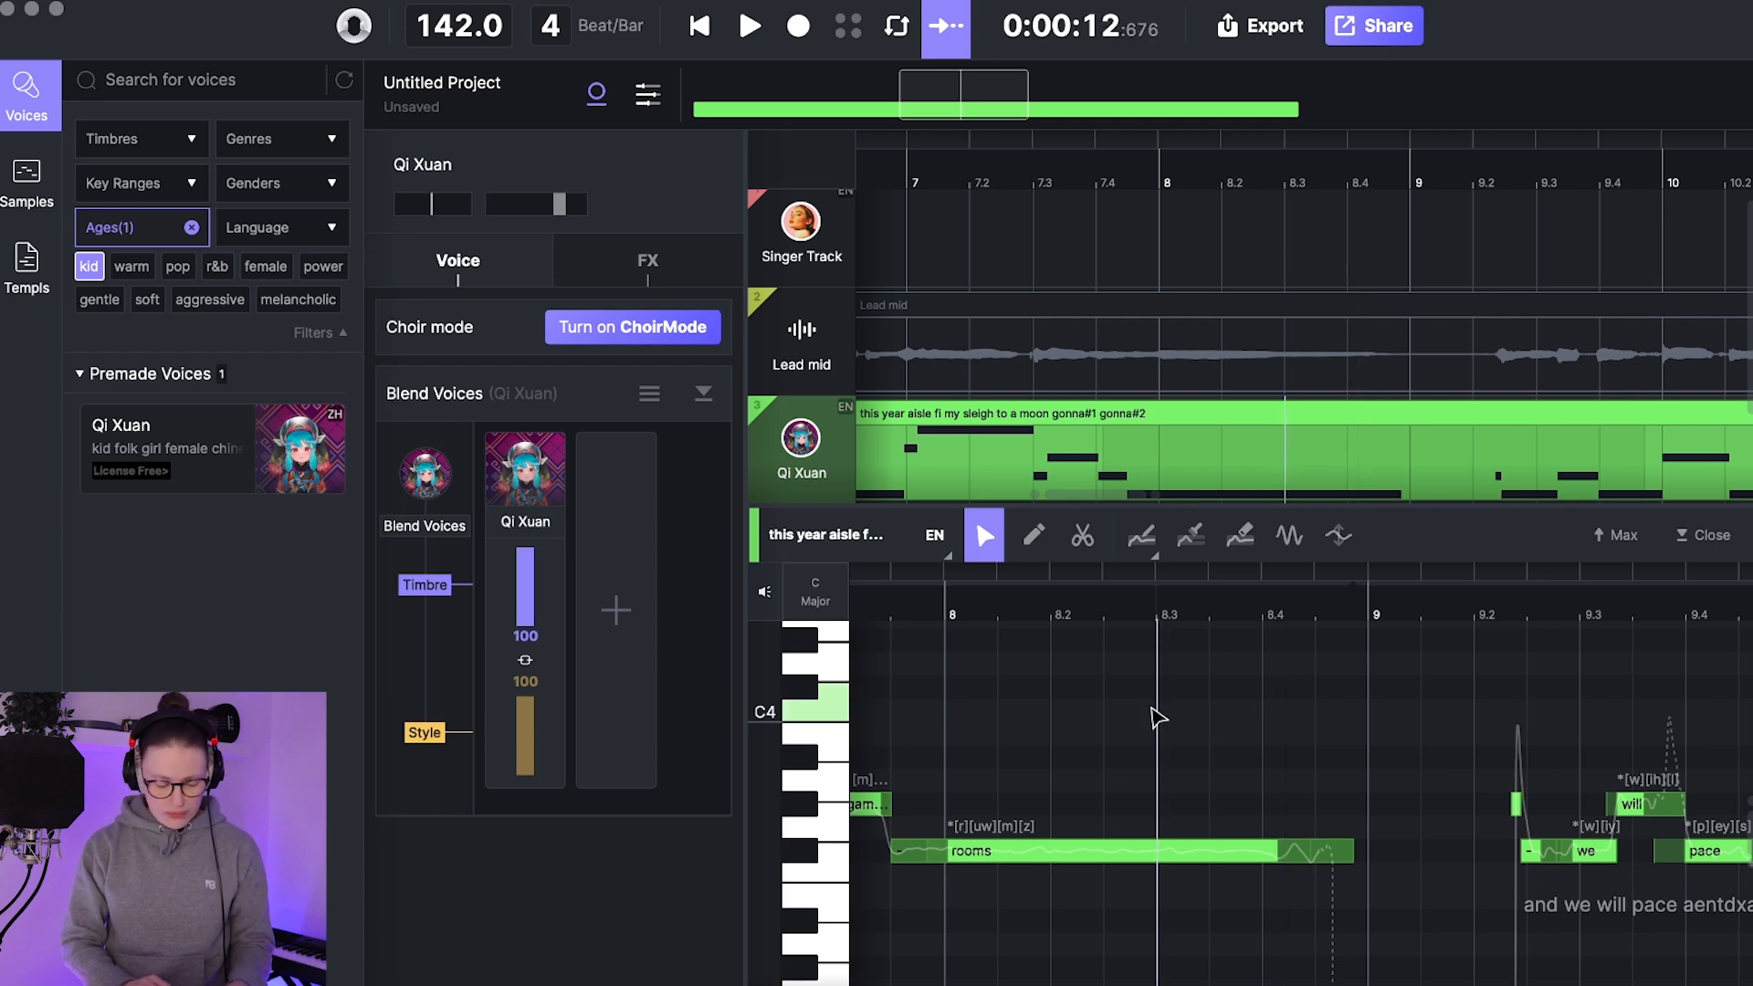
key(super+a)
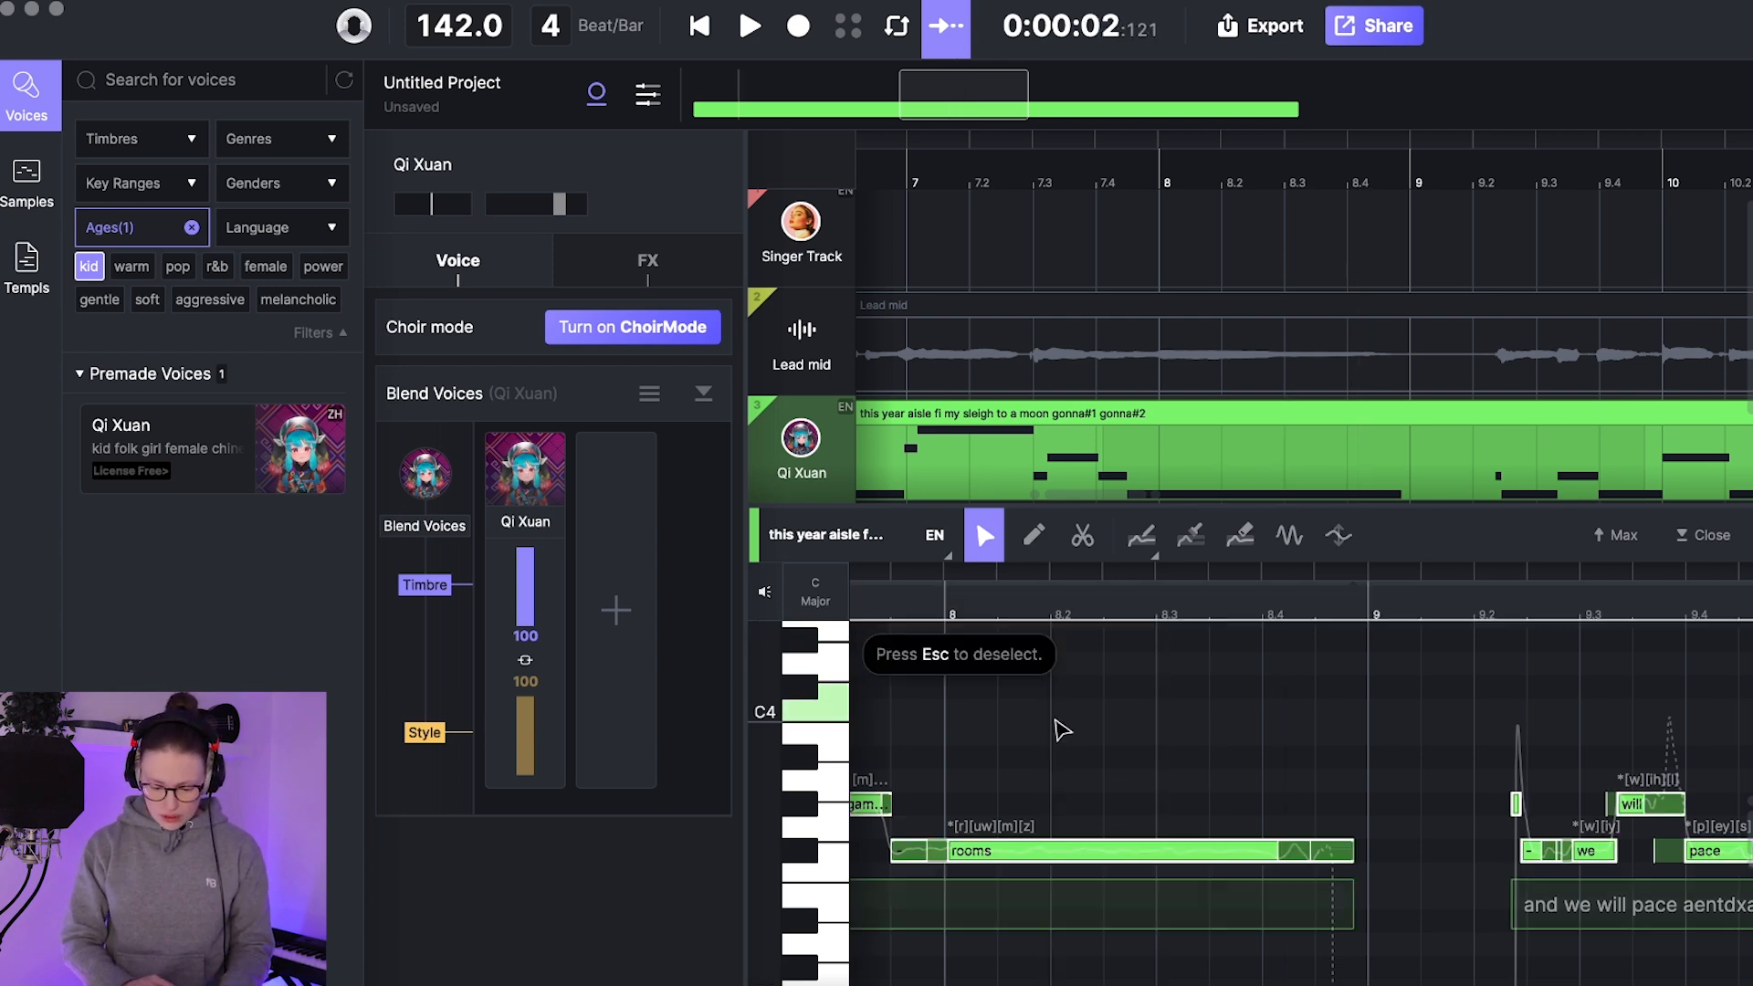
key(shift+Up)
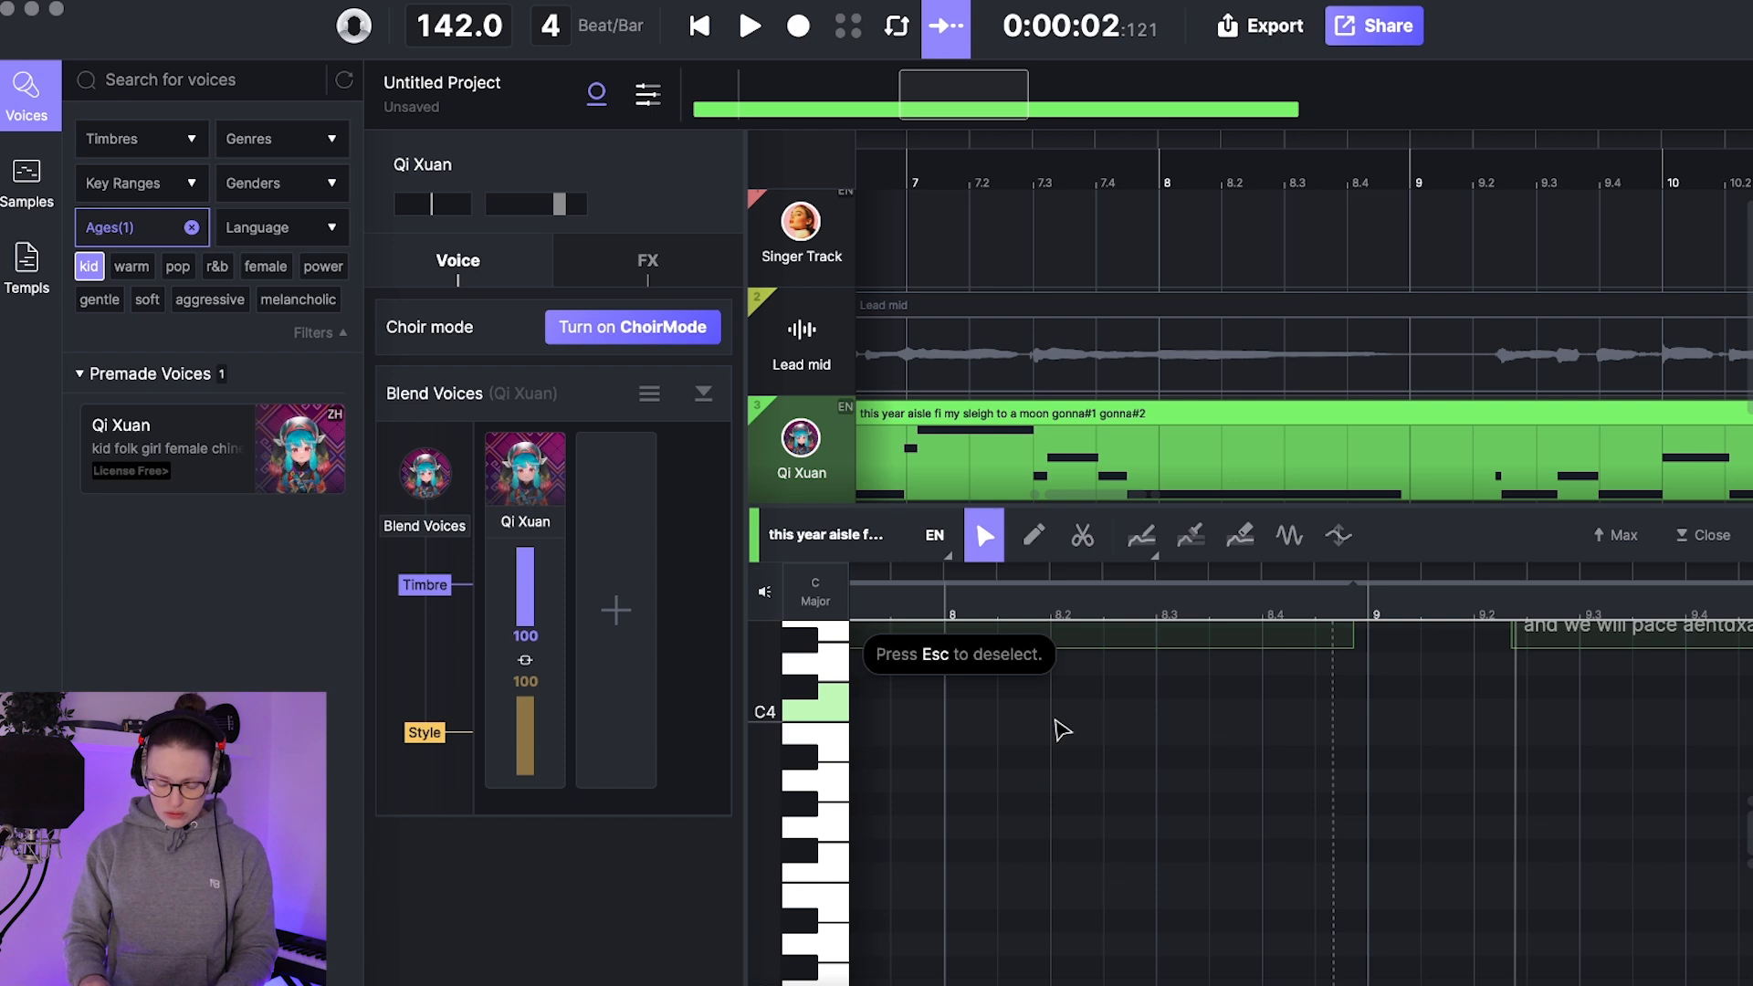
key(space)
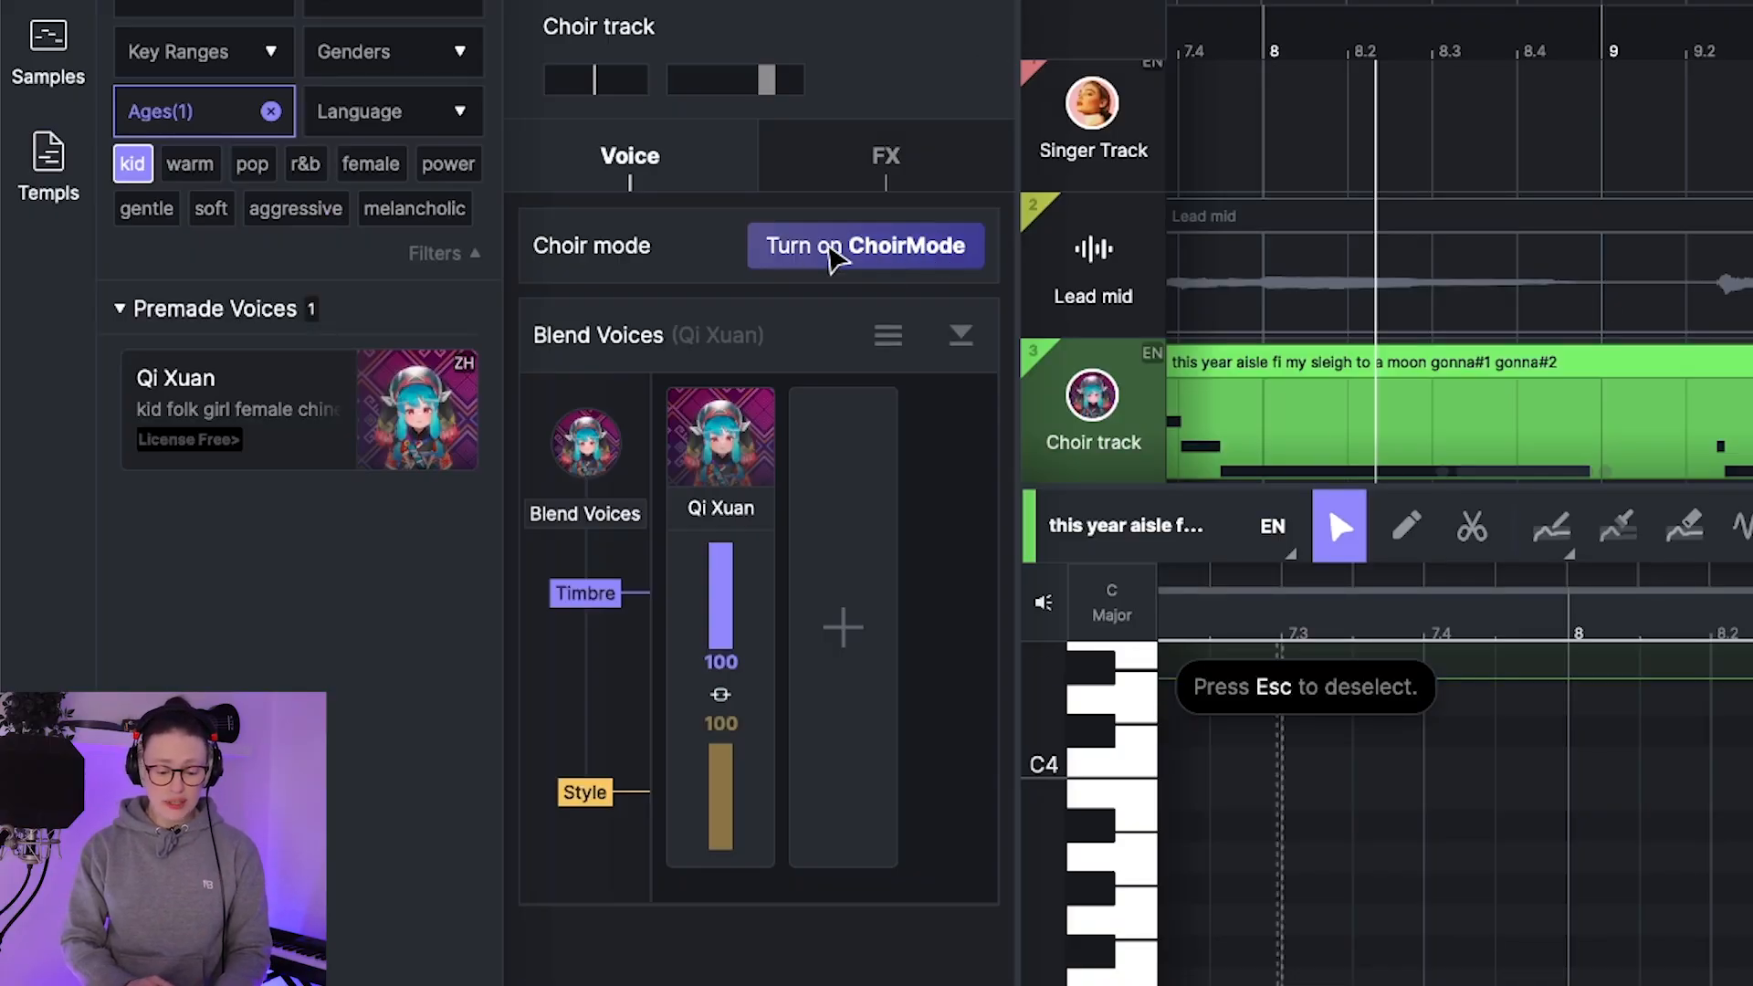
Step: Turn on choir mode for the Qi Xuan track and add three more singers
click(831, 248)
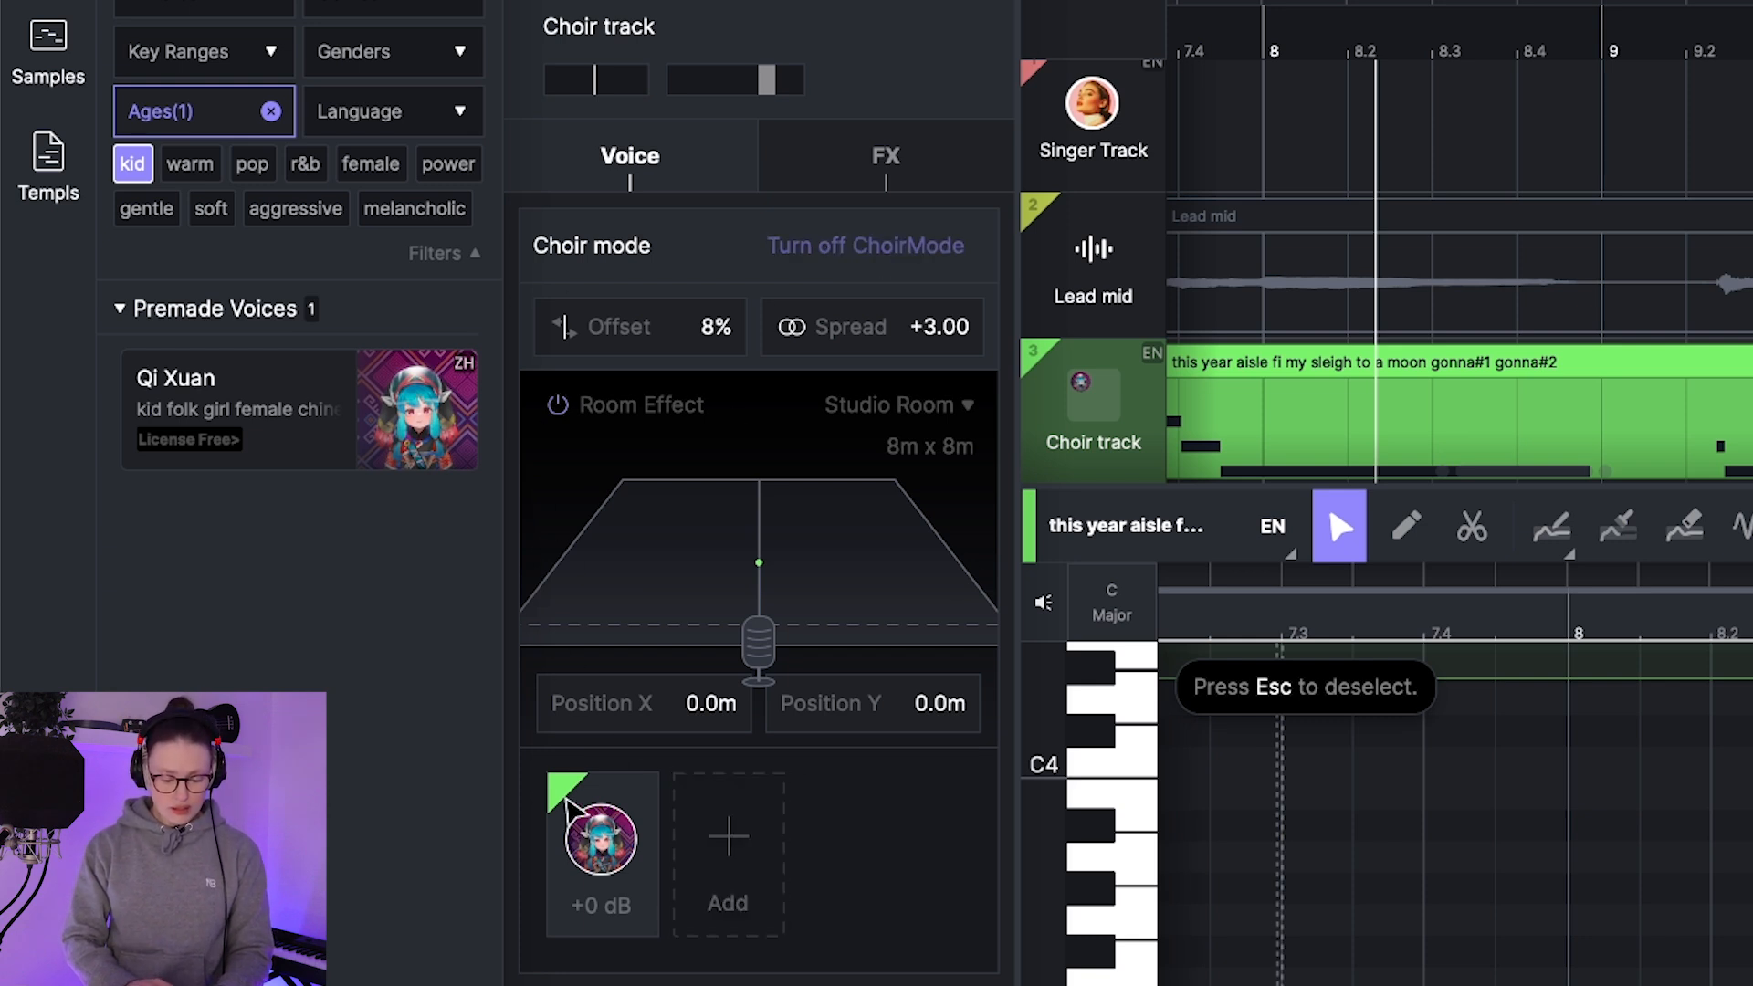
click(727, 858)
click(854, 844)
click(909, 842)
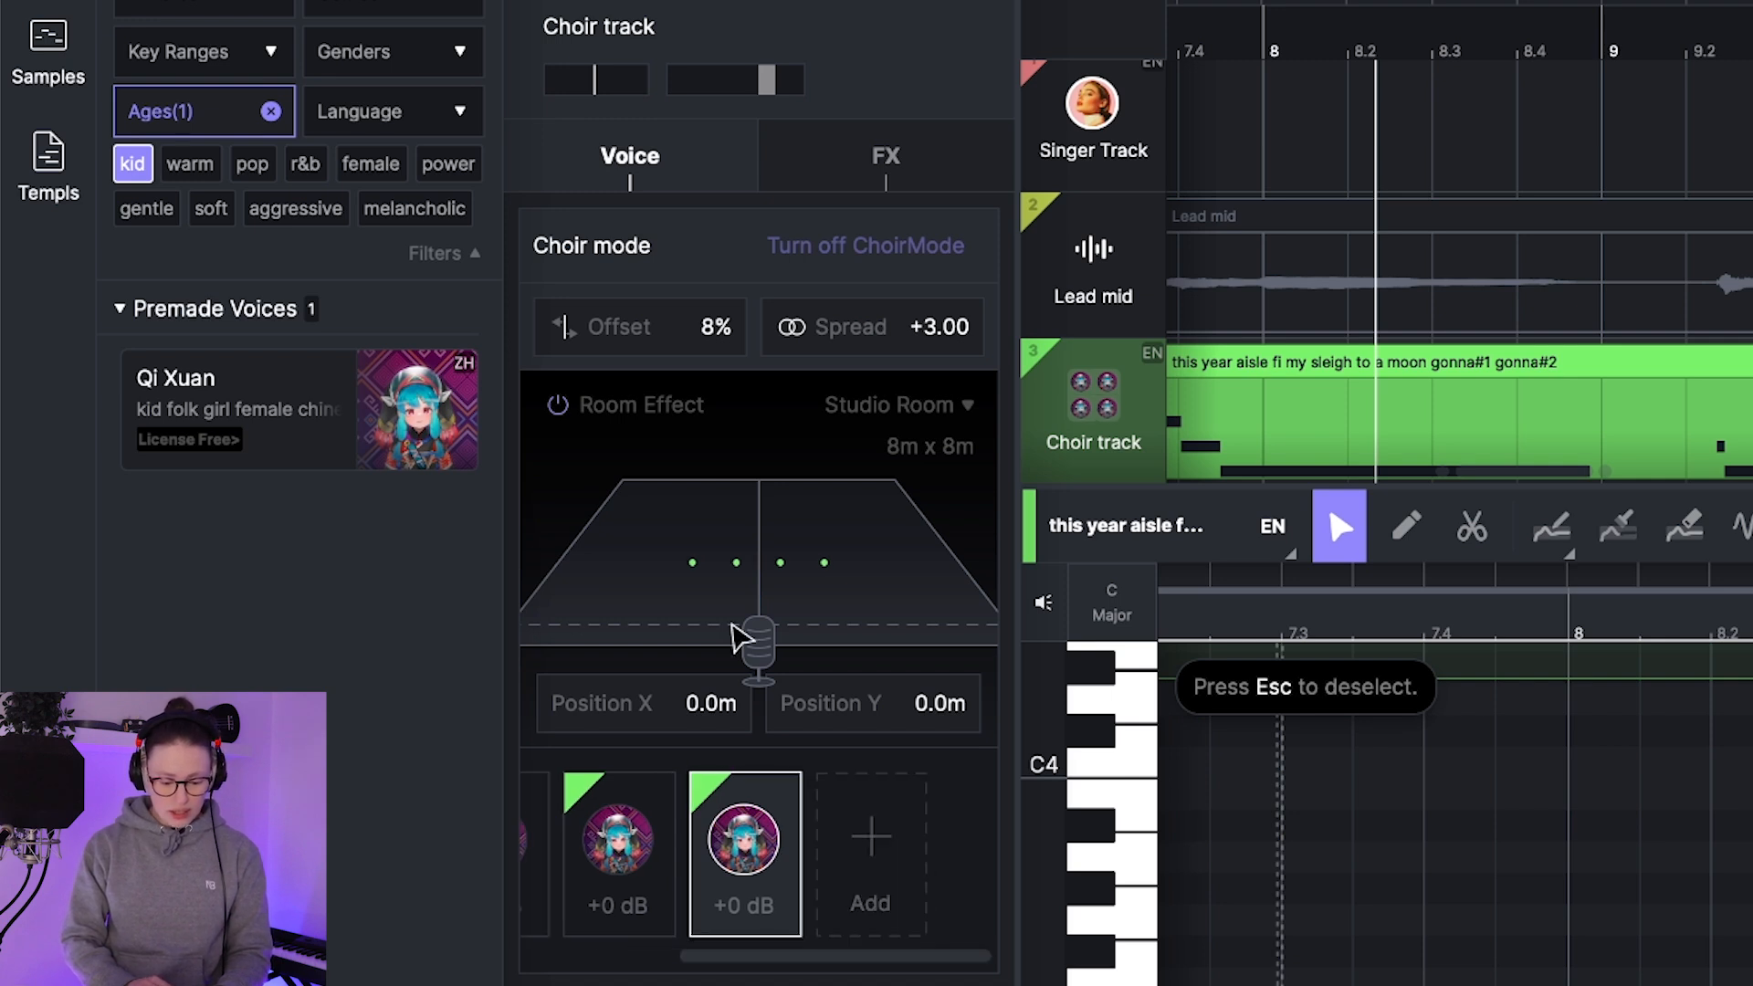
Step: Set the choir's spread to +10.00 and place the group at Position X 0.0 m, Position Y -0.1 m
mouse_move(759, 569)
mouse_down()
mouse_move(759, 508)
mouse_move(758, 595)
mouse_move(668, 598)
mouse_move(846, 566)
mouse_move(808, 555)
mouse_move(746, 581)
mouse_up()
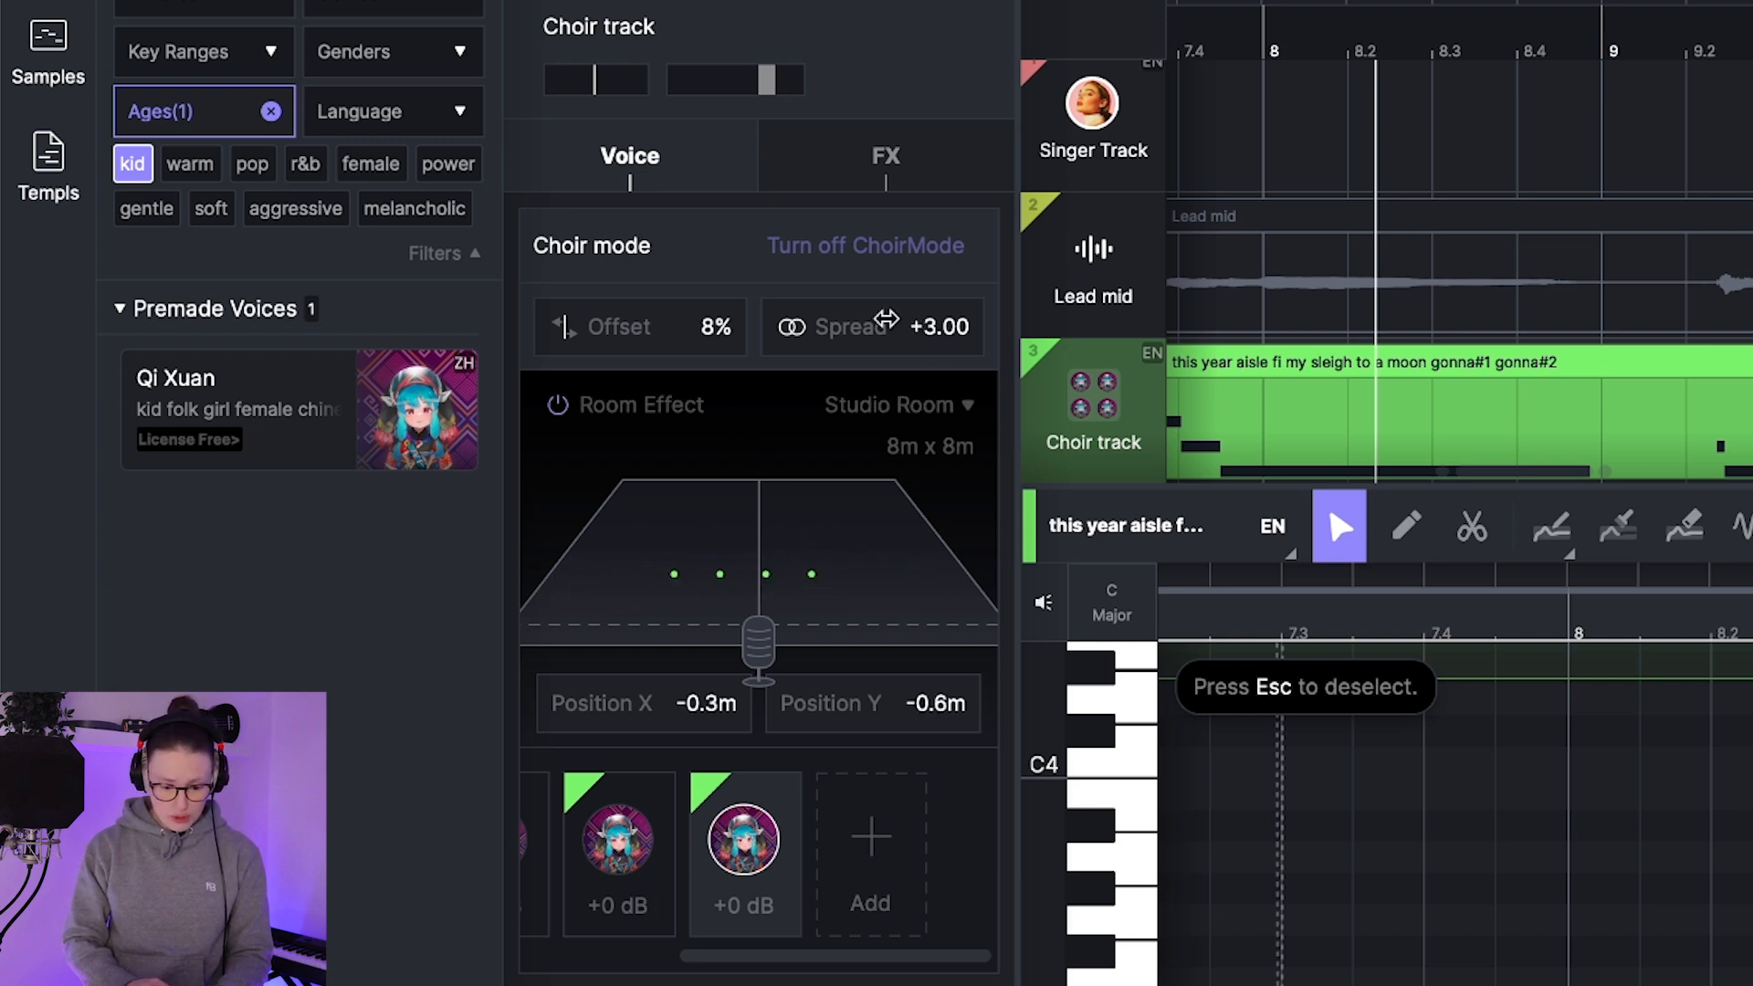
drag(978, 326, 1186, 343)
mouse_move(777, 576)
mouse_down()
mouse_move(800, 509)
mouse_move(794, 569)
mouse_up()
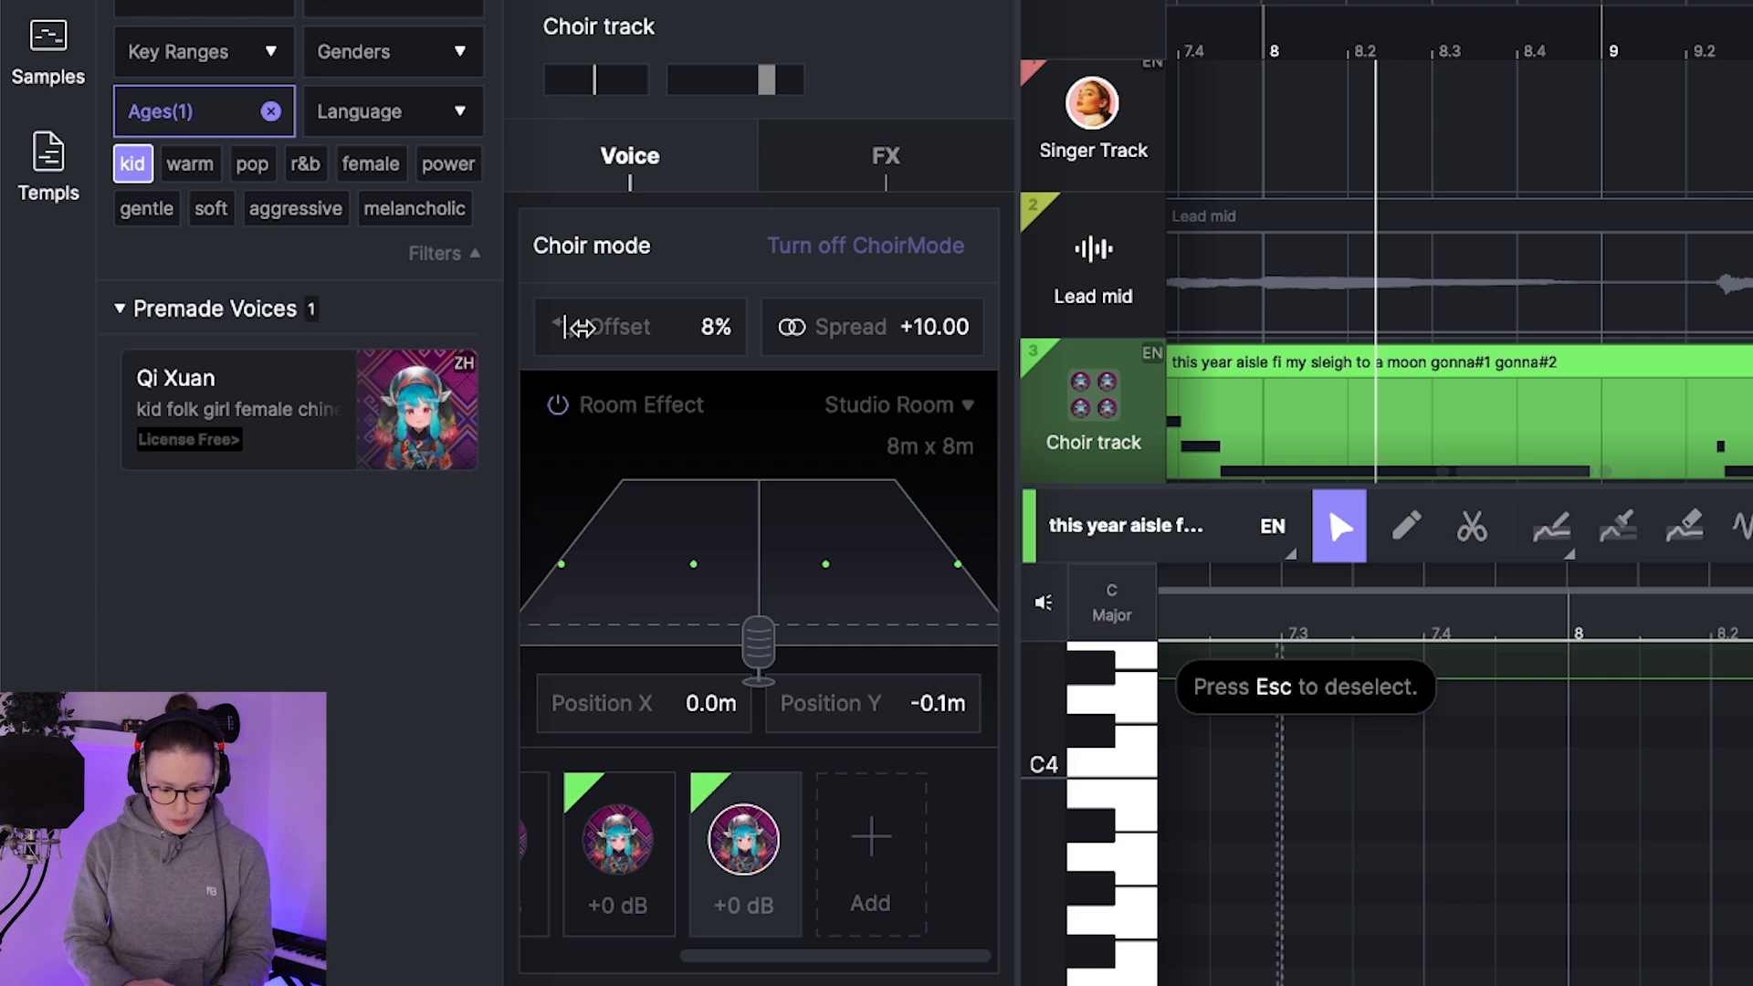
Step: Review the choir track's vocal effects and set the last two singers' levels to -1.4 dB and +4.6 dB
click(886, 155)
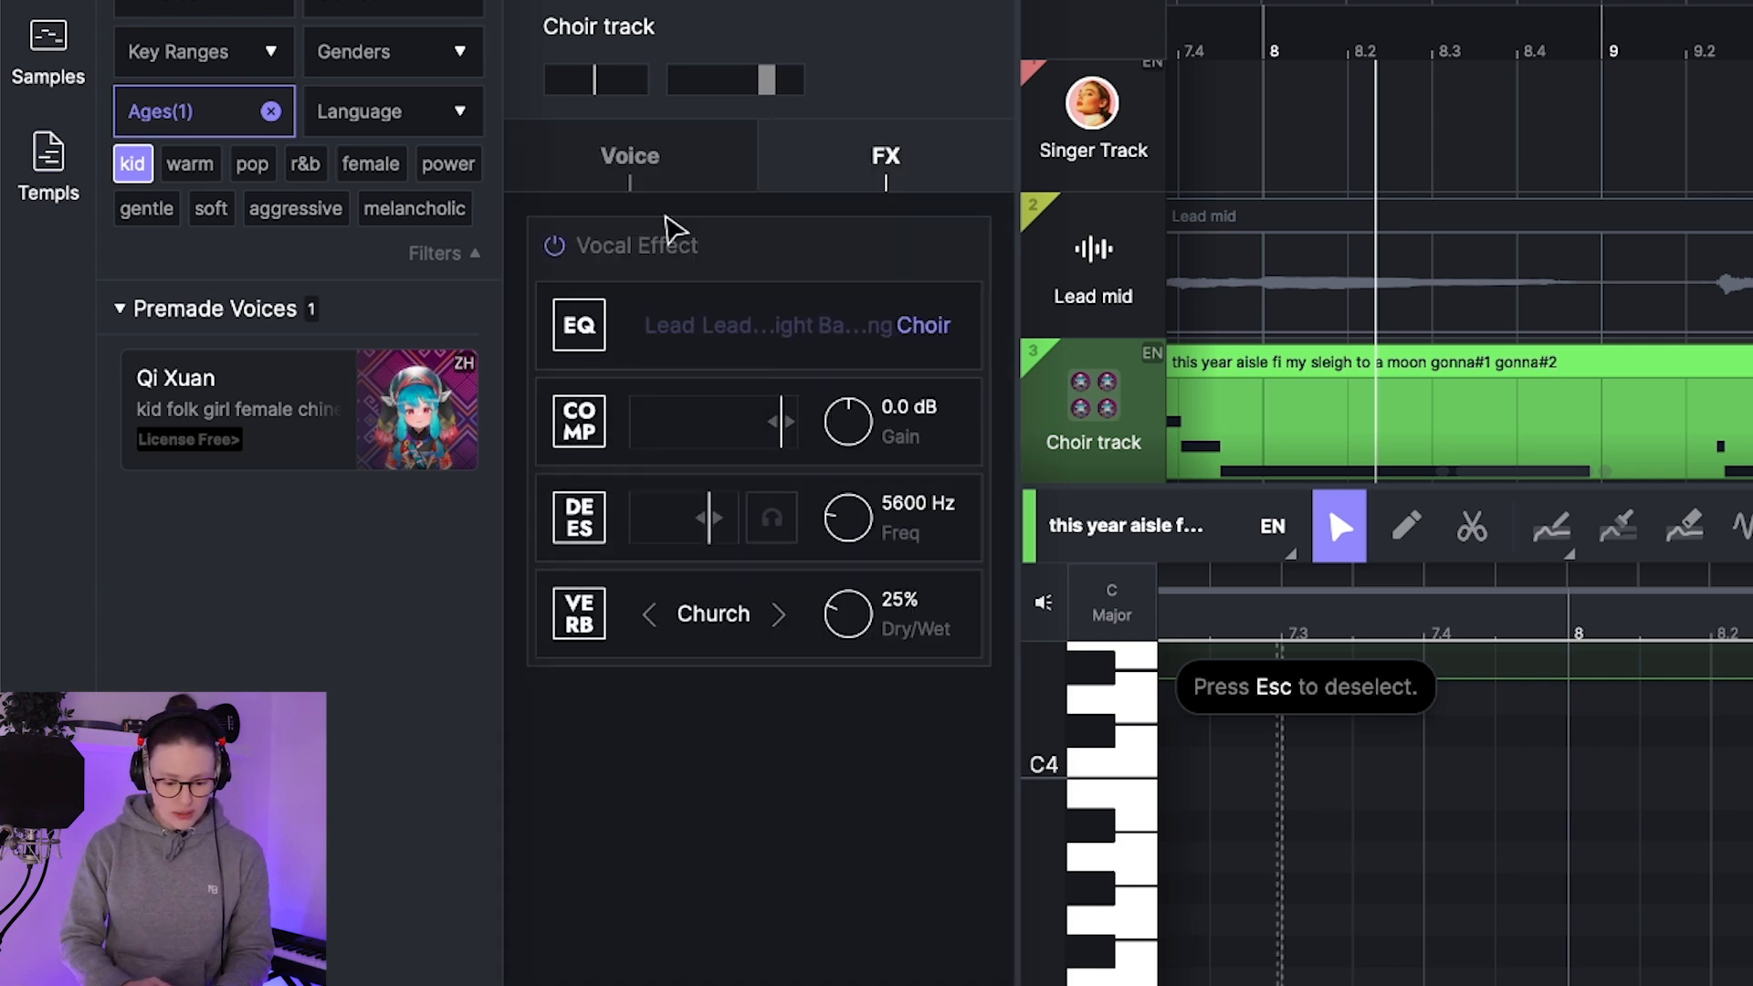
click(589, 157)
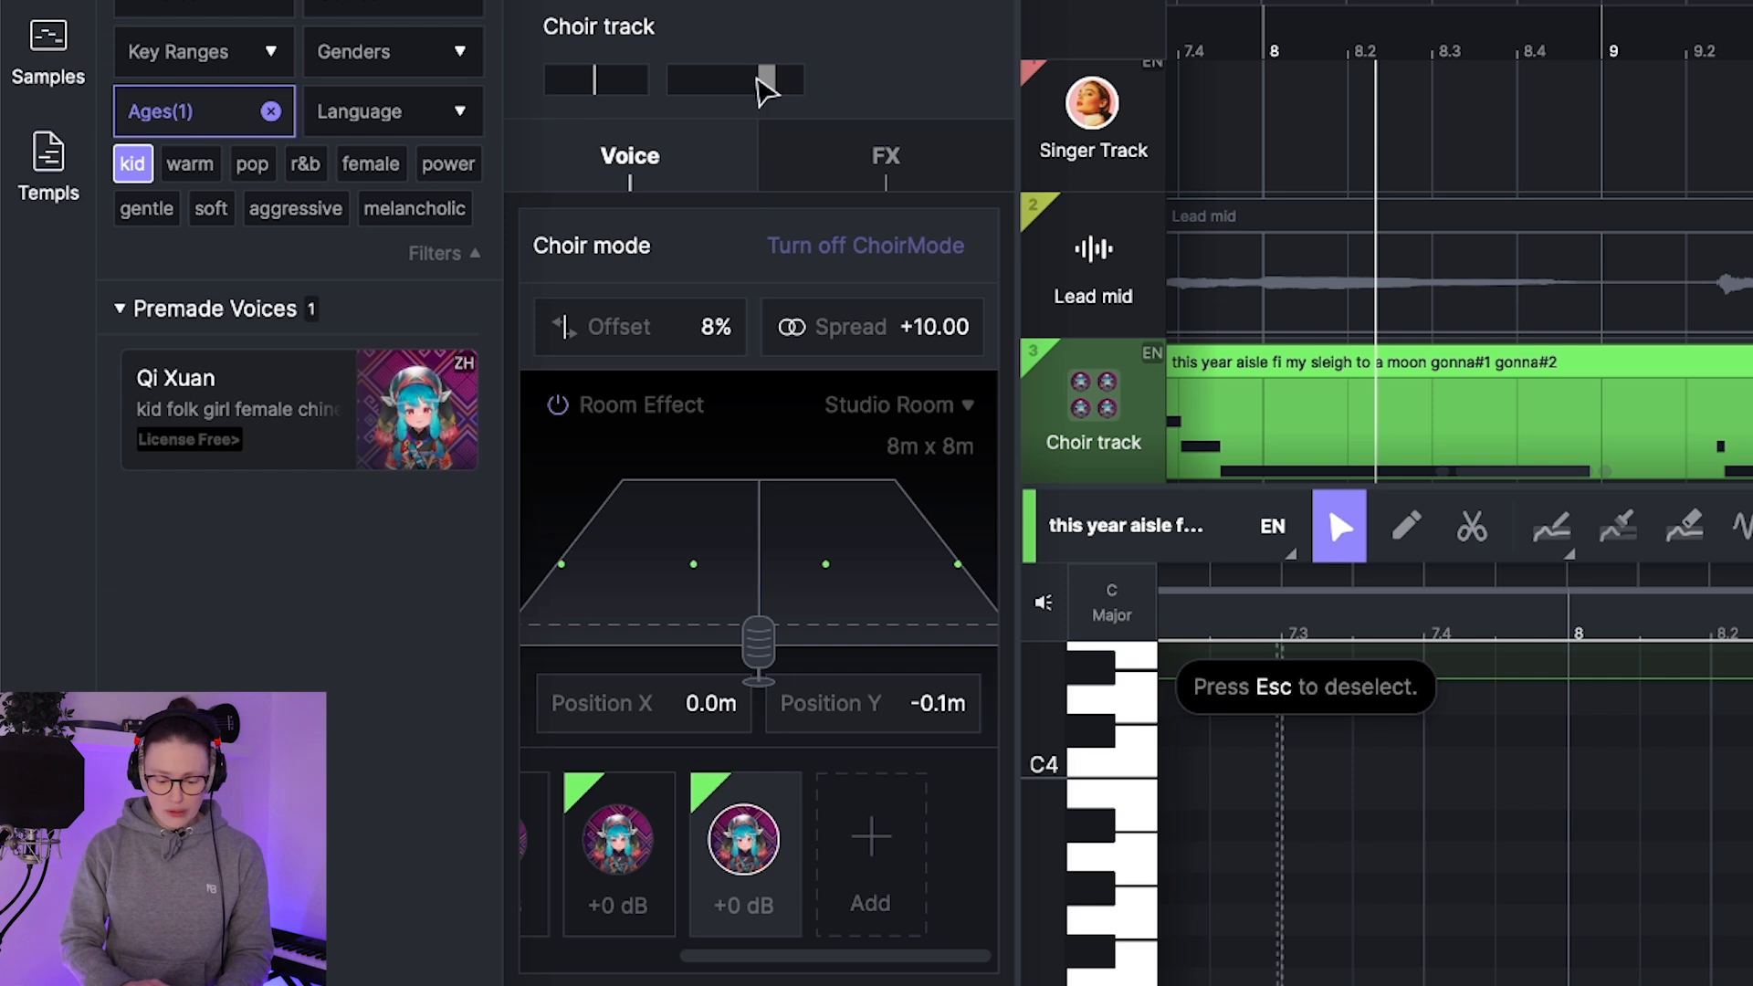
mouse_move(1077, 434)
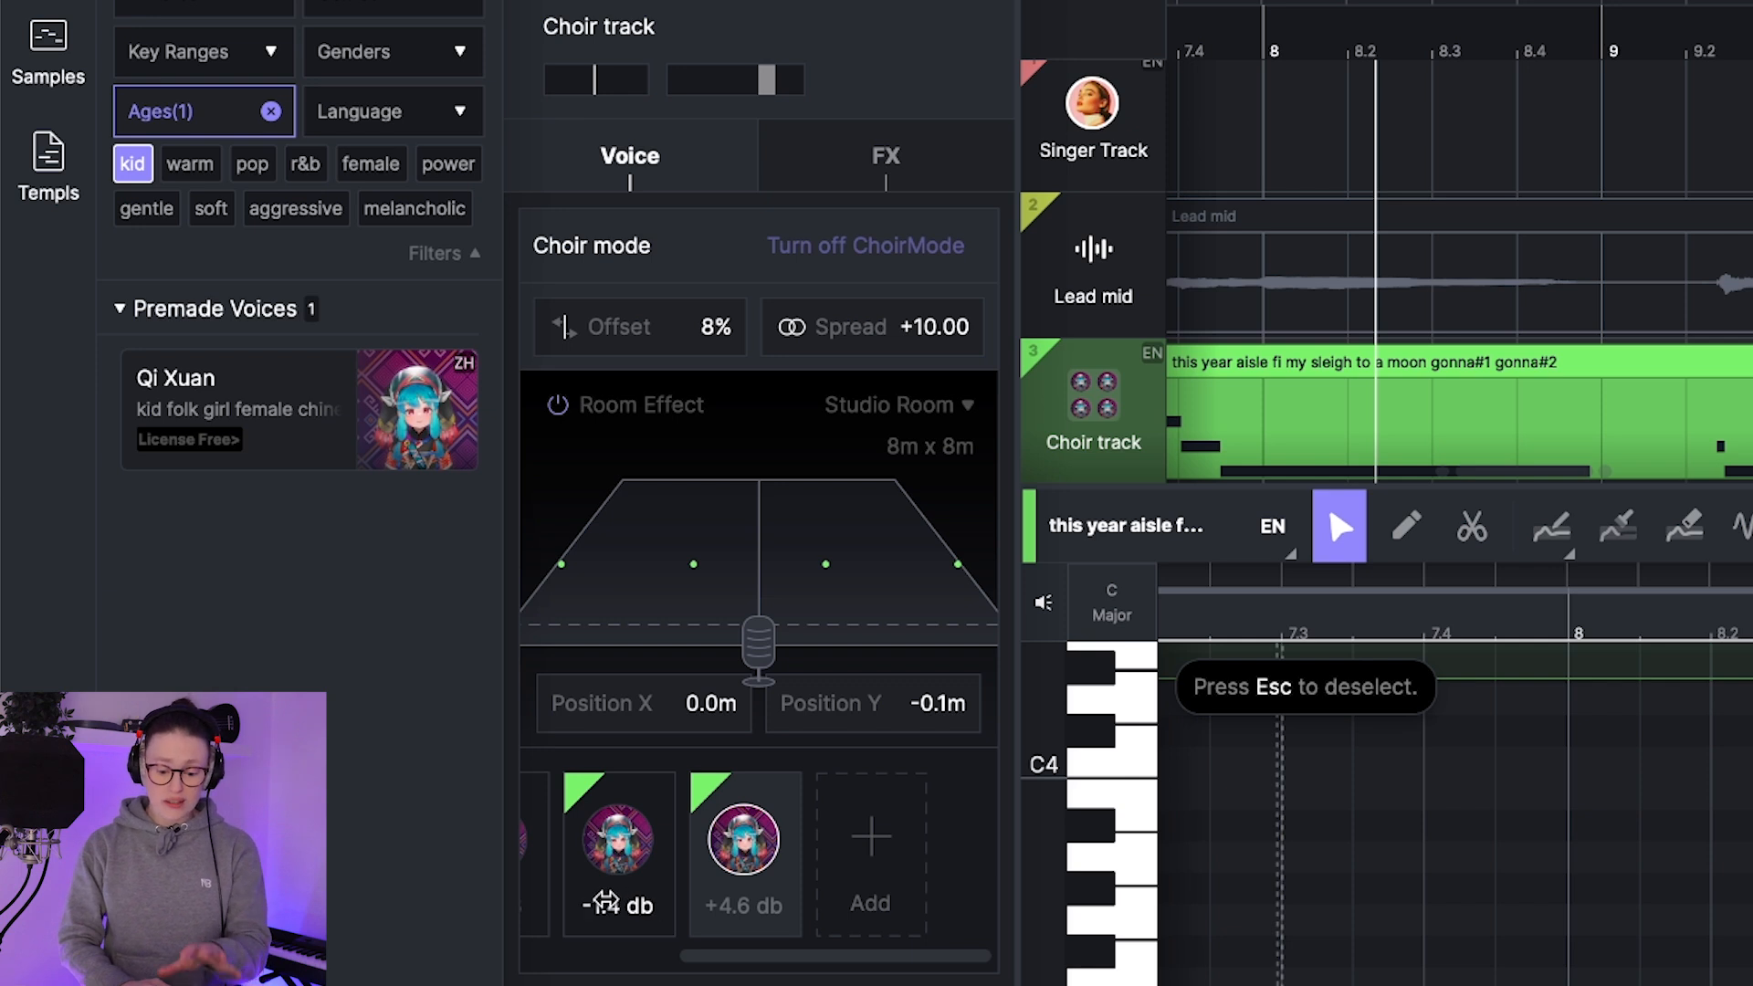
scroll(740, 877, left, 5)
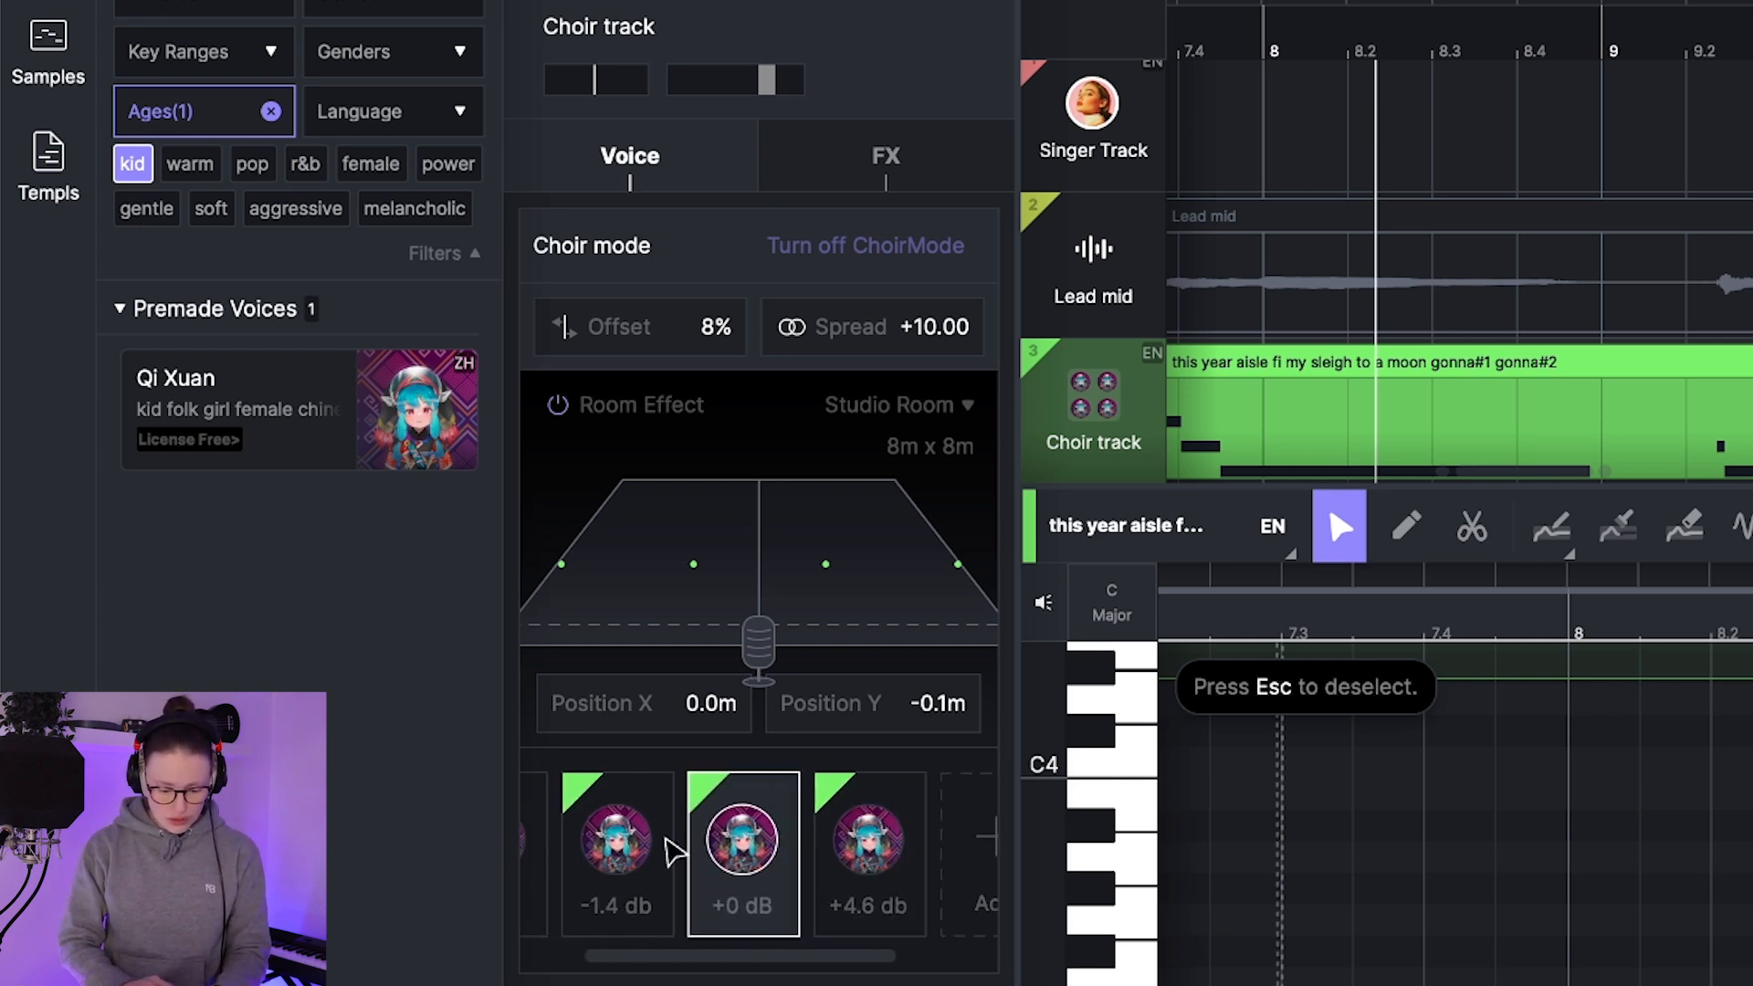
scroll(665, 834, right, 3)
Step: Add a fifth singer to the choir, and bring Qi Xuan from the voice library into the next free slot
click(872, 836)
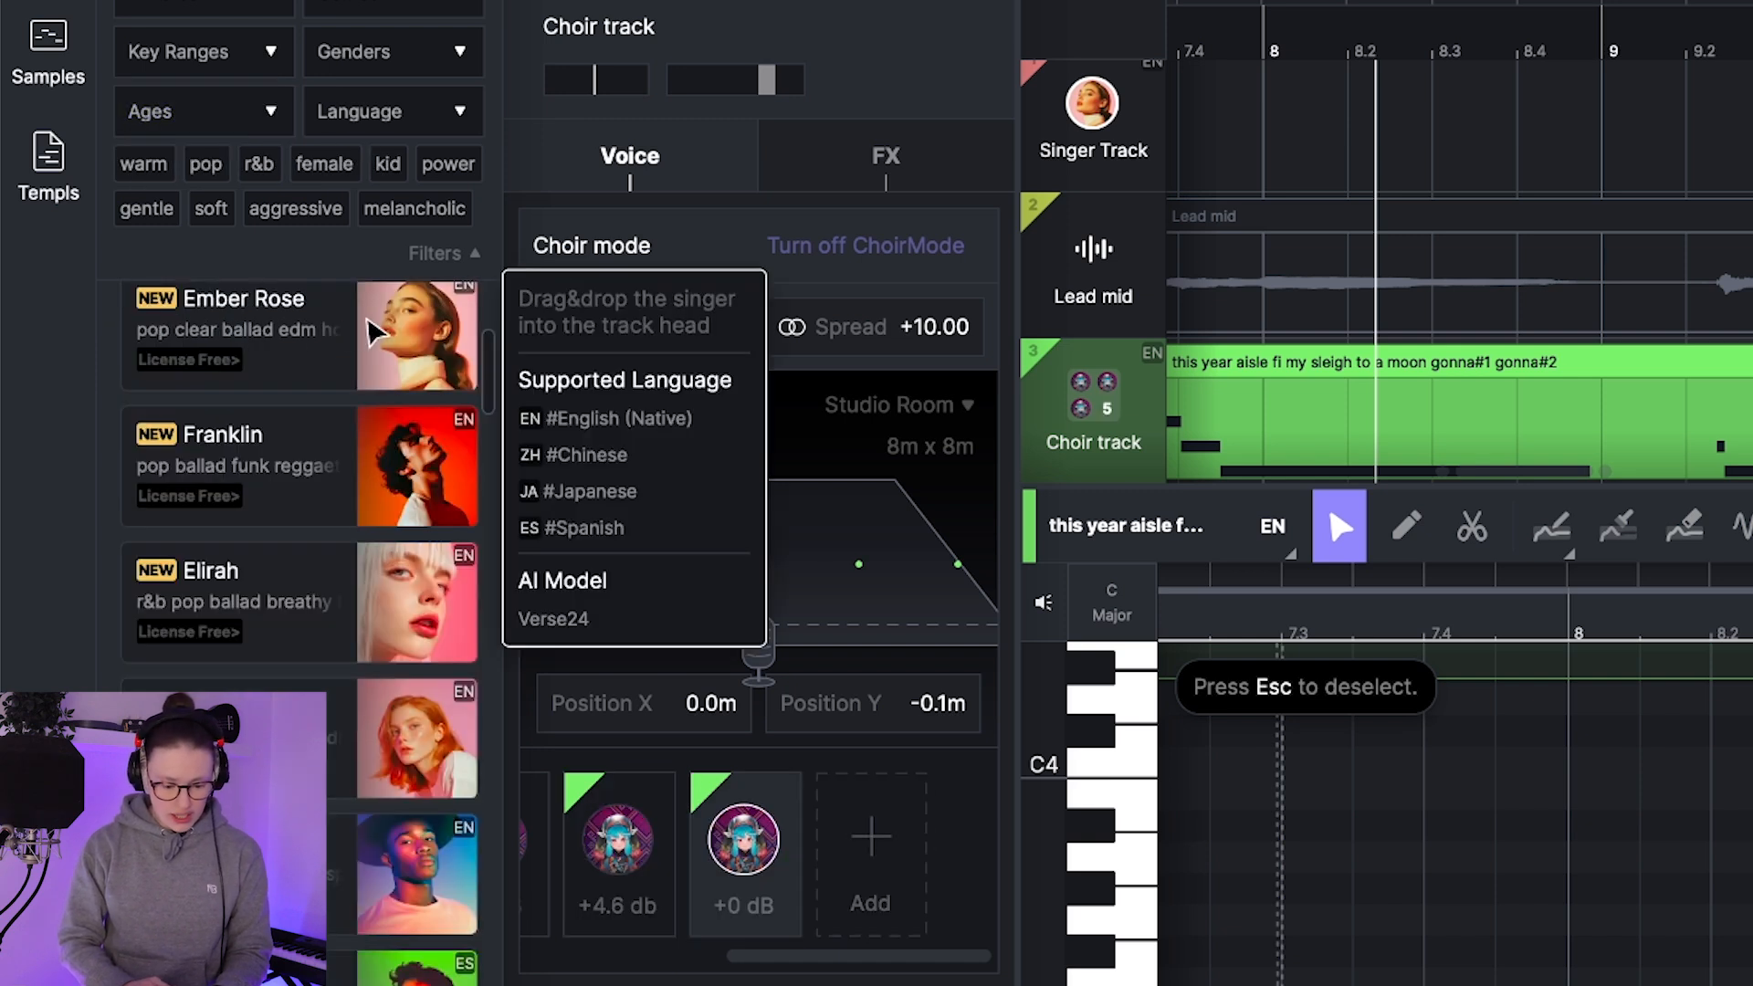
drag(374, 333, 872, 877)
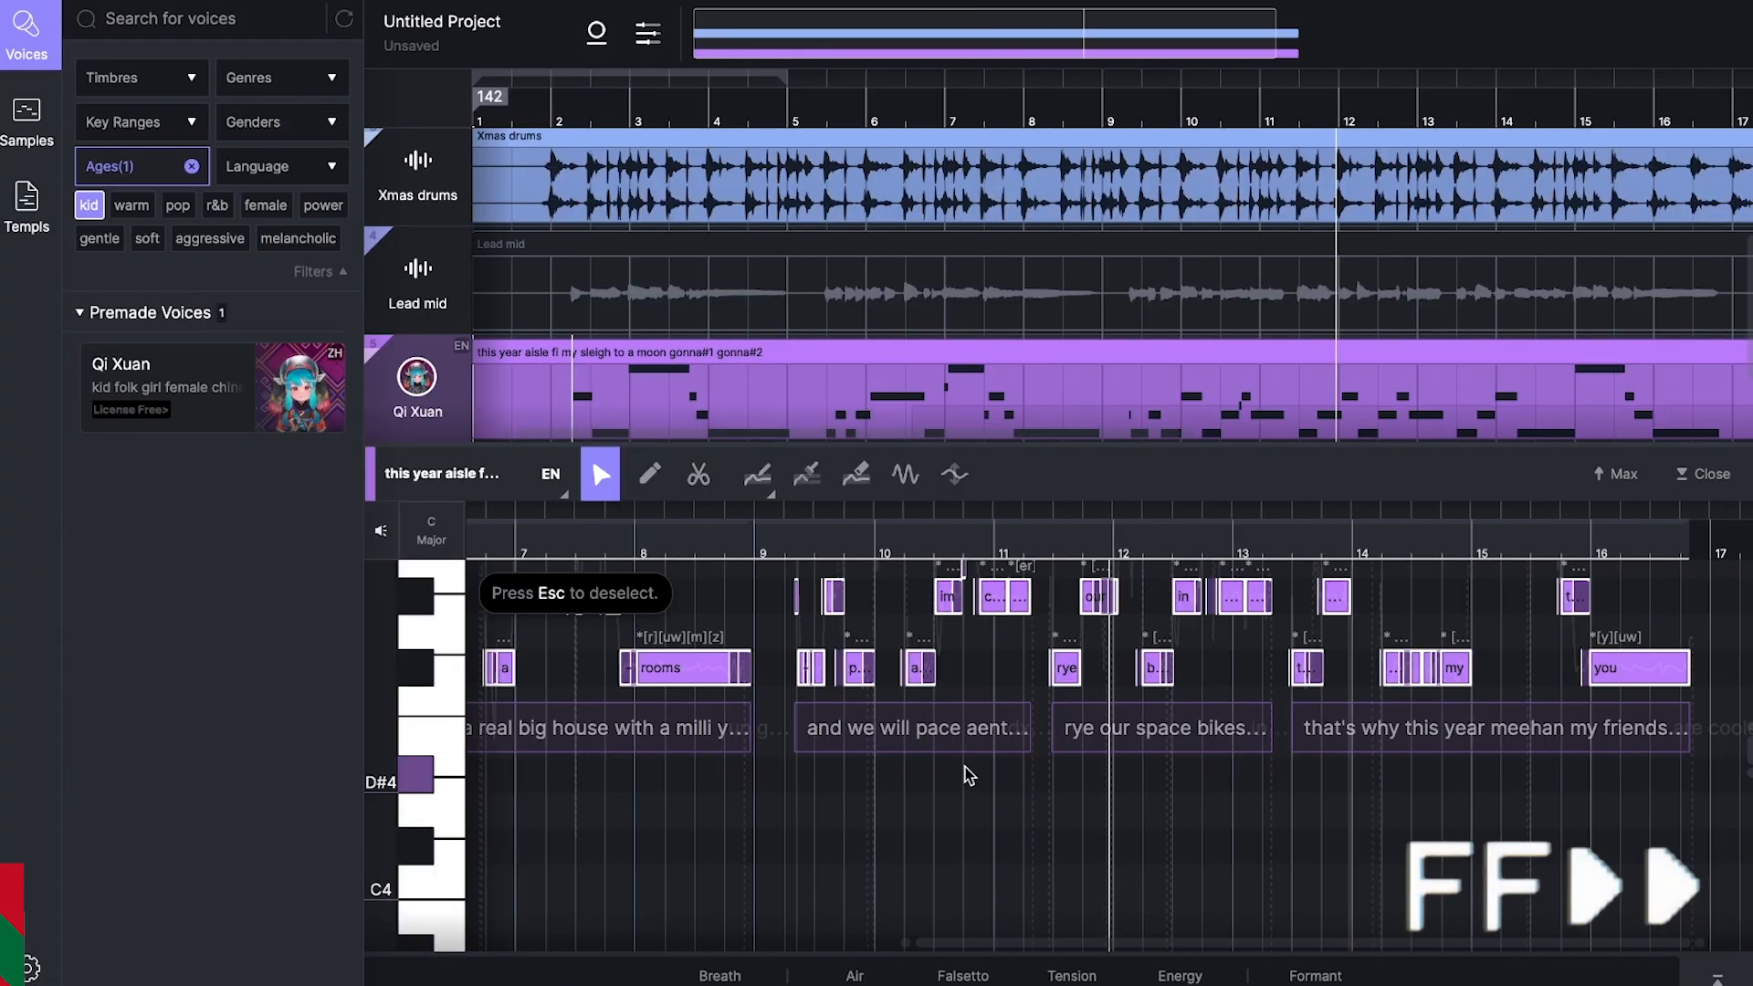
Step: Replace the misheard words after "and we will" with "play santa simulator" and play the clip from about bar 10.4
double_click(913, 728)
text(play santa simulator)
key(Return)
click(704, 555)
click(1032, 658)
click(594, 553)
key(space)
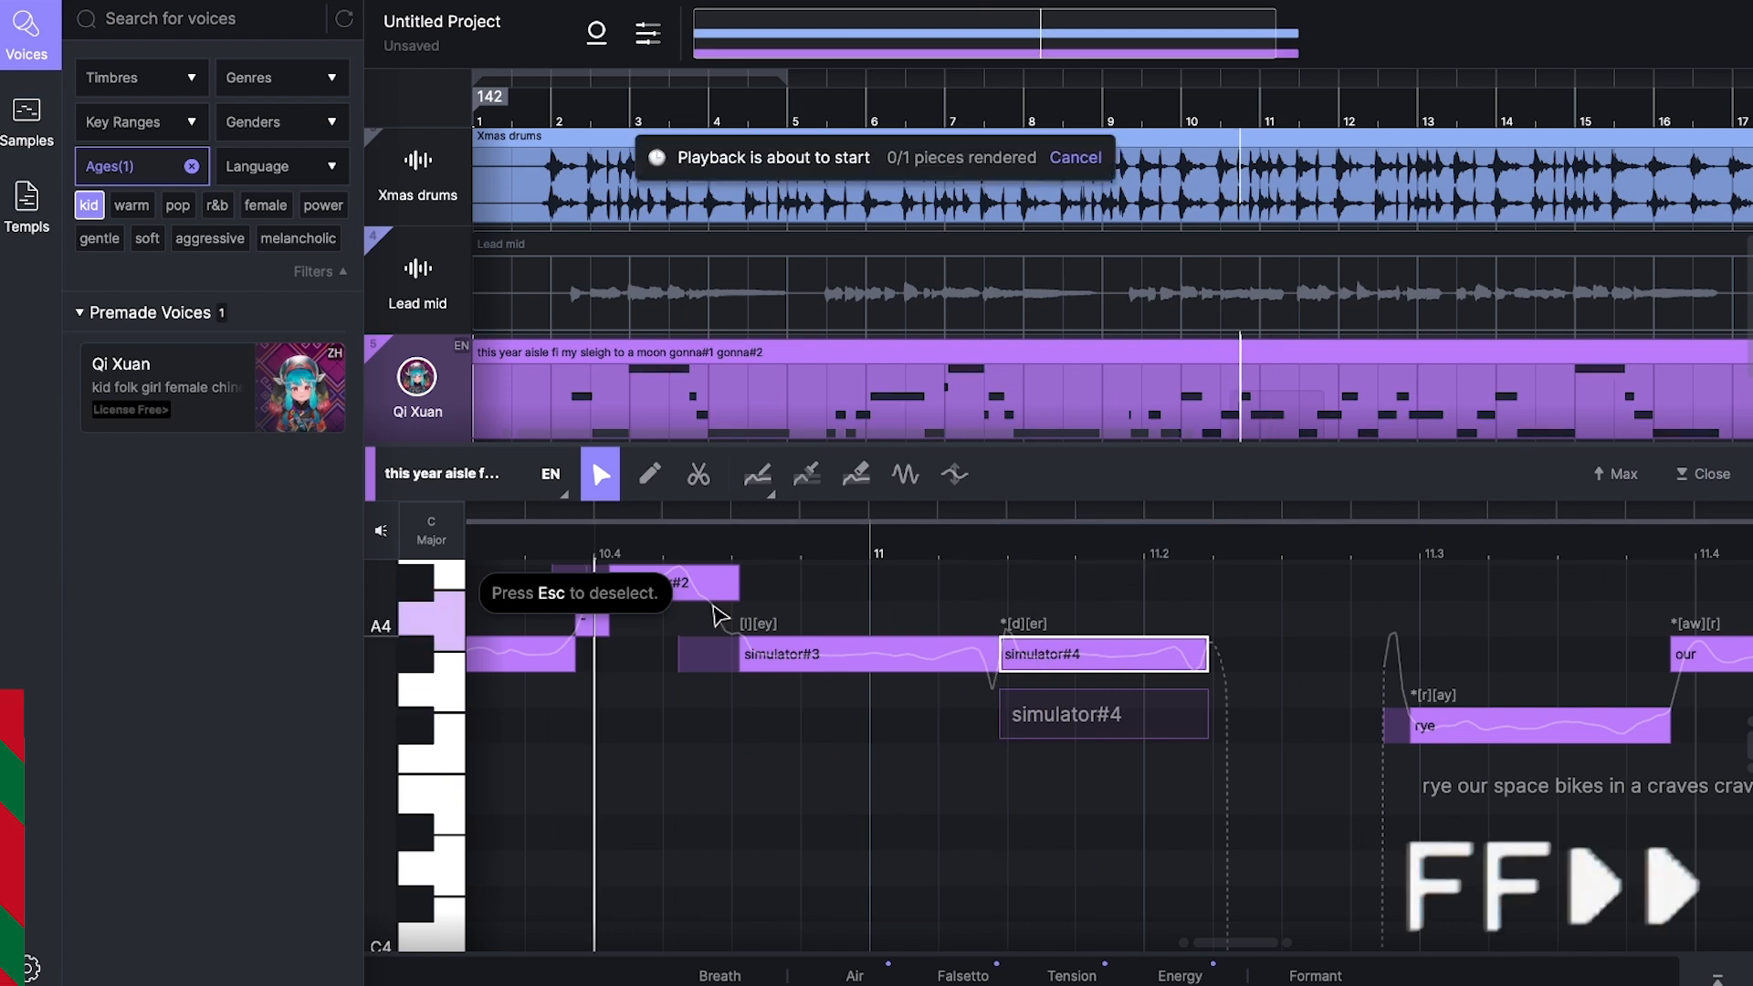
Step: Correct the end of the "rye our space bikes in a" line to "craders" and check the neighbouring lyrics
double_click(1027, 622)
double_click(1152, 648)
text(craders)
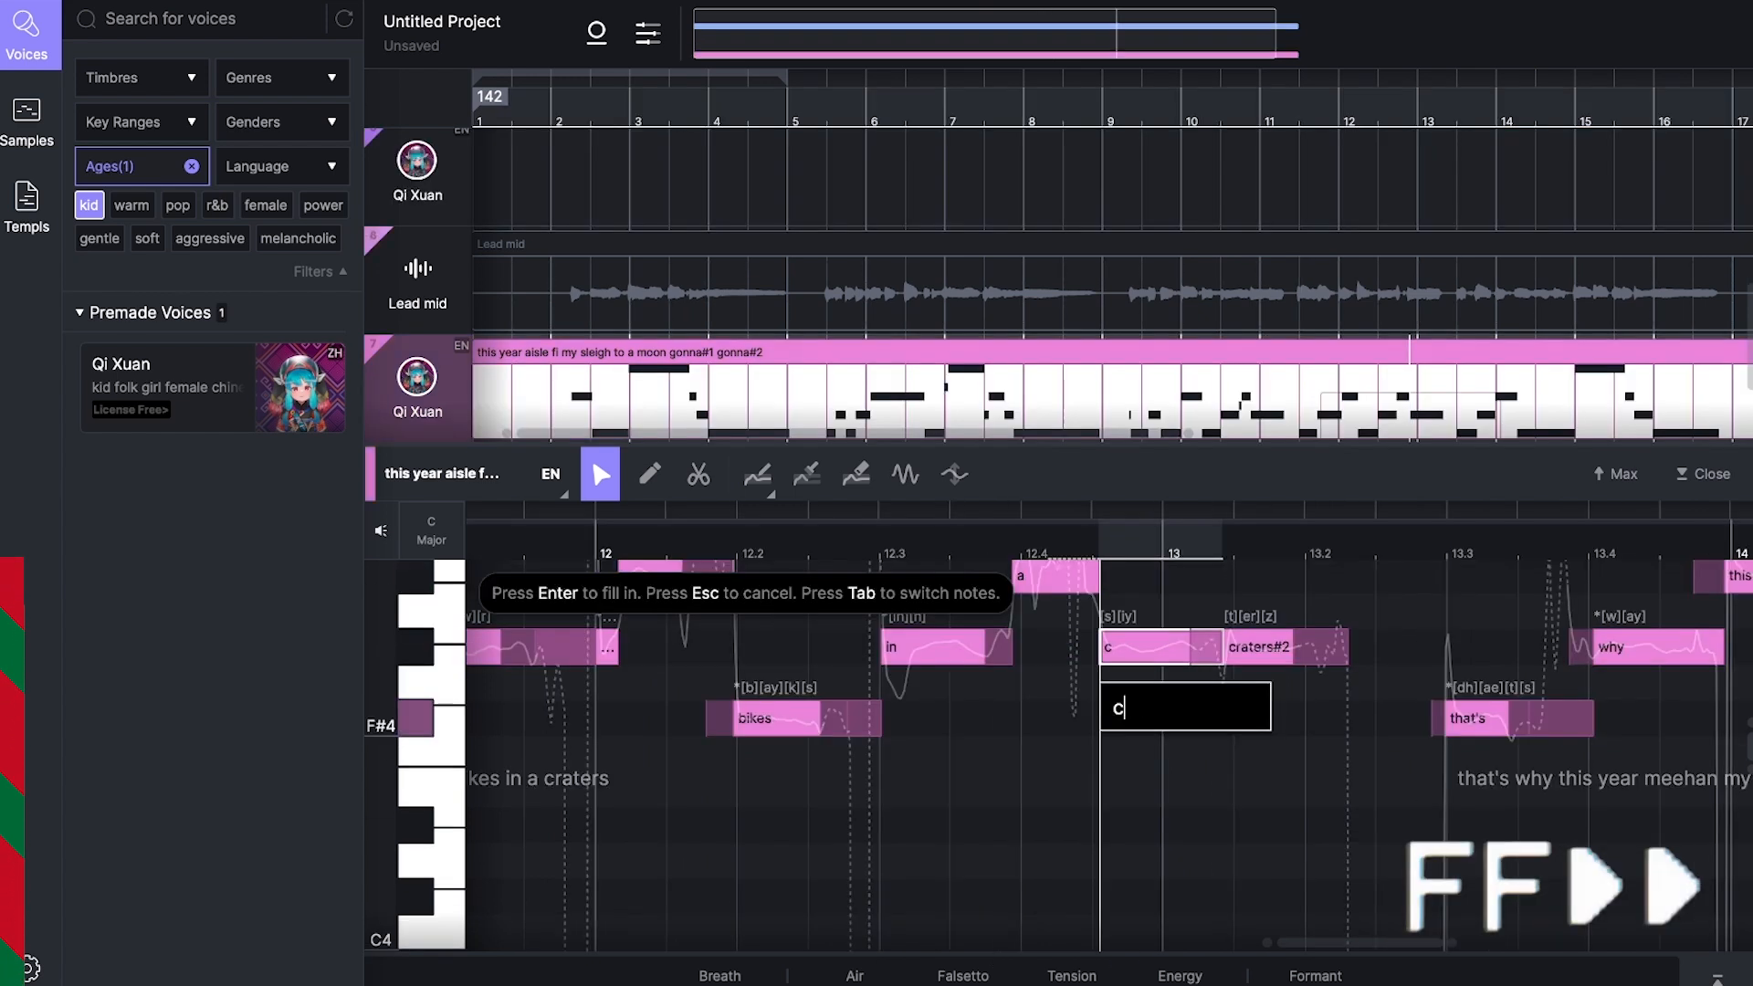
key(Return)
click(1240, 646)
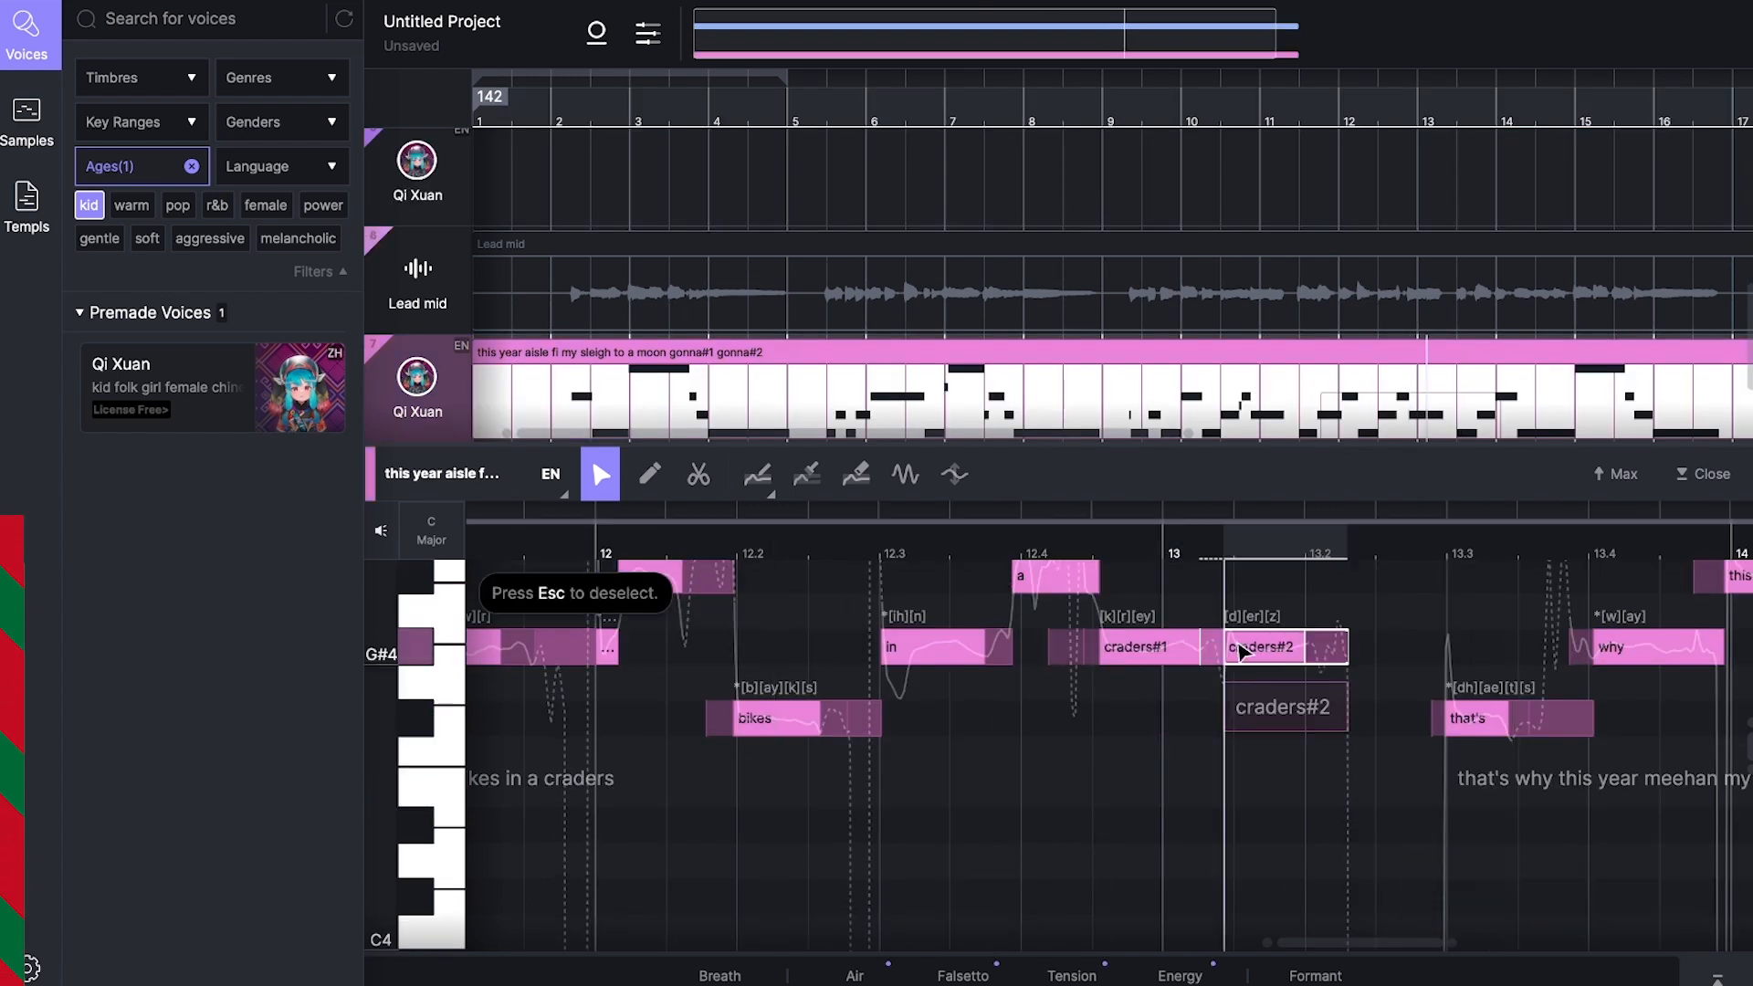
scroll(1244, 651, right, 10)
double_click(868, 781)
key(Return)
scroll(868, 781, down, 10)
Step: Turn on choir mode with three singers, set one to +3.2 dB, move the group to Position Y -1.0 m and play it
click(694, 5)
click(596, 33)
click(632, 266)
click(626, 716)
drag(543, 758, 543, 729)
drag(553, 501, 554, 517)
key(space)
Step: Choose the Choir EQ and switch the reverb to the next preset in the choir track's vocal effects
click(647, 199)
click(672, 324)
click(570, 542)
click(458, 199)
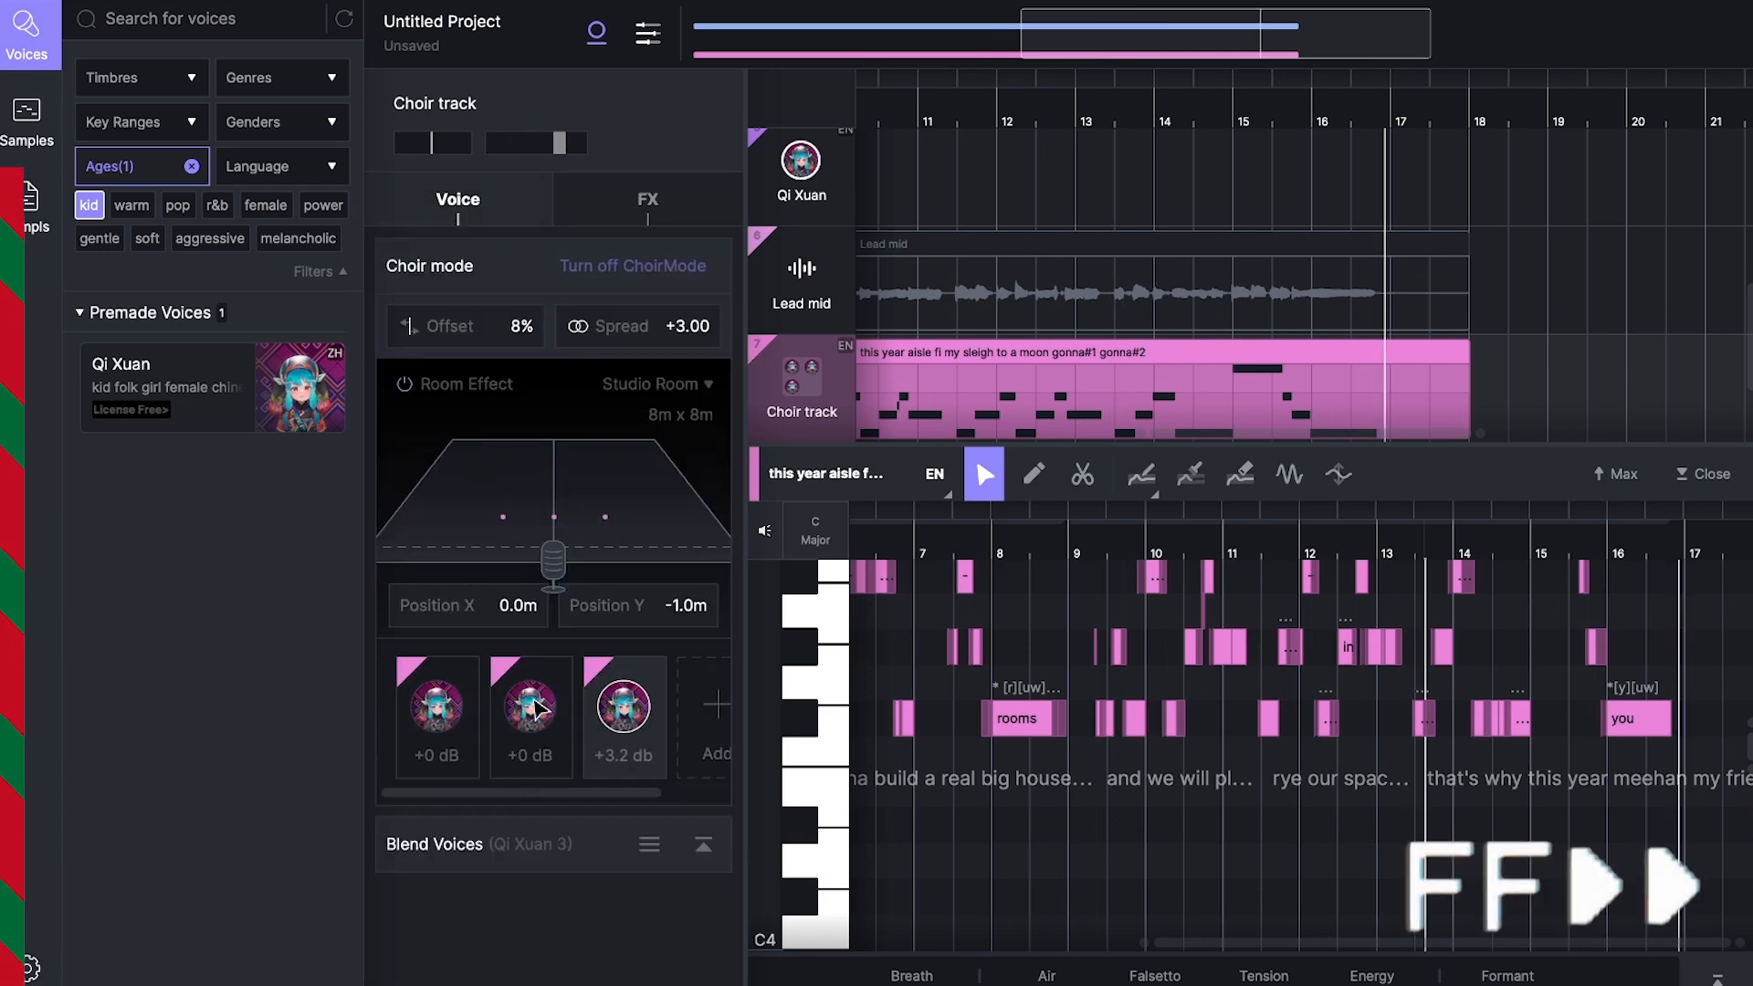
Step: Filter the voice library by the female tag and blend Bianca with Qi Xuan for one of the choir singers
click(532, 708)
click(703, 845)
scroll(699, 840, down, 5)
click(89, 205)
click(238, 206)
click(615, 754)
click(1080, 211)
Step: Play the choir track and raise Bianca's timbre in the voice blend
key(space)
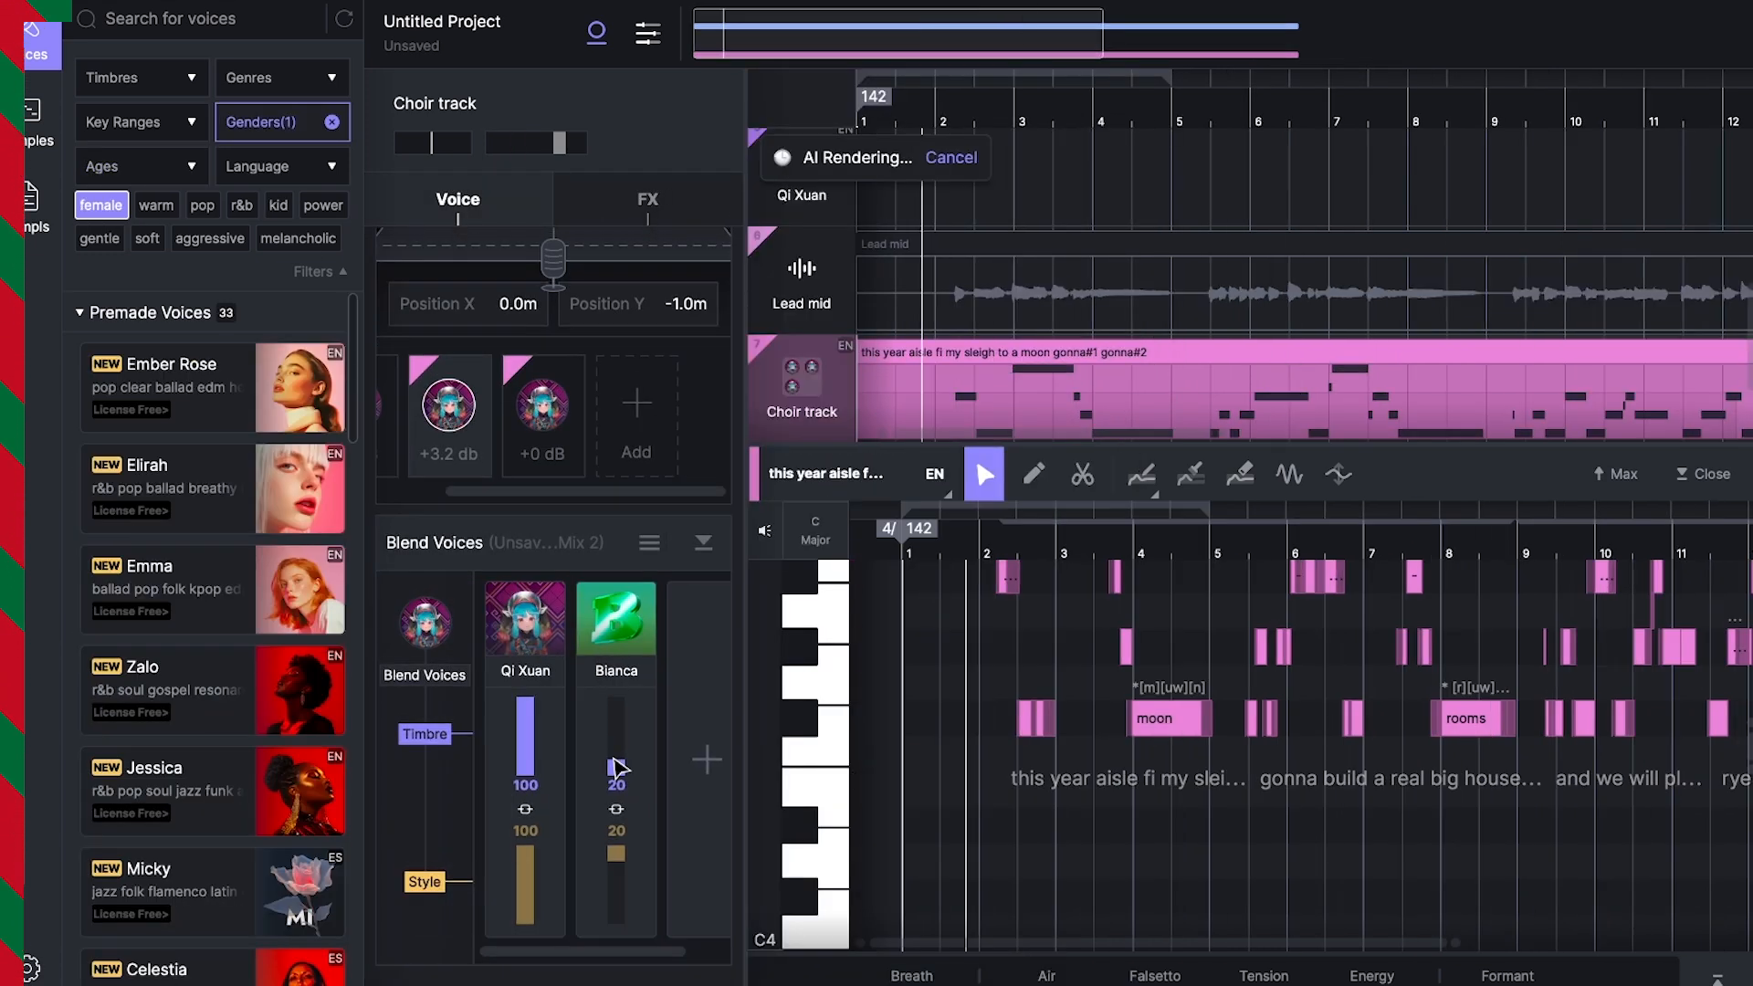
drag(616, 768, 616, 735)
click(648, 199)
scroll(1029, 270, down, 3)
key(space)
Step: Convert the Lead hi recording to a sung vocal MIDI clip and close the note editor
right_click(858, 393)
click(849, 775)
click(1020, 652)
click(1711, 473)
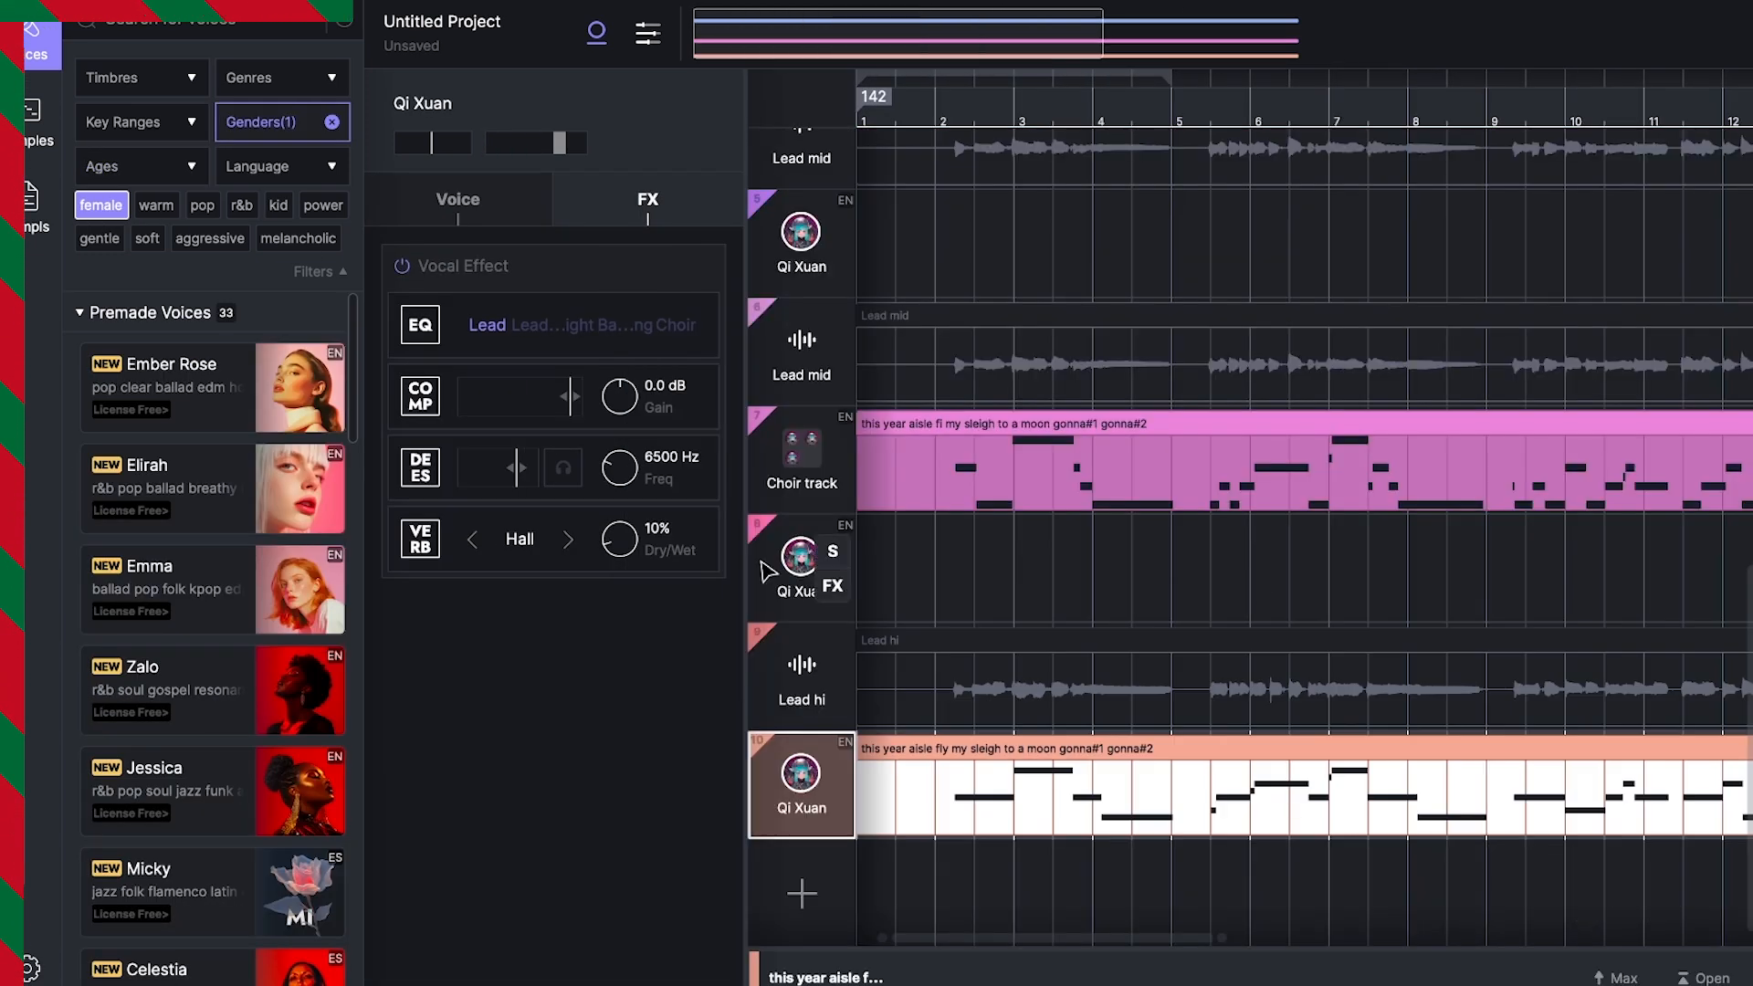
Step: Delete the empty Qi Xuan track between the choir track and Lead hi
click(765, 571)
key(Delete)
click(1703, 977)
click(1704, 474)
Step: Duplicate the pink Choir track and turn off choir mode on the copy
click(501, 568)
key(ctrl+d)
click(157, 199)
click(332, 265)
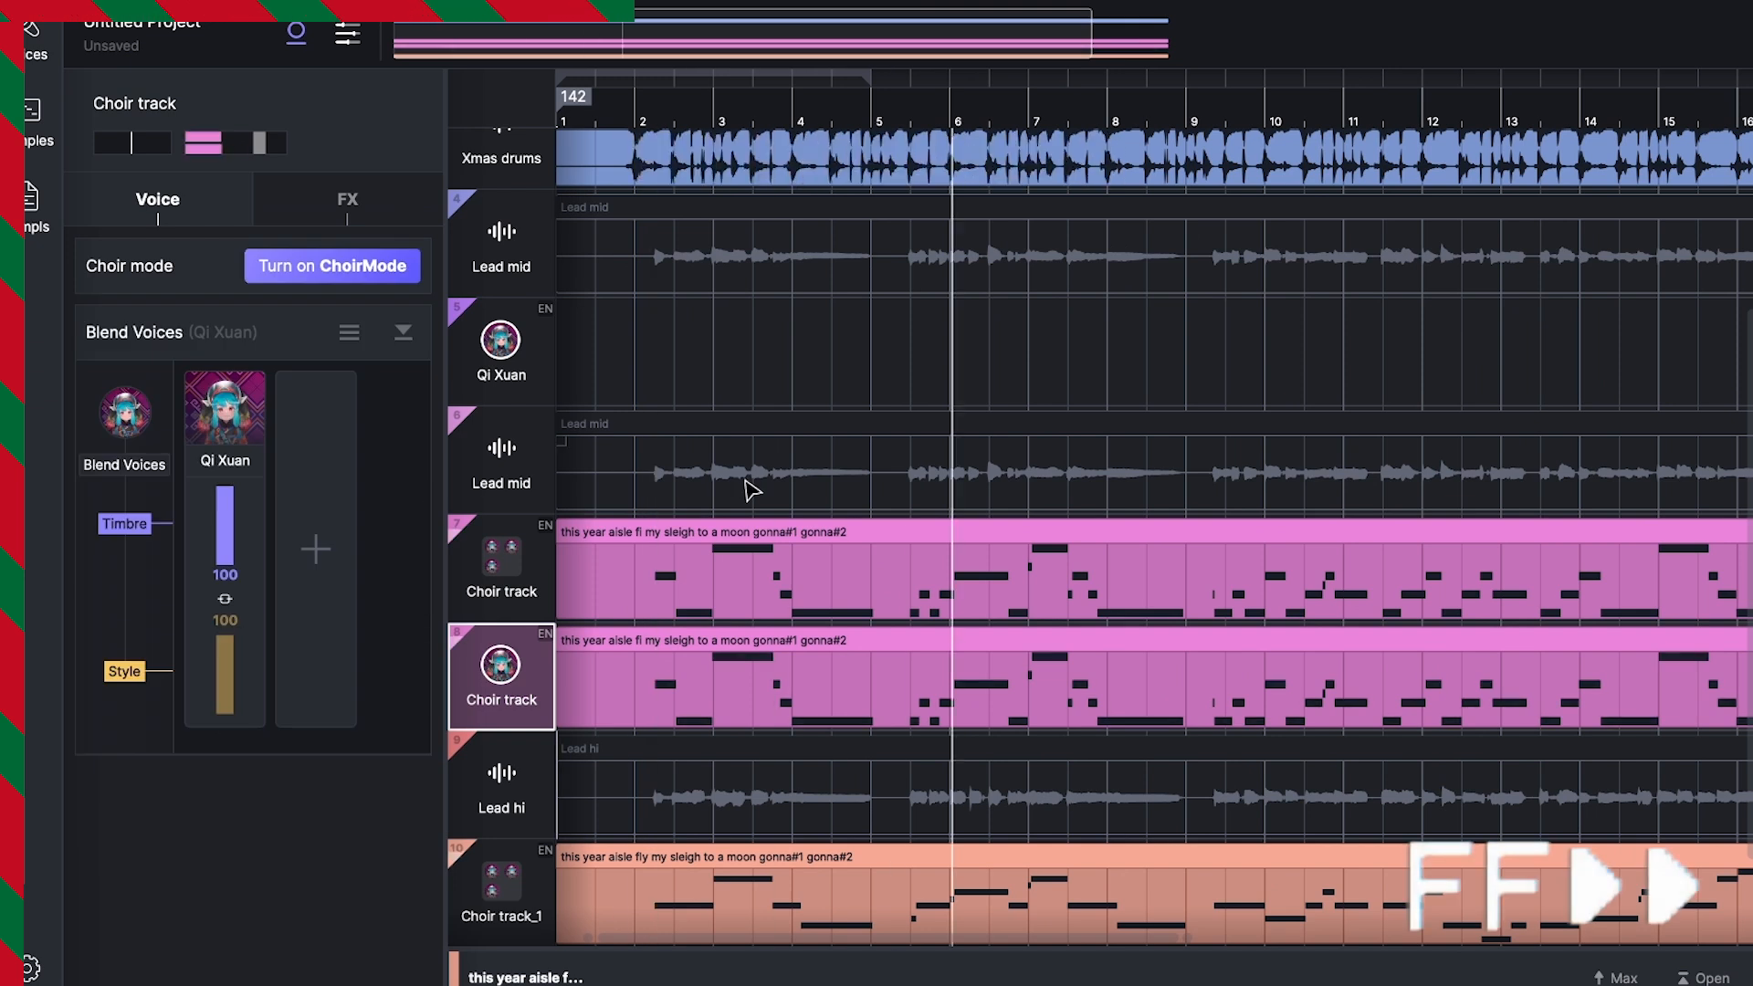
Step: Duplicate Choir track_1 and turn off choir mode on the copy
click(502, 890)
key(ctrl+d)
click(332, 266)
Step: Lower the volume of Choir track and Choir track_1, and pan Choir track to the right
click(501, 568)
drag(259, 146, 247, 146)
mouse_move(131, 146)
mouse_down()
mouse_move(146, 151)
mouse_move(94, 148)
mouse_move(172, 148)
mouse_up()
key(s)
click(501, 890)
drag(259, 146, 245, 155)
scroll(464, 359, up, 5)
click(475, 370)
Step: Make a second copy of Choir track_1 and switch it from choir mode to a single singer
scroll(465, 497, down, 5)
right_click(502, 678)
click(332, 266)
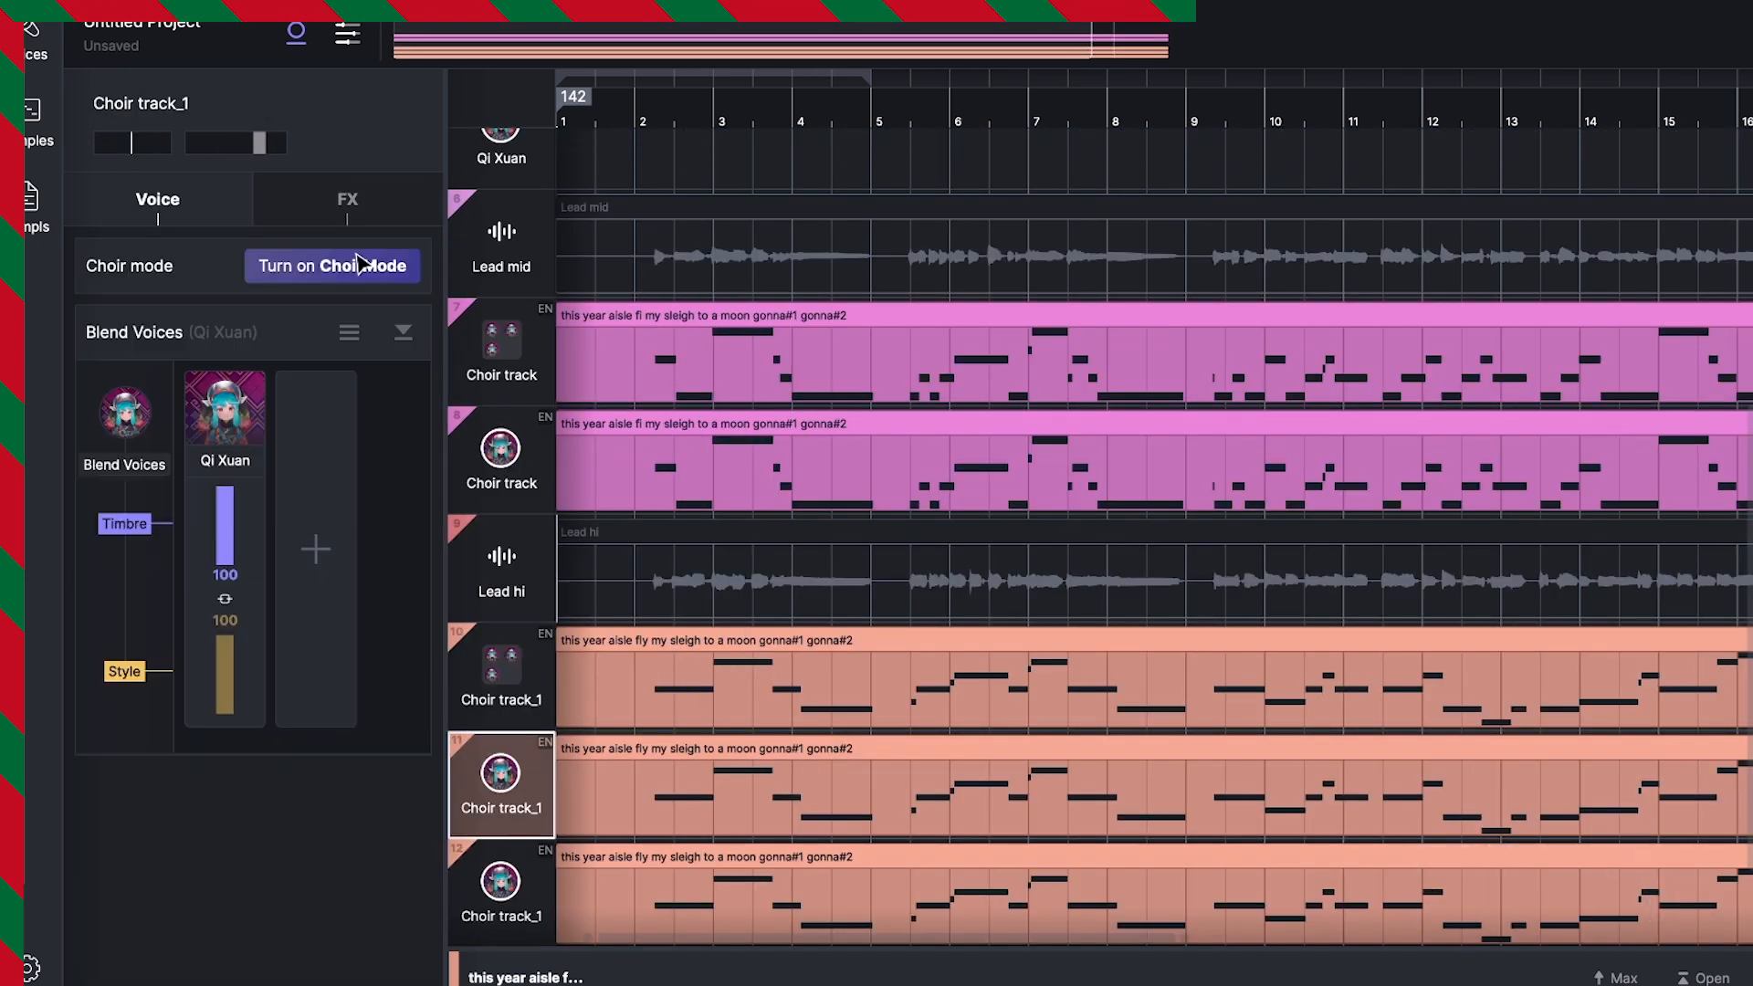
Step: Show the voice library, assign another voice to a solo track and play the arrangement
click(37, 41)
drag(300, 388, 802, 774)
click(802, 570)
key(space)
click(801, 785)
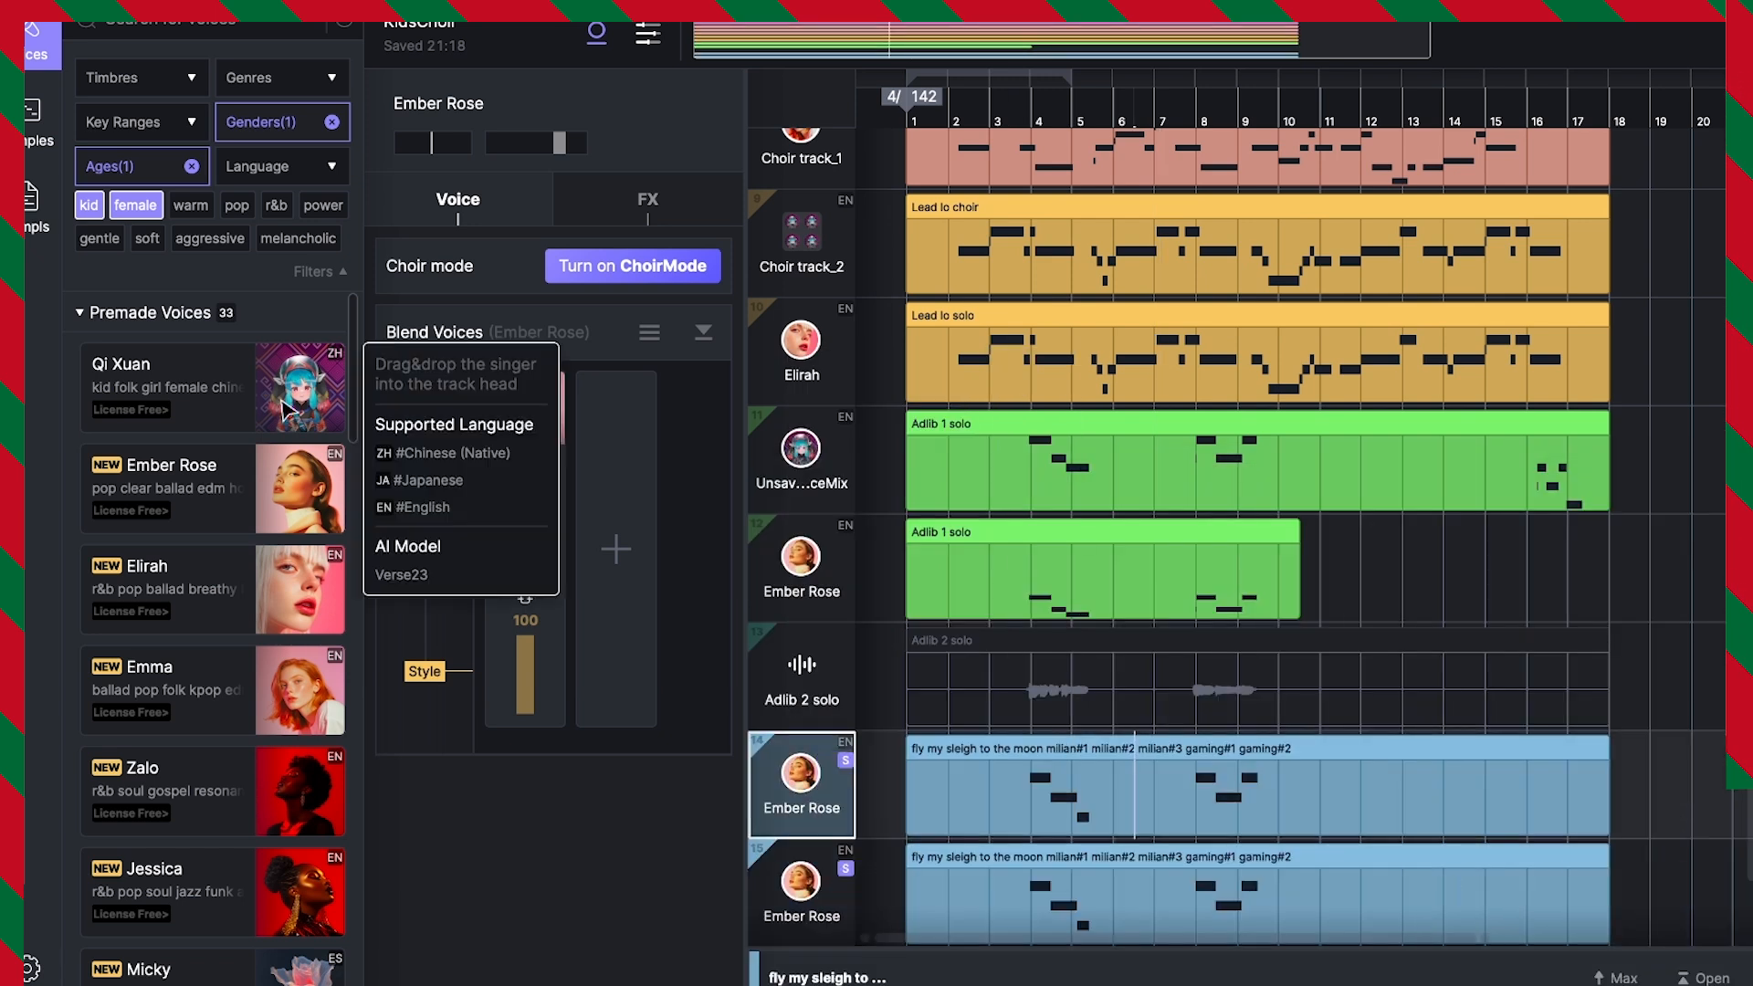
Step: Convert the Ooh Aah hi recording into a sung MIDI clip
click(1016, 652)
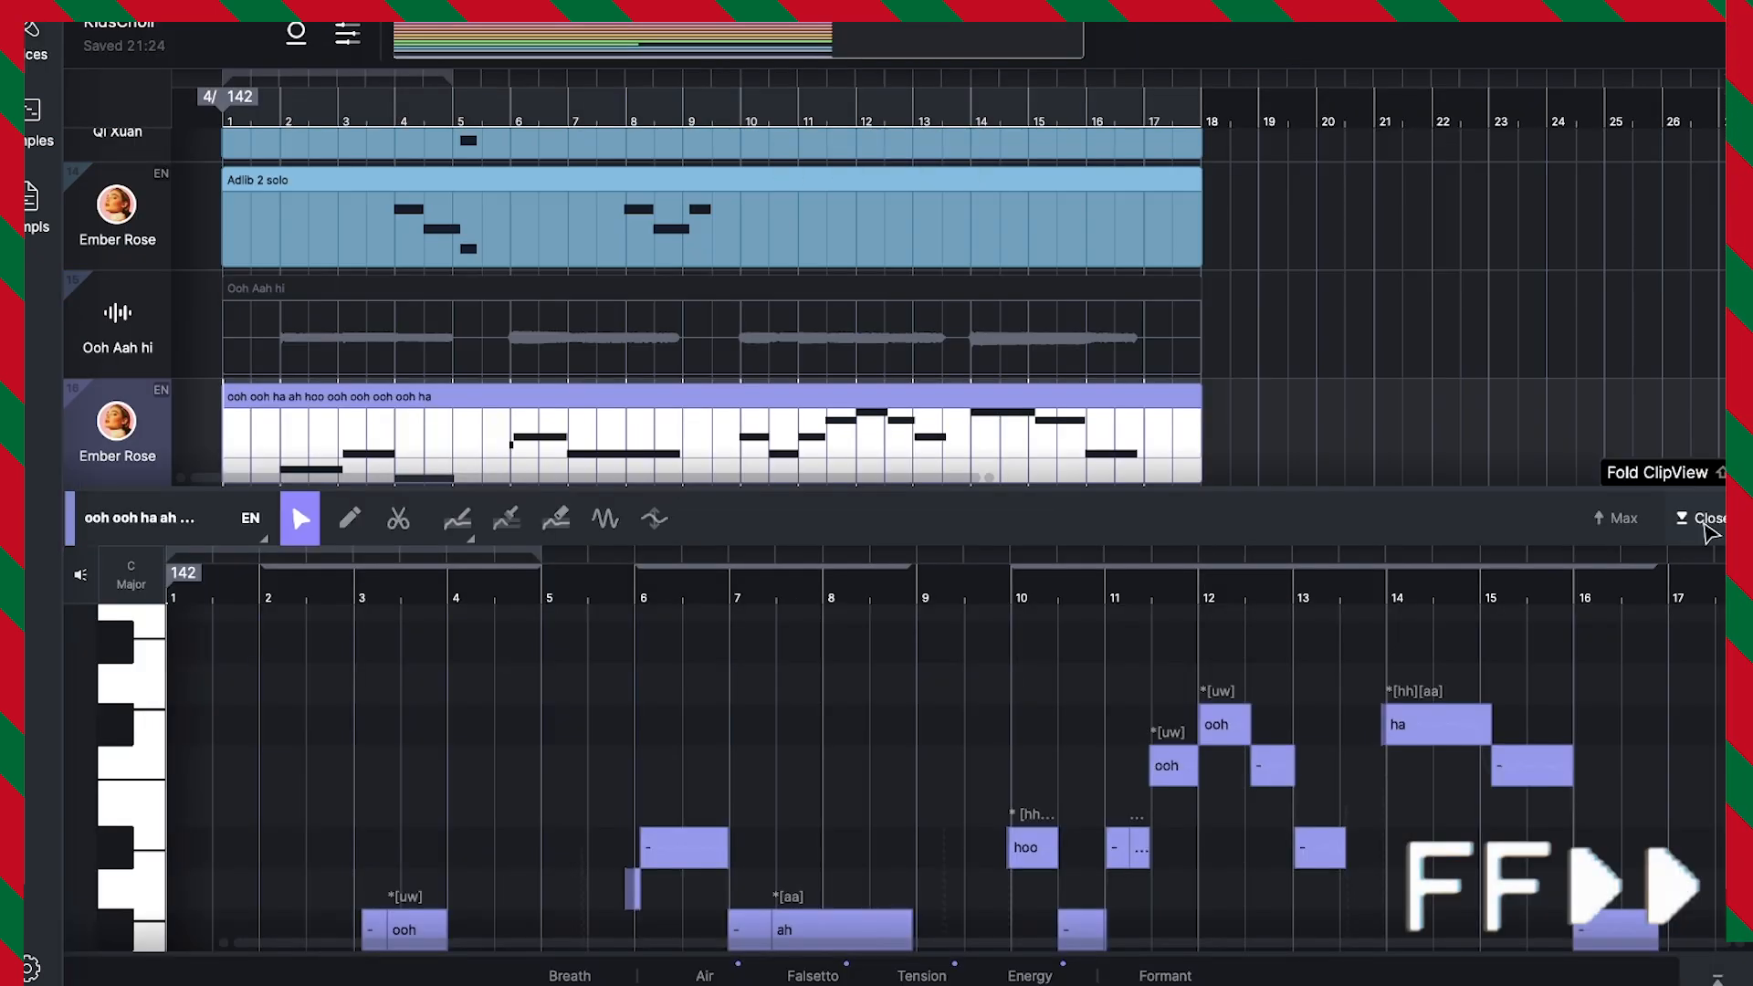